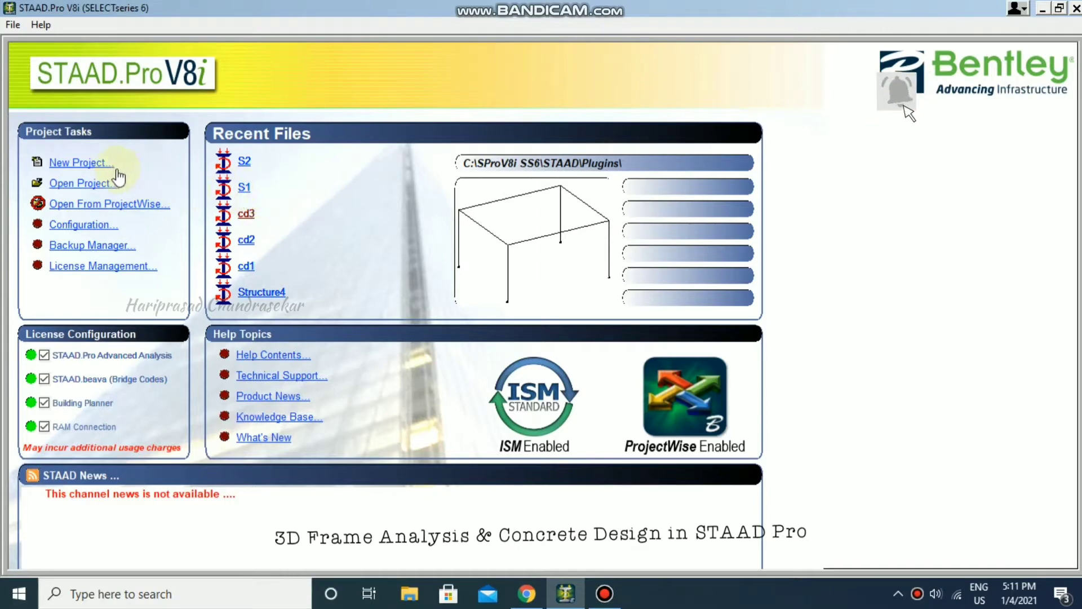
# - Start a new Space project named S3 in metres and kilonewtons with Add Beam selected
pyautogui.click(89, 165)
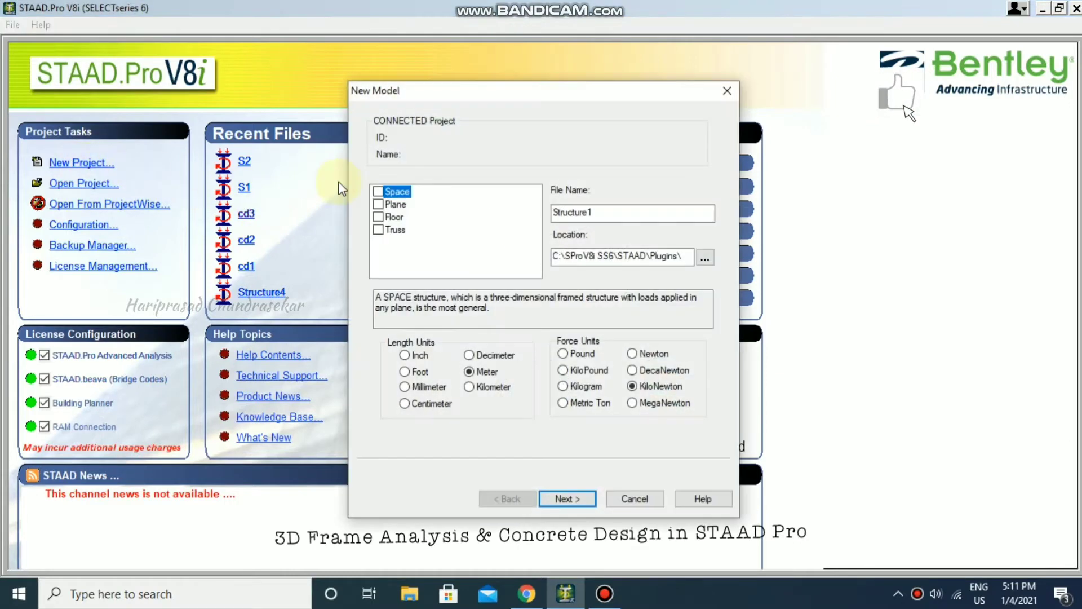
pyautogui.doubleClick(623, 213)
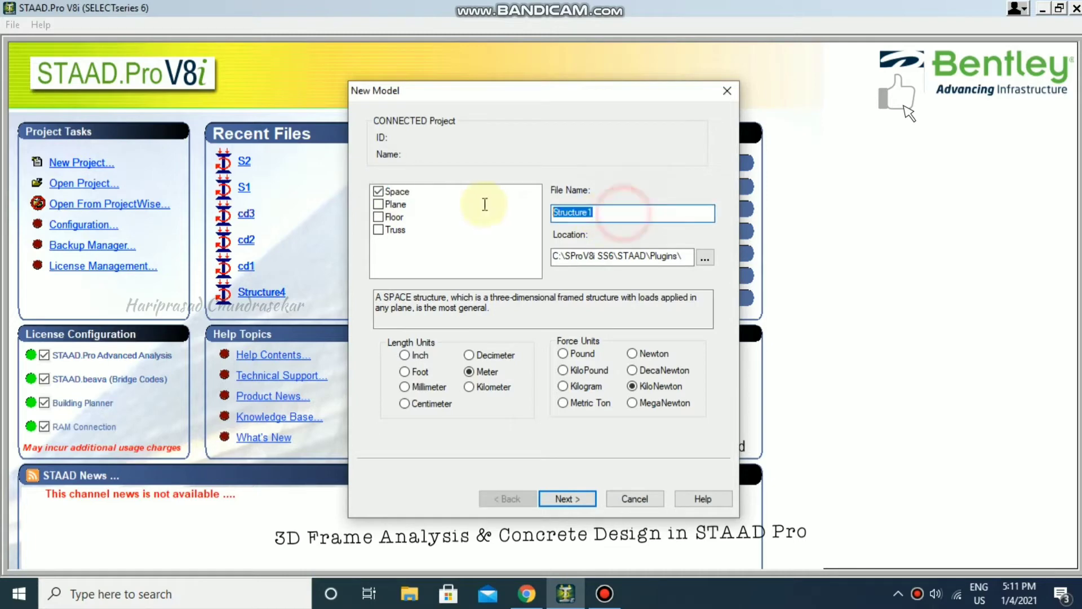
pyautogui.write('S3')
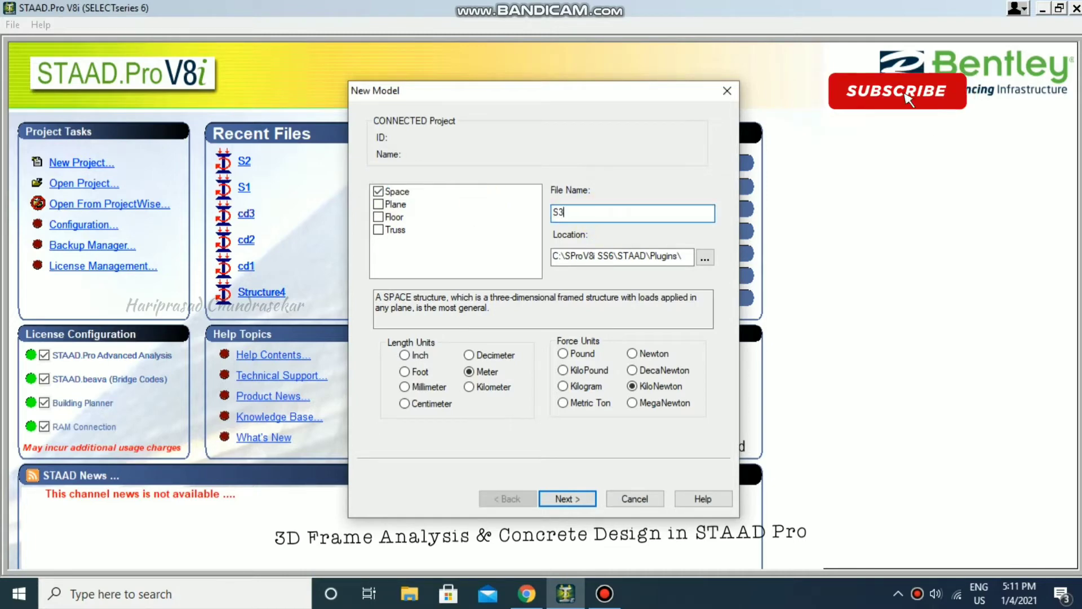
pyautogui.click(579, 498)
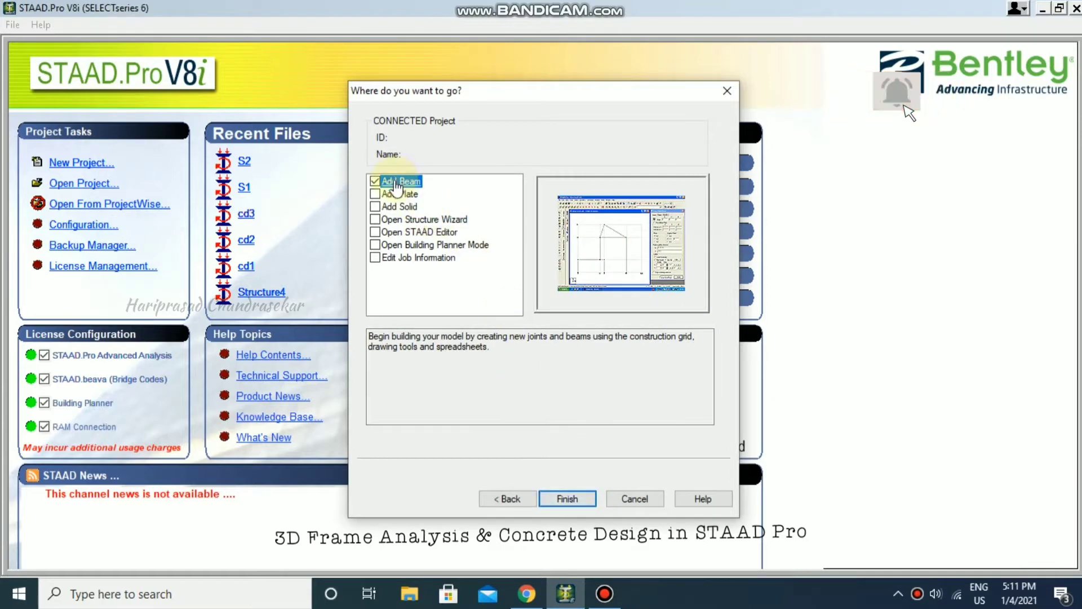
pyautogui.click(567, 499)
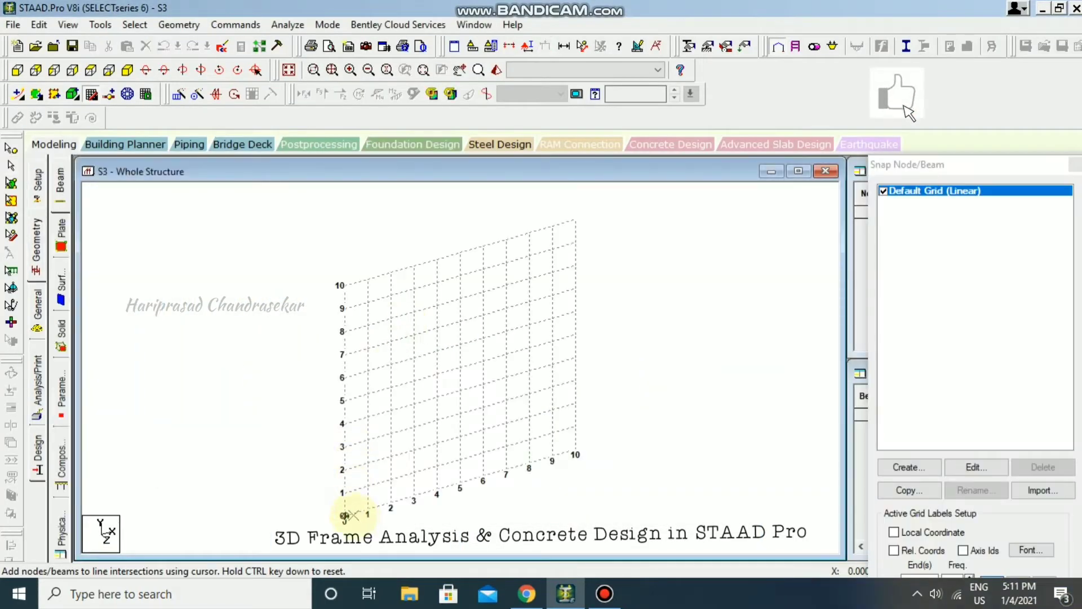
# - Draw the portal: a column from the origin to height 4 and a top beam to grid mark 6
pyautogui.click(345, 515)
pyautogui.click(344, 423)
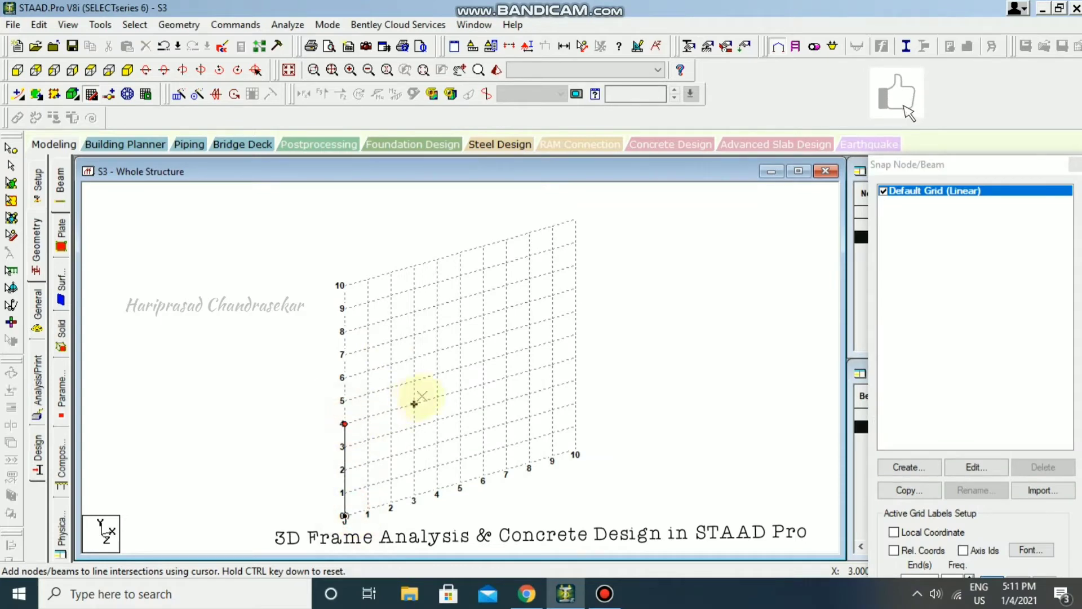
pyautogui.click(480, 383)
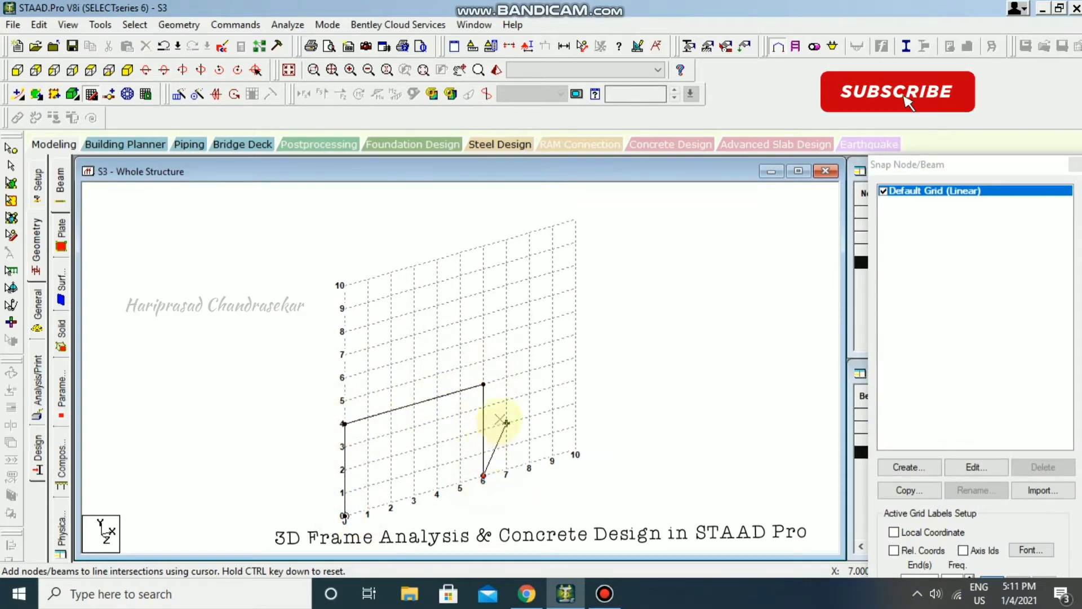
pyautogui.press('Escape')
# - Repeat the whole portal 5 m along Z with linked steps and an open base
pyautogui.moveTo(302, 358); pyautogui.dragTo(528, 516)
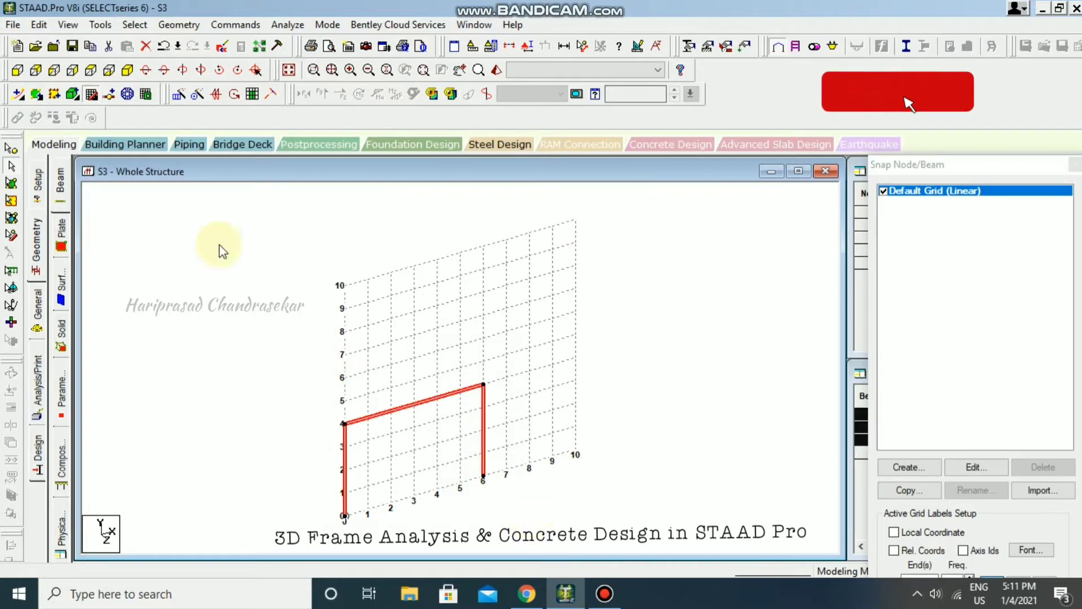
pyautogui.click(179, 94)
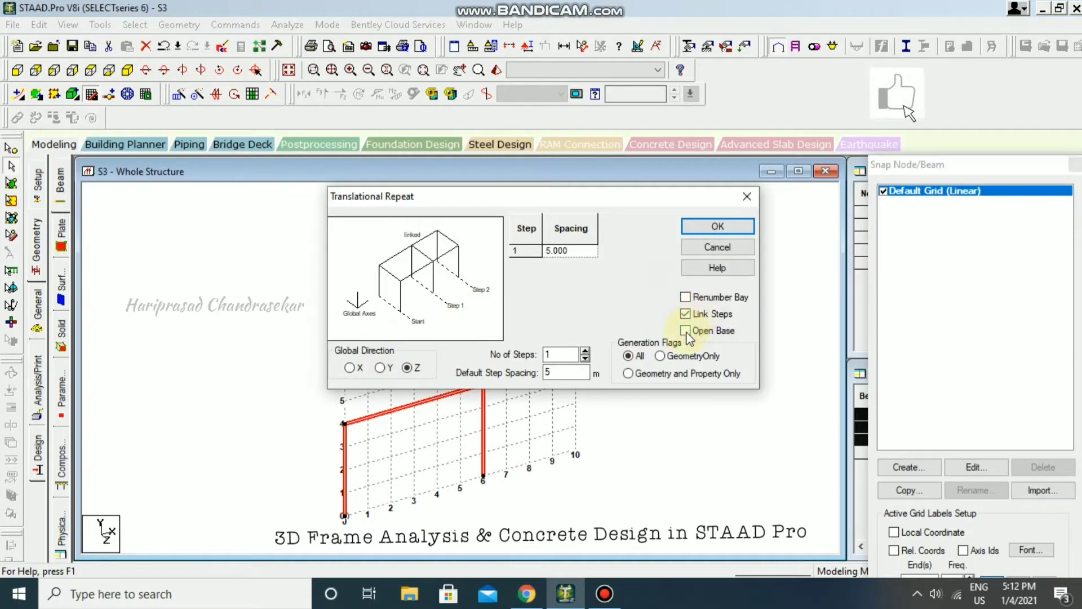
pyautogui.click(686, 332)
pyautogui.click(718, 226)
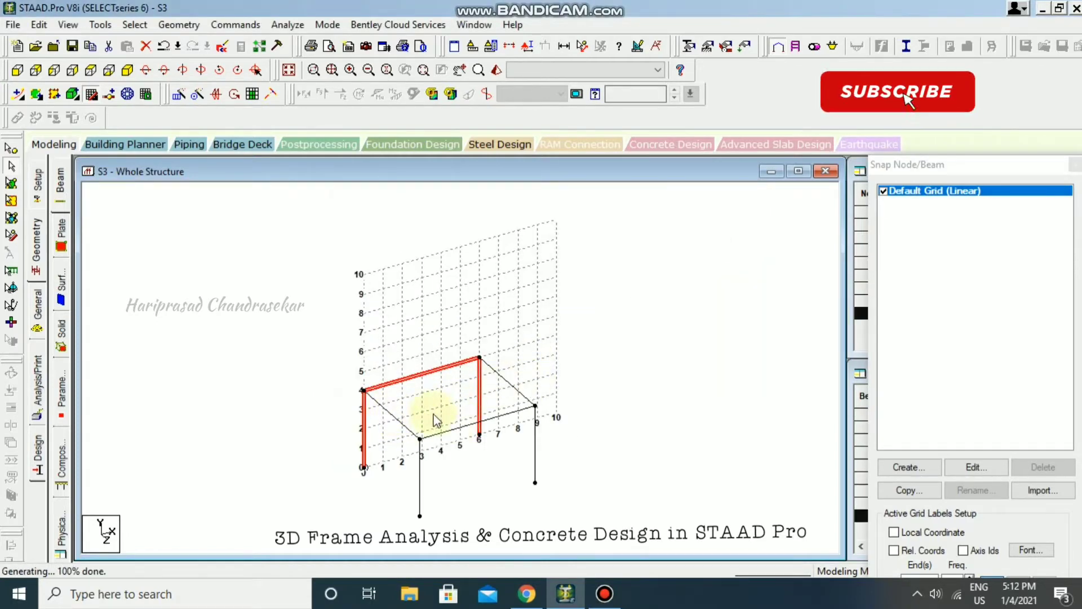
pyautogui.click(581, 354)
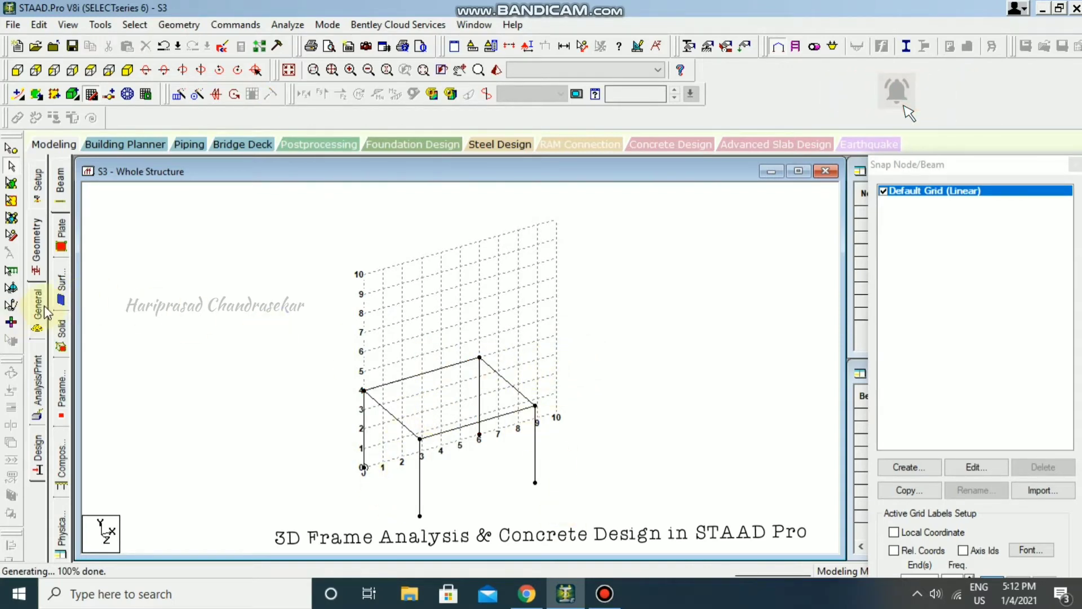
pyautogui.click(39, 310)
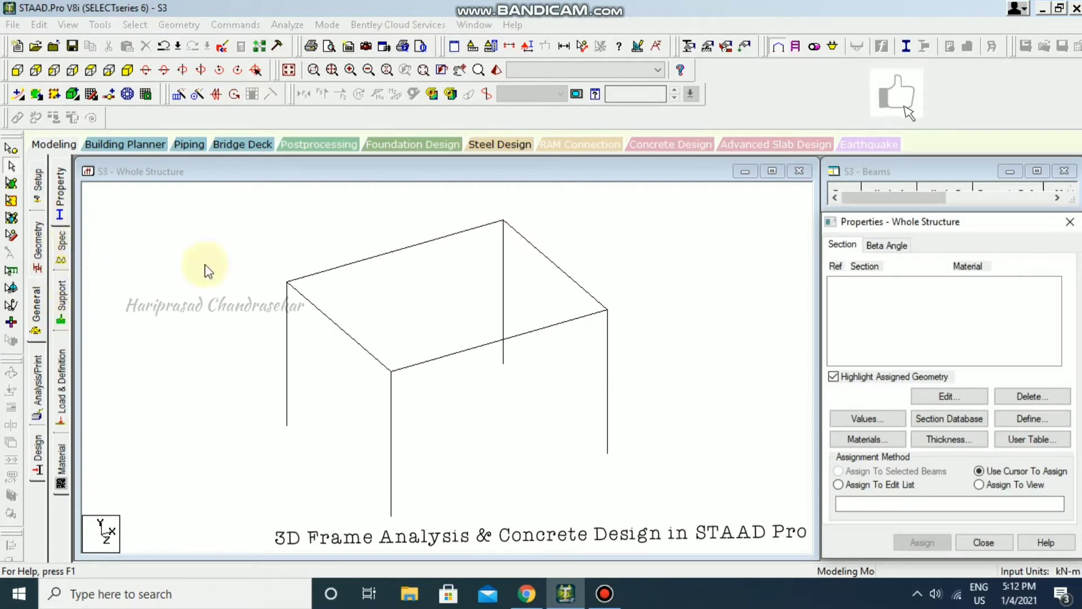
# - Define a rectangular concrete section 0.25 × 0.25 m
pyautogui.click(1036, 420)
pyautogui.click(317, 170)
pyautogui.click(610, 240)
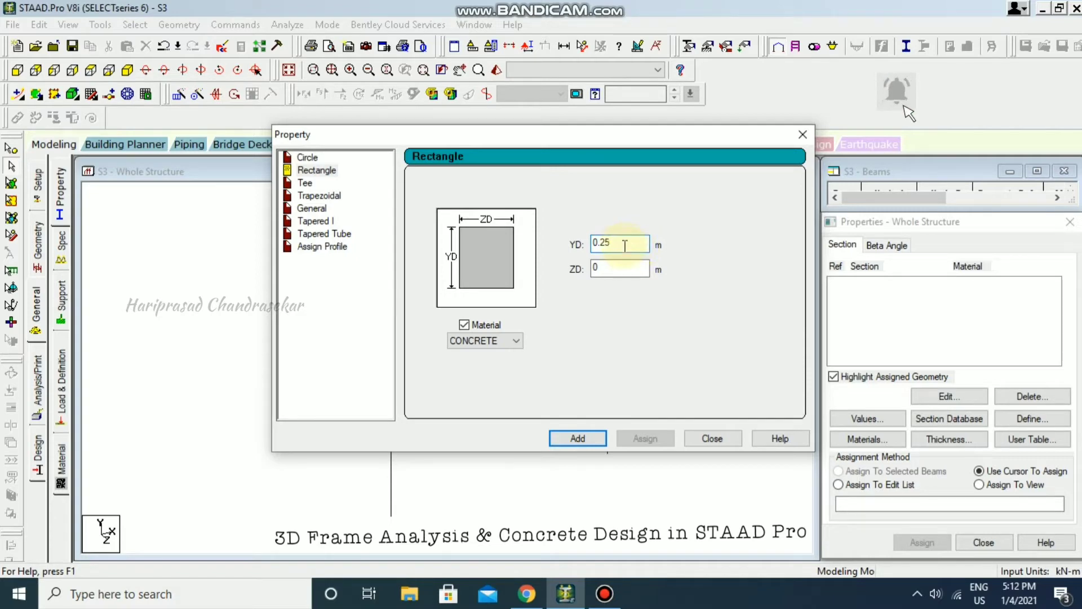
pyautogui.click(618, 266)
pyautogui.write('.25')
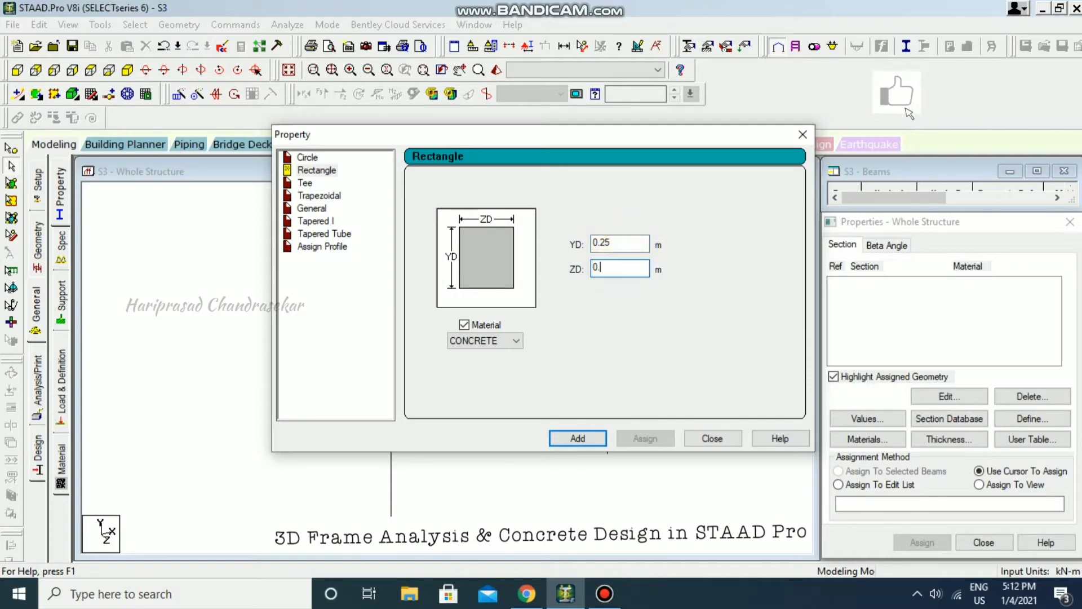
pyautogui.click(581, 438)
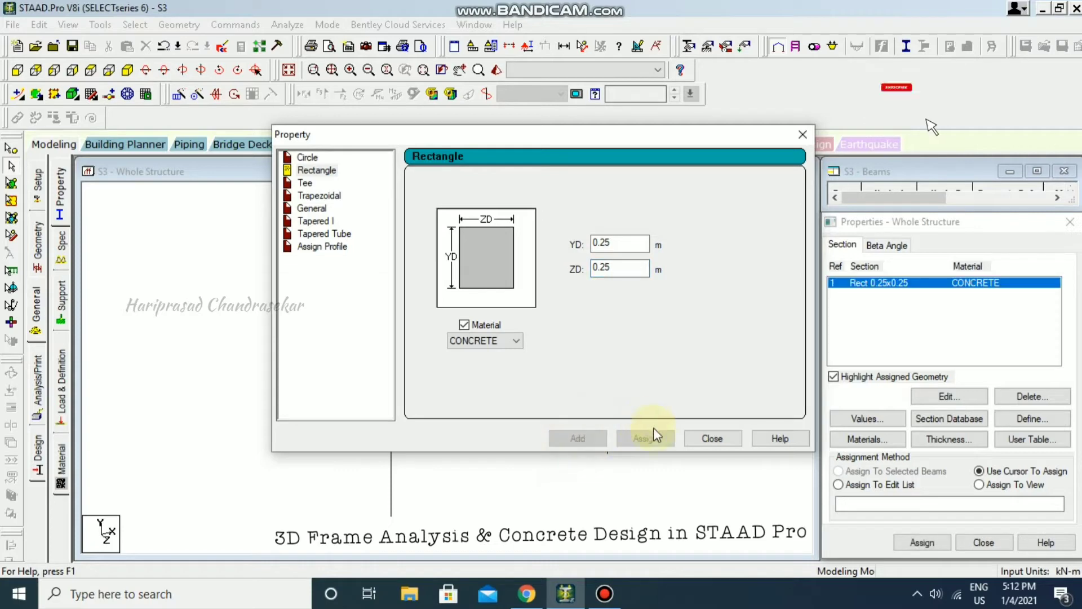
# - Add a second rectangular concrete section 0.30 × 0.30 m
pyautogui.doubleClick(602, 243)
pyautogui.press('BackSpace')
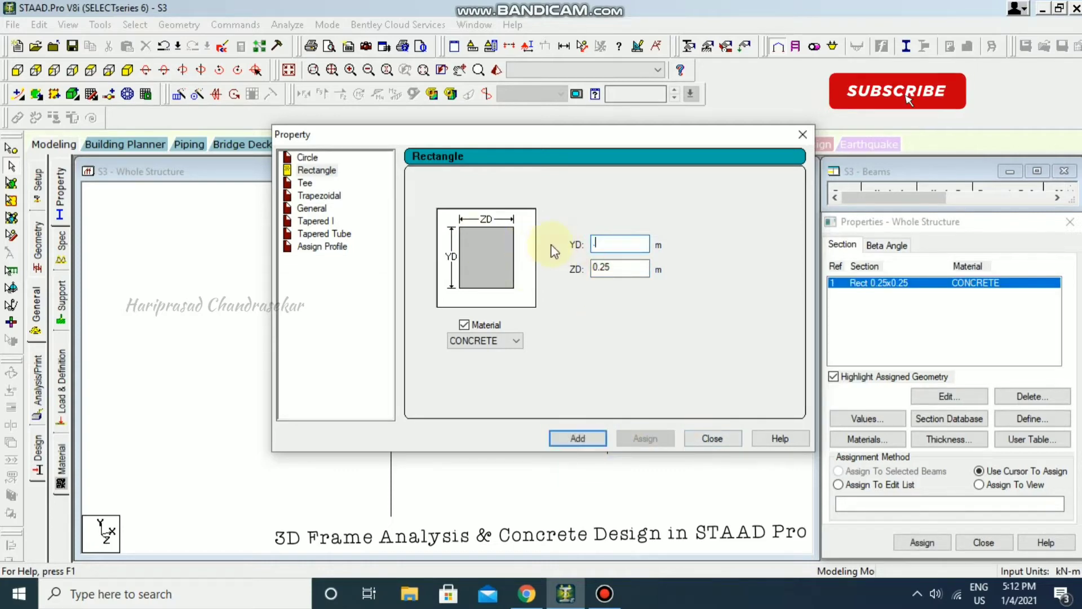
pyautogui.write('.3')
pyautogui.doubleClick(624, 266)
pyautogui.press('BackSpace')
pyautogui.write('.3')
pyautogui.click(576, 438)
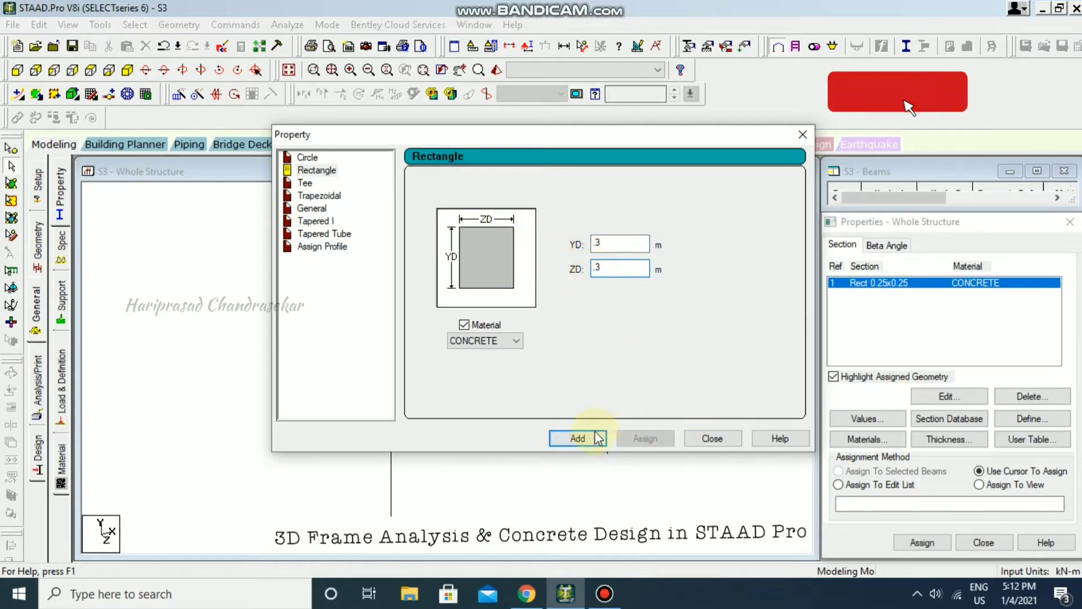
pyautogui.click(712, 439)
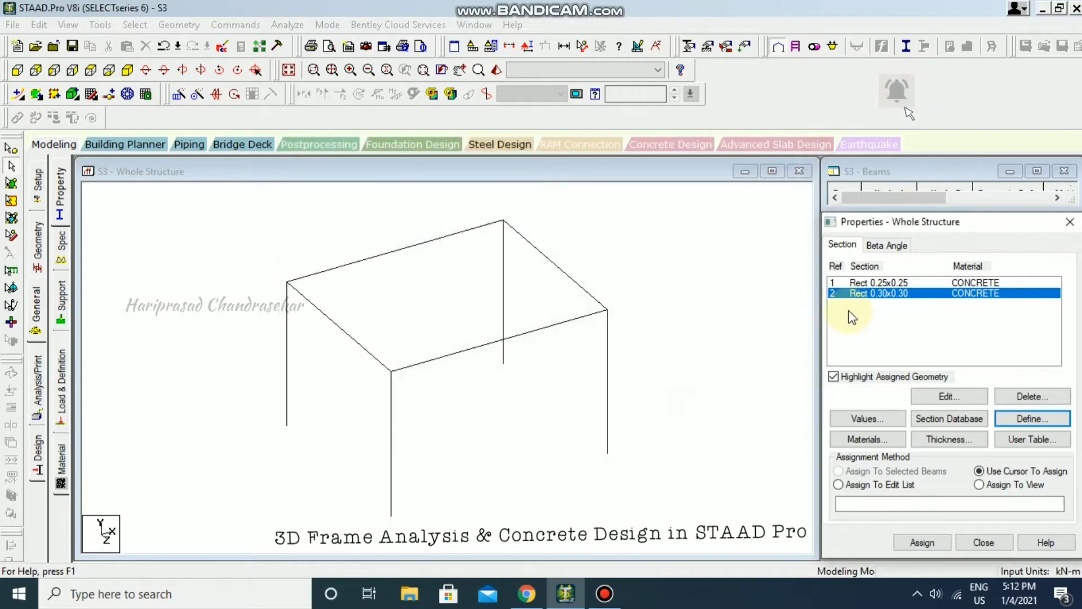
# - Assign the 0.25 × 0.25 section R1 to the top beams
pyautogui.click(888, 283)
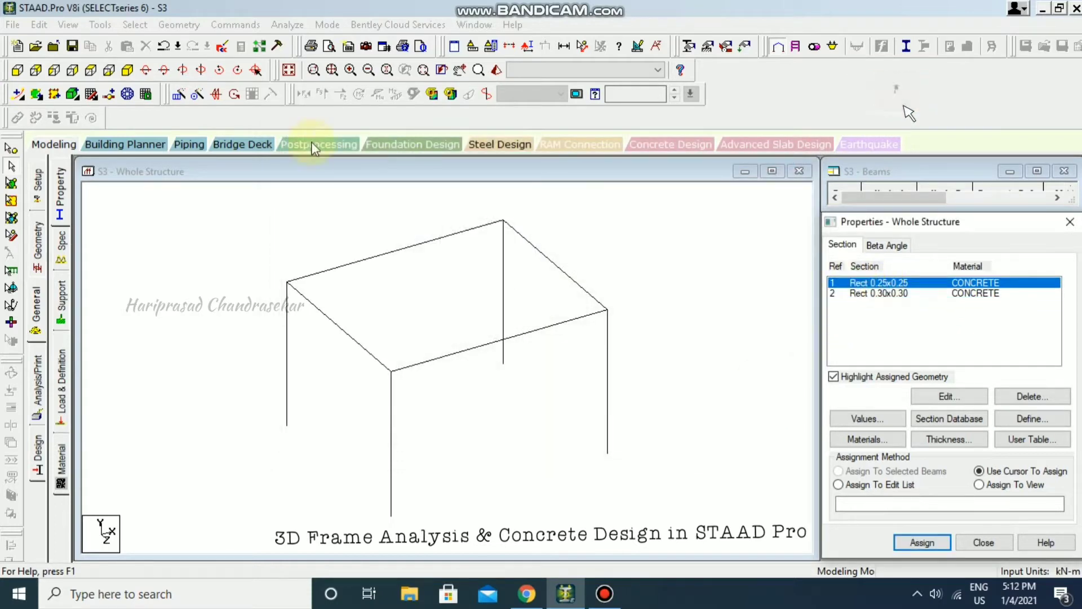
pyautogui.click(17, 70)
pyautogui.moveTo(205, 203); pyautogui.dragTo(705, 285)
pyautogui.click(921, 543)
pyautogui.click(968, 428)
# - Assign the 0.30 × 0.30 section R2 to all columns
pyautogui.click(858, 294)
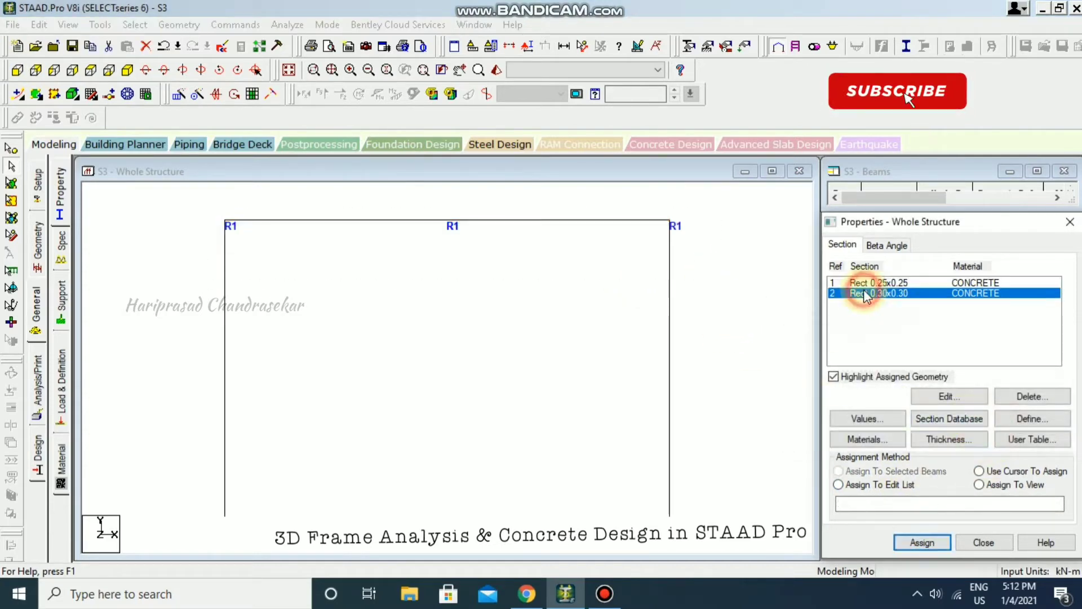
pyautogui.moveTo(737, 304); pyautogui.dragTo(137, 373)
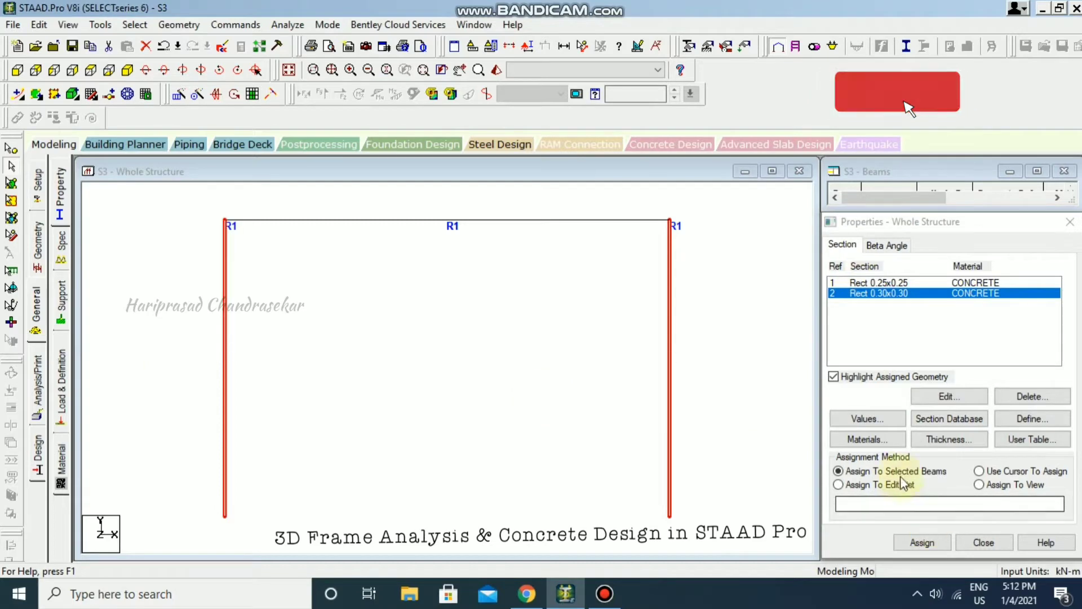
pyautogui.click(921, 542)
pyautogui.click(967, 428)
pyautogui.click(445, 309)
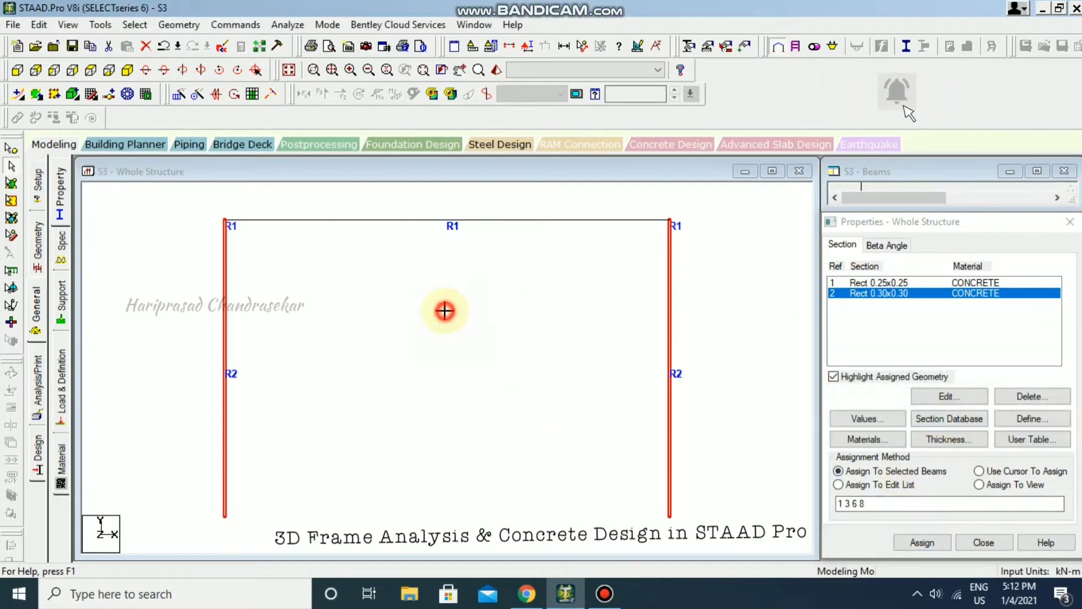
# - Inspect the sized frame in a rendered 3D view
pyautogui.click(127, 70)
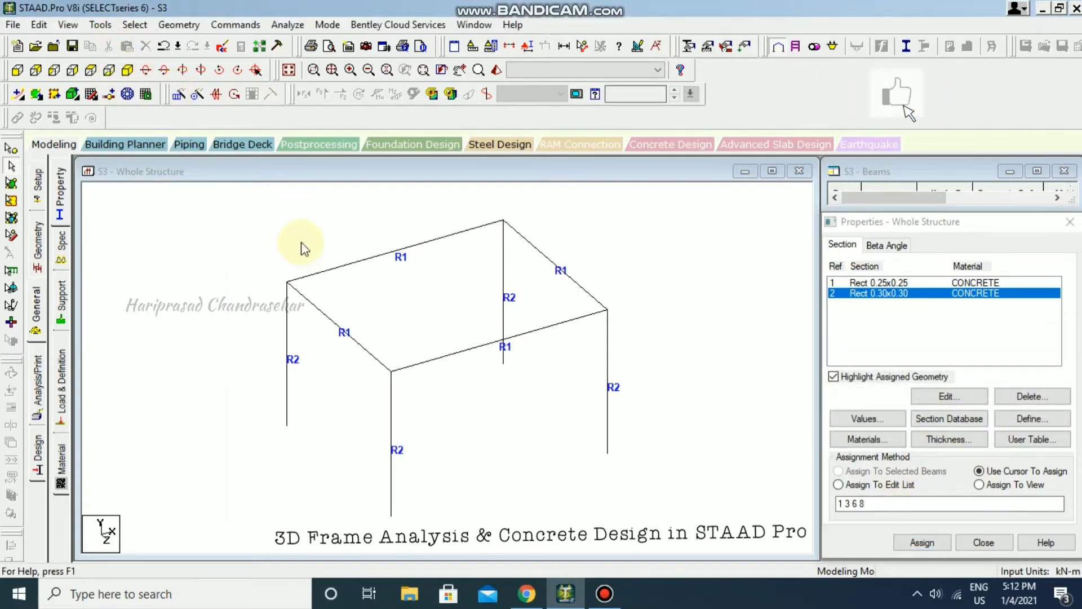
pyautogui.rightClick(332, 240)
pyautogui.click(389, 524)
pyautogui.moveTo(580, 394); pyautogui.dragTo(648, 344)
pyautogui.moveTo(676, 307); pyautogui.dragTo(425, 263)
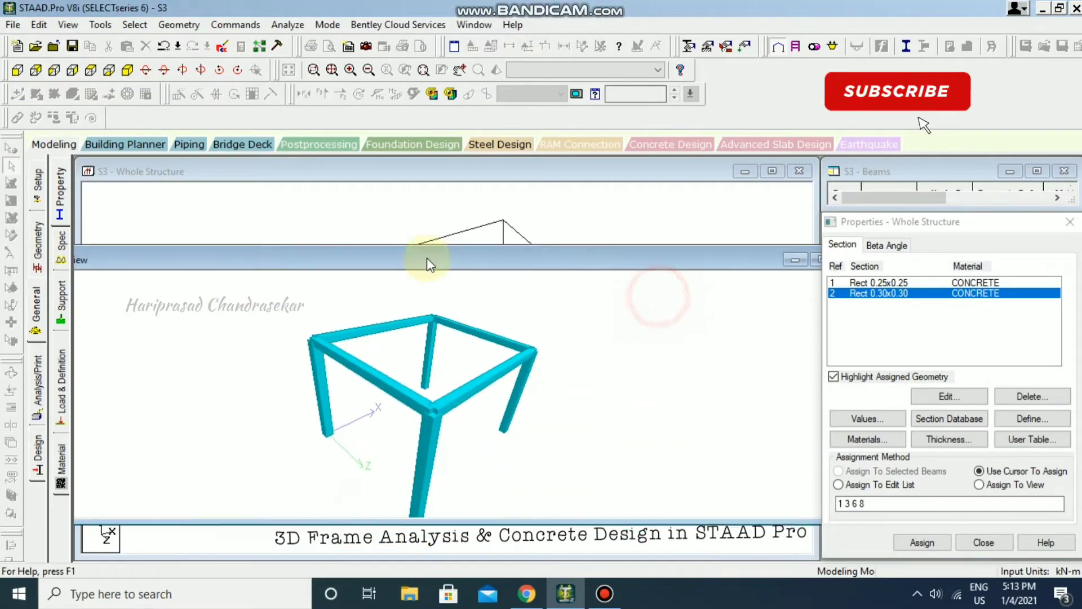
pyautogui.click(799, 251)
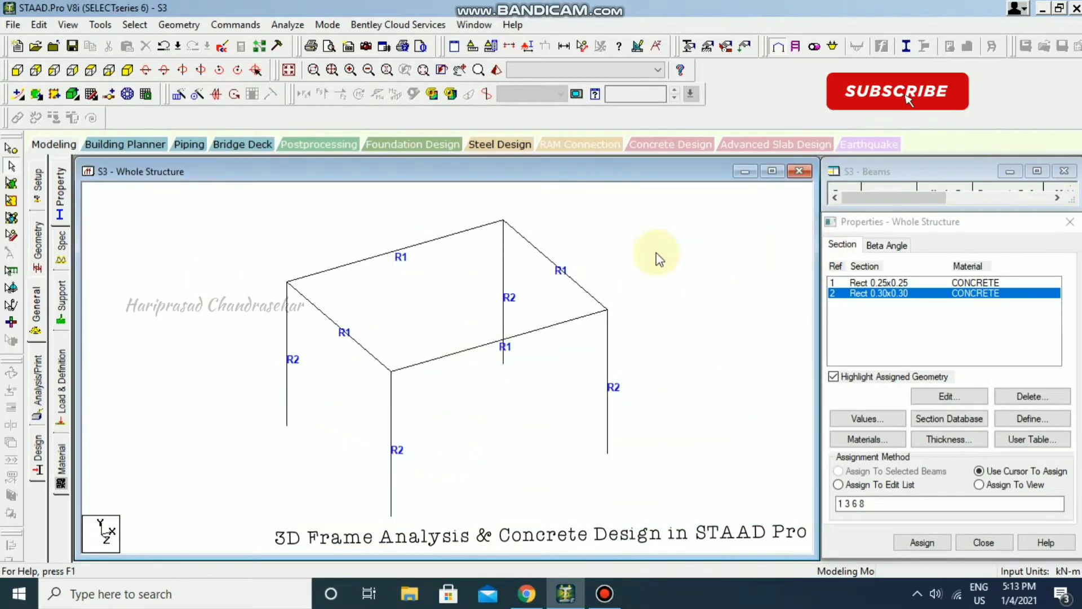
pyautogui.click(60, 298)
# - Create a fixed support and assign it to column base nodes 1, 4, 5 and 8
pyautogui.click(962, 427)
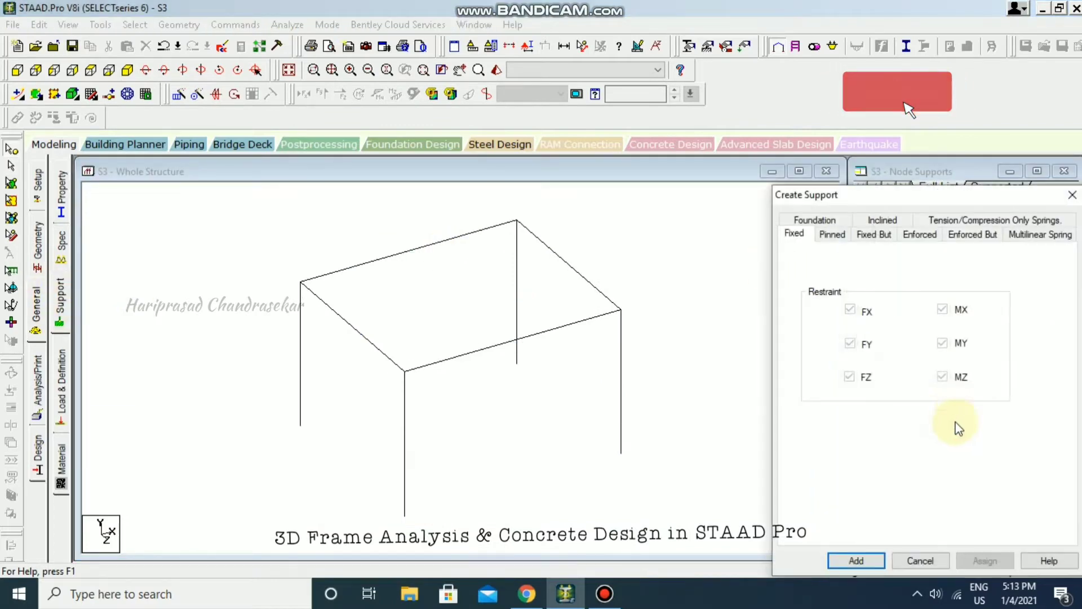
pyautogui.click(858, 557)
pyautogui.click(908, 328)
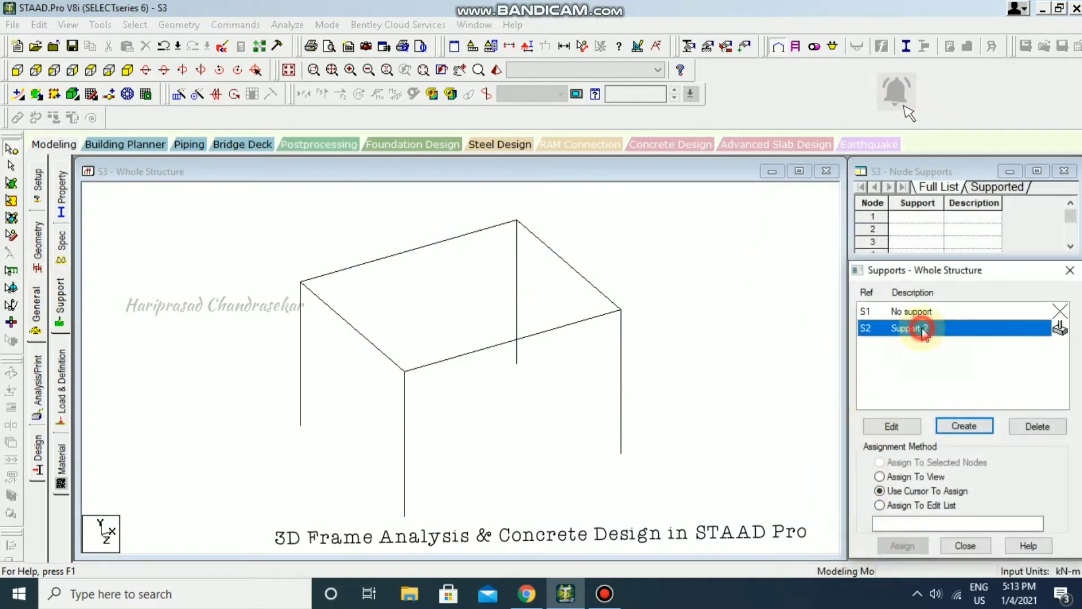
pyautogui.click(17, 70)
pyautogui.moveTo(728, 479); pyautogui.dragTo(206, 539)
pyautogui.click(903, 546)
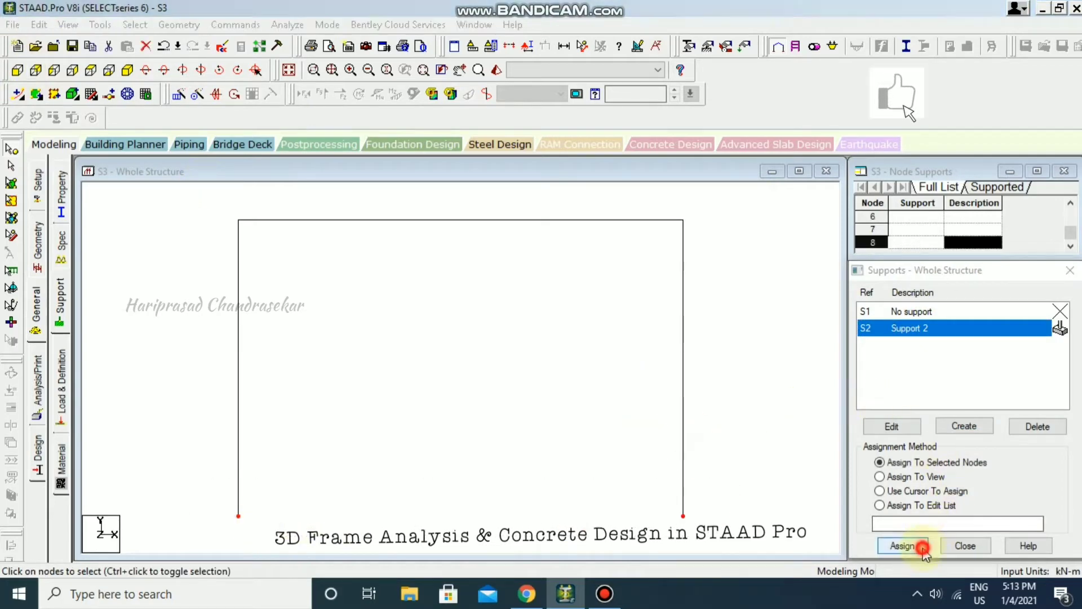
pyautogui.click(977, 451)
pyautogui.click(127, 71)
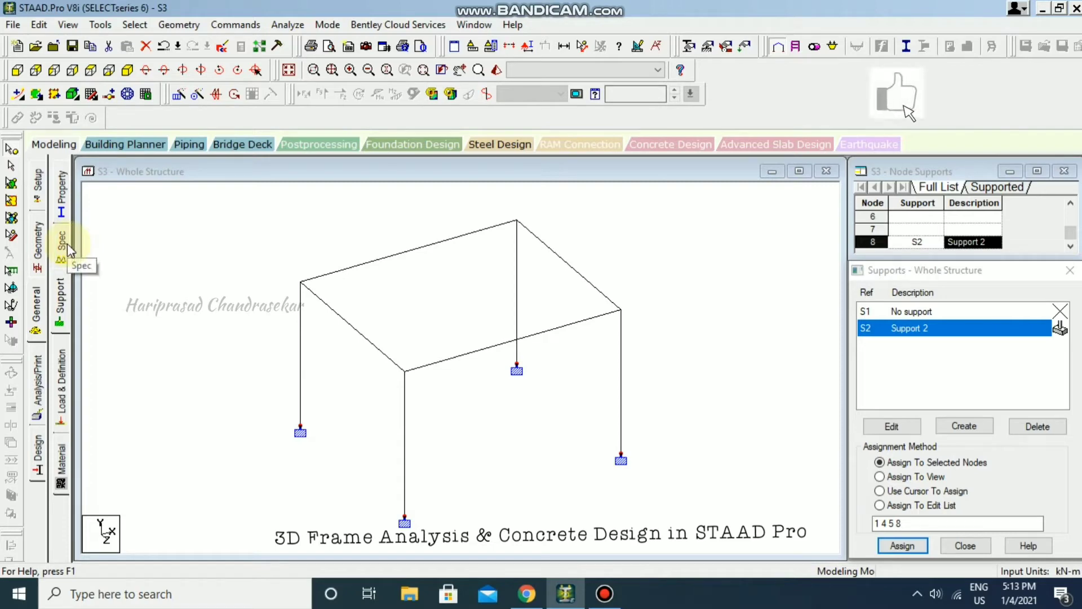
pyautogui.click(61, 376)
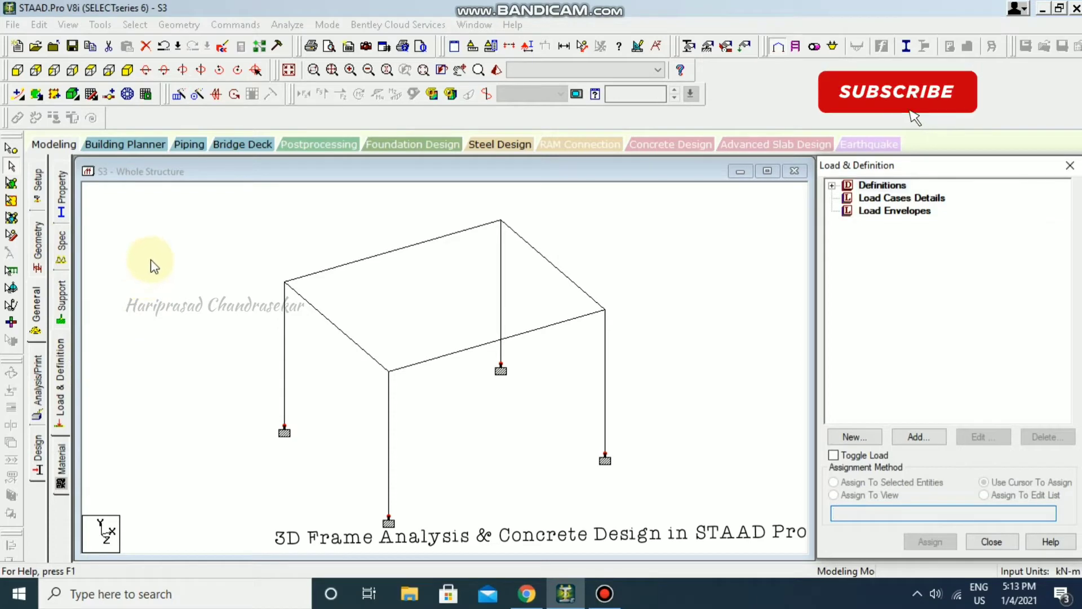
# - Create two load cases: a Dead load case and a Live load case
pyautogui.click(889, 197)
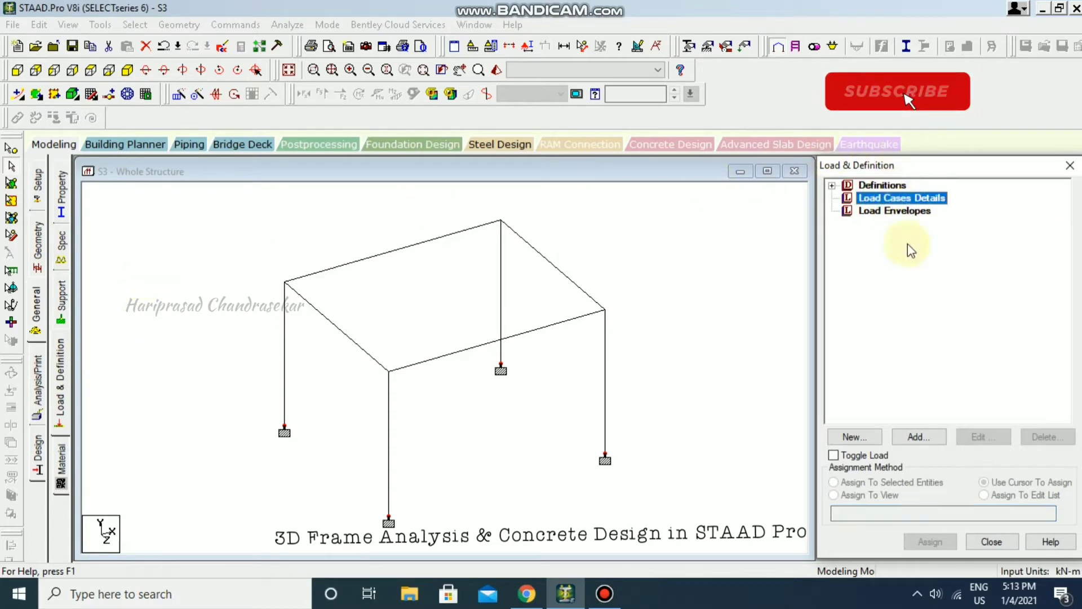
pyautogui.click(910, 435)
pyautogui.click(633, 213)
pyautogui.click(589, 217)
pyautogui.click(711, 471)
pyautogui.click(642, 206)
pyautogui.click(589, 227)
pyautogui.click(692, 463)
pyautogui.click(756, 461)
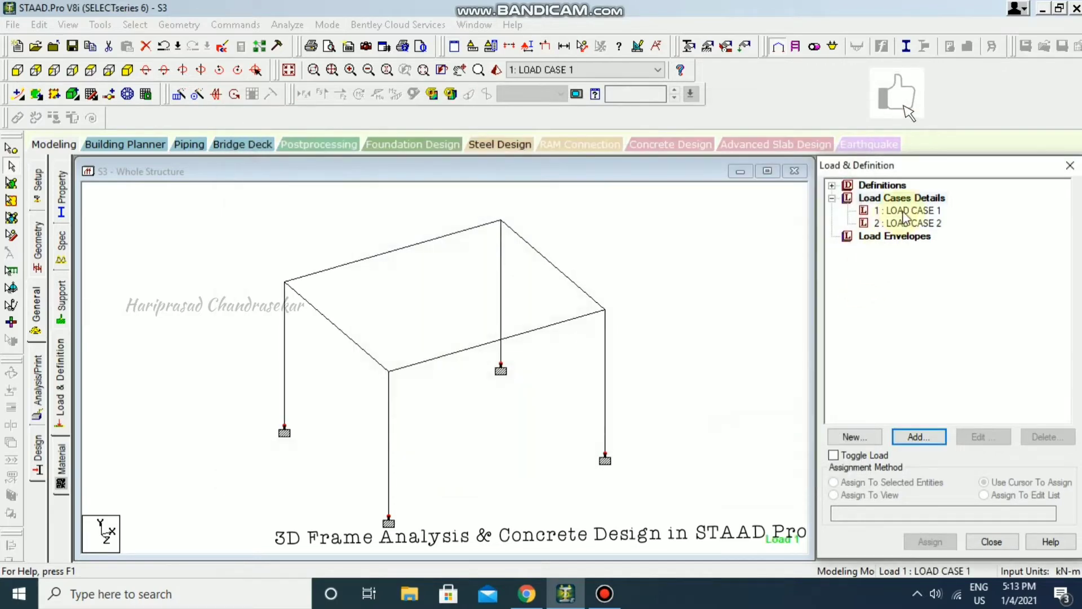
# - Add selfweight Y -1 to Load Case 1 and assign it to all members
pyautogui.click(908, 209)
pyautogui.press('Return')
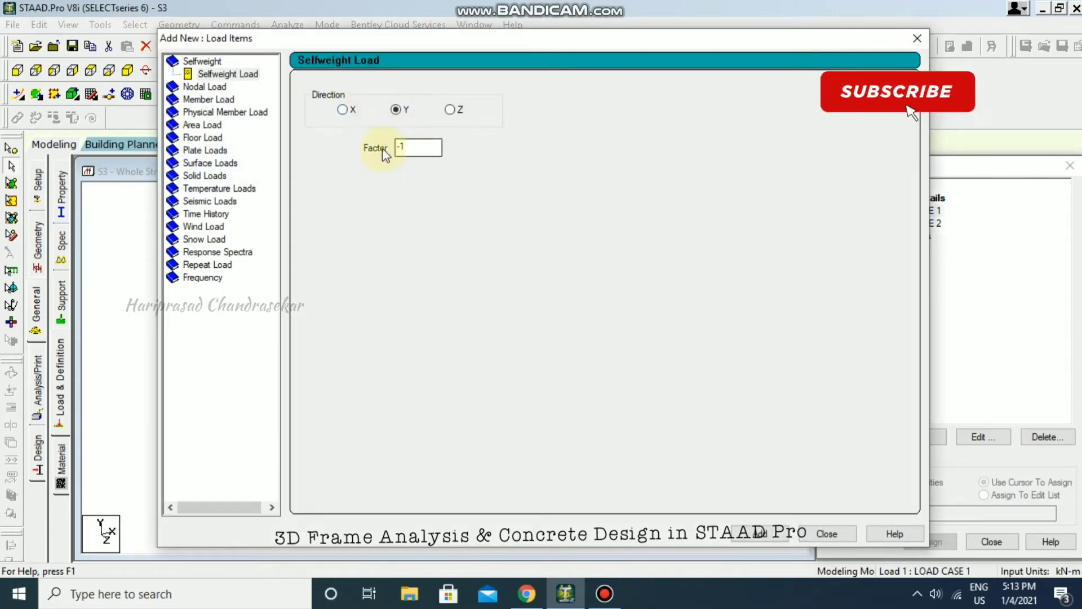
pyautogui.click(759, 533)
pyautogui.click(824, 534)
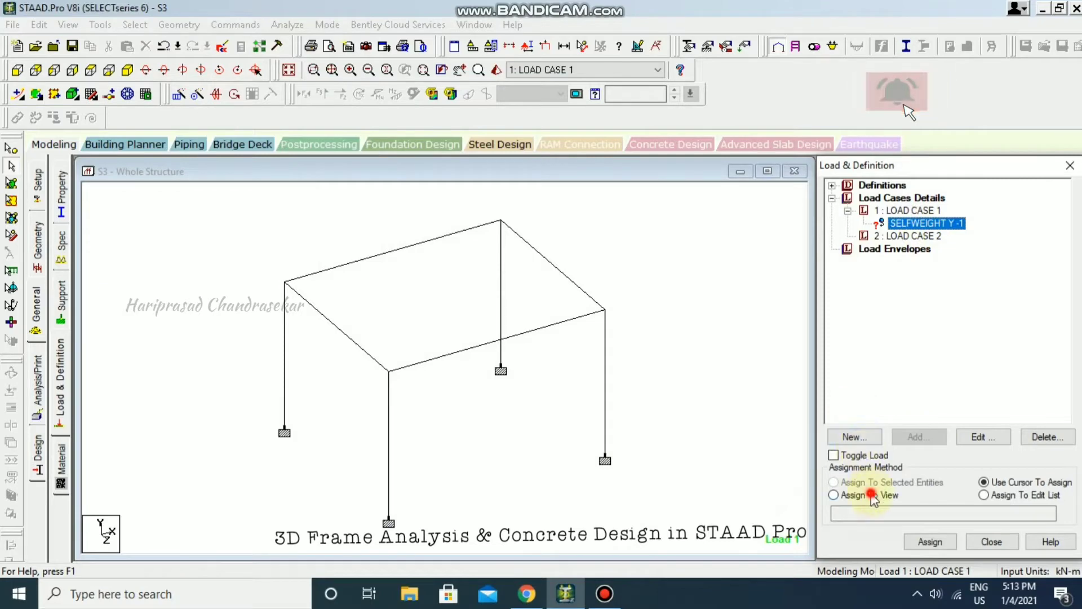
pyautogui.click(873, 494)
pyautogui.click(930, 541)
pyautogui.click(903, 397)
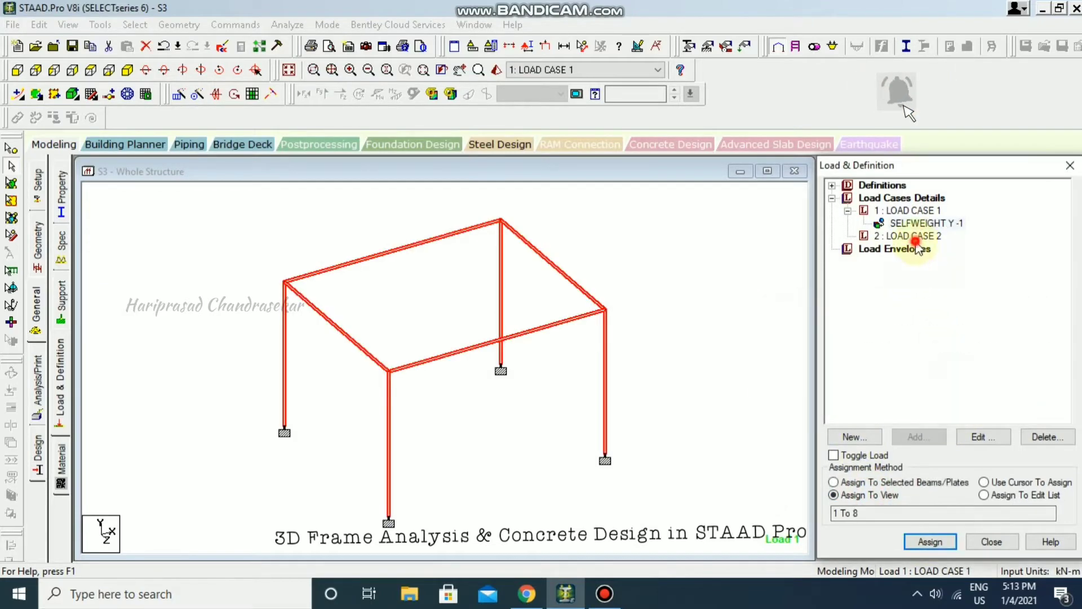
# - Begin a uniform member force for Load Case 2
pyautogui.click(913, 236)
pyautogui.click(917, 437)
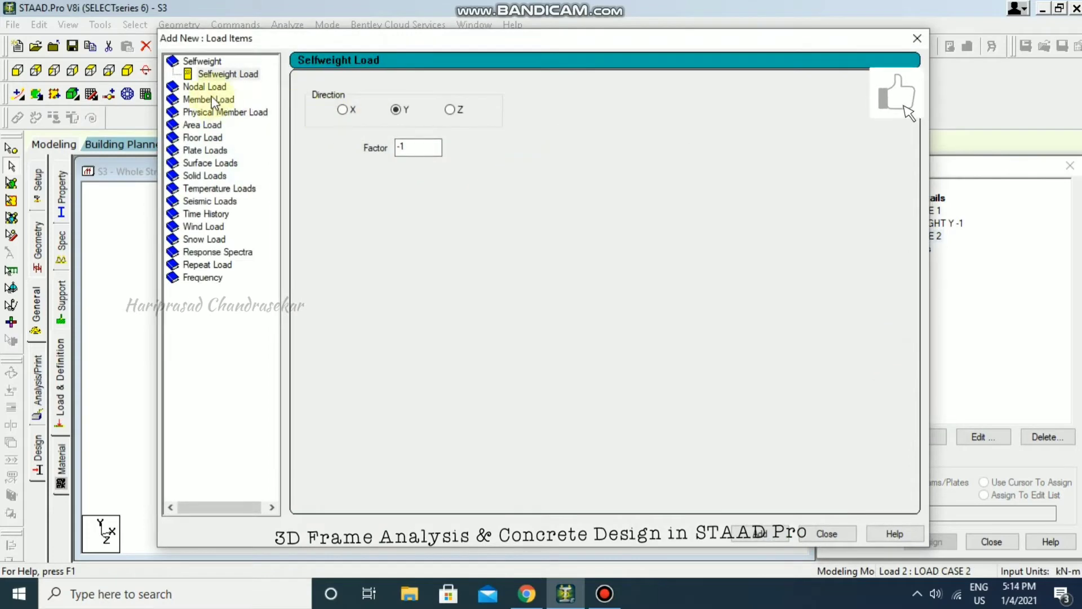
pyautogui.click(211, 100)
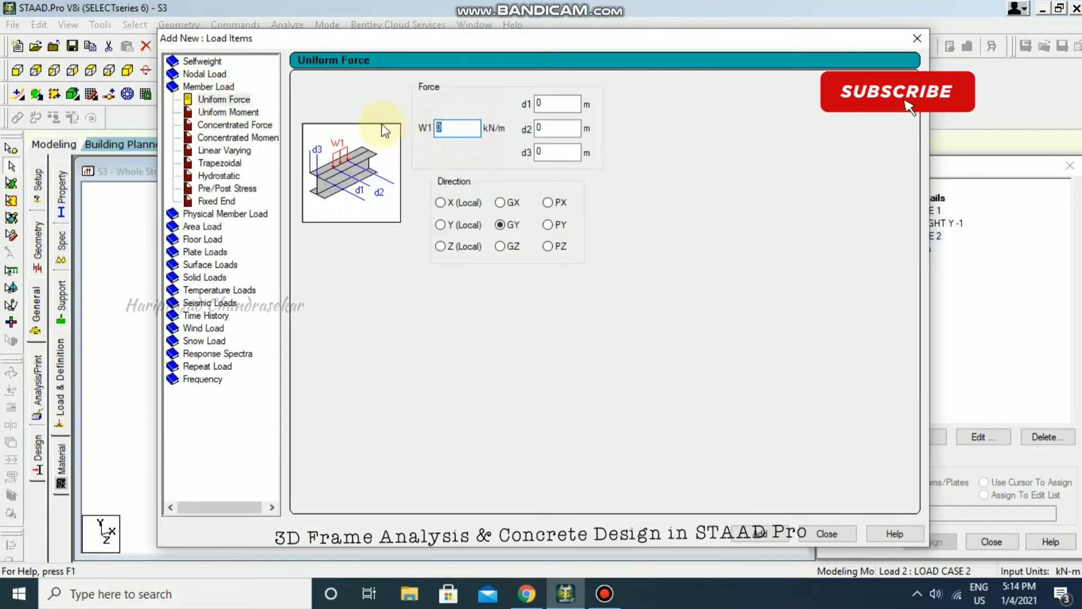
# - Add a uniform GY -10 kN/m force, then check node 2's coordinates for the floor load
pyautogui.click(791, 535)
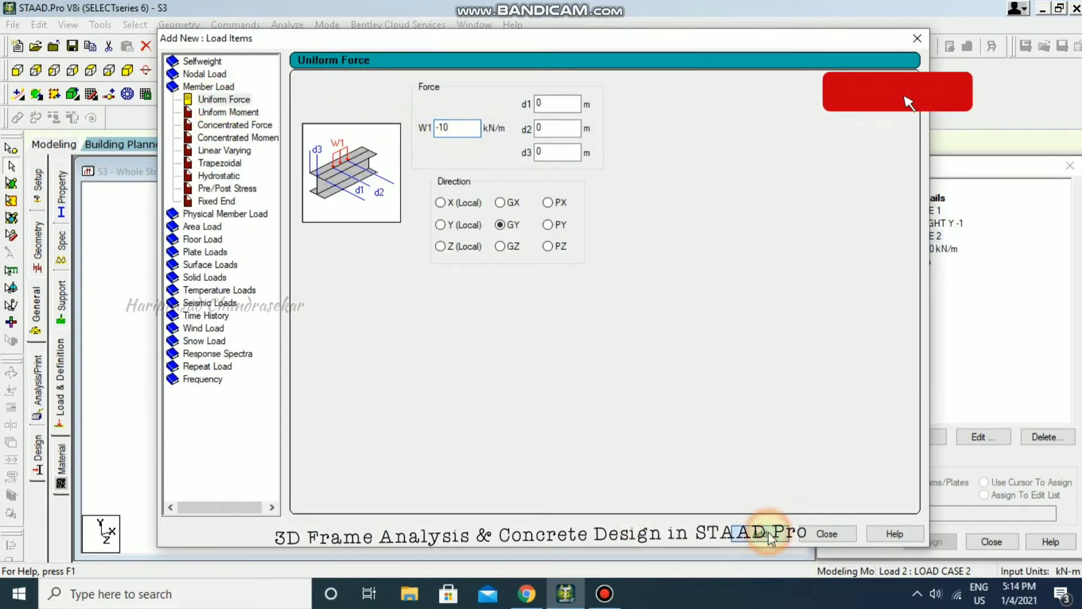
pyautogui.moveTo(641, 46); pyautogui.dragTo(543, 38)
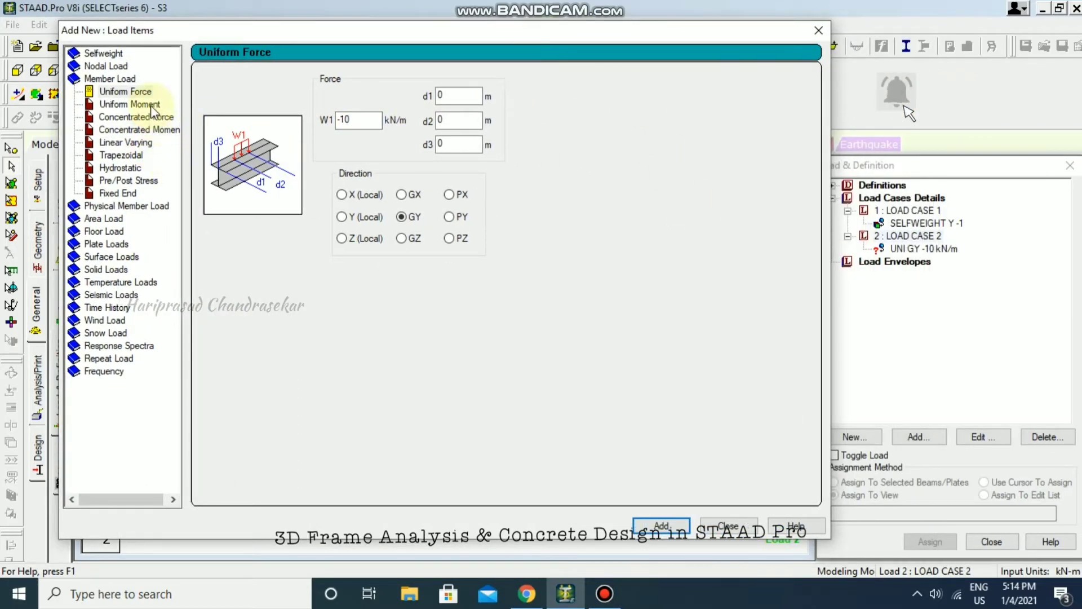
pyautogui.click(107, 232)
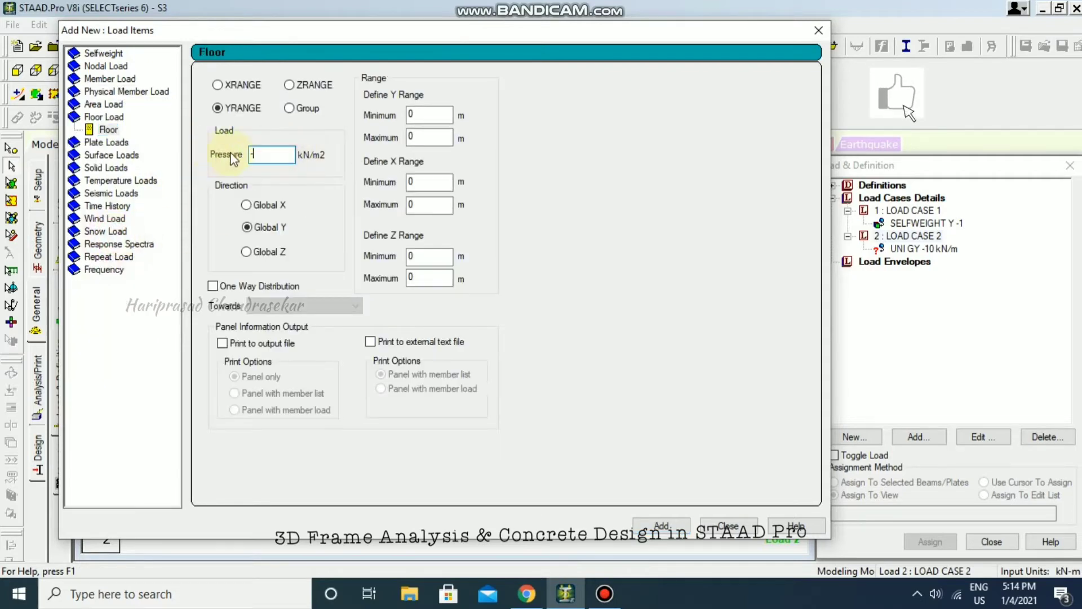
pyautogui.moveTo(611, 30); pyautogui.dragTo(931, 34)
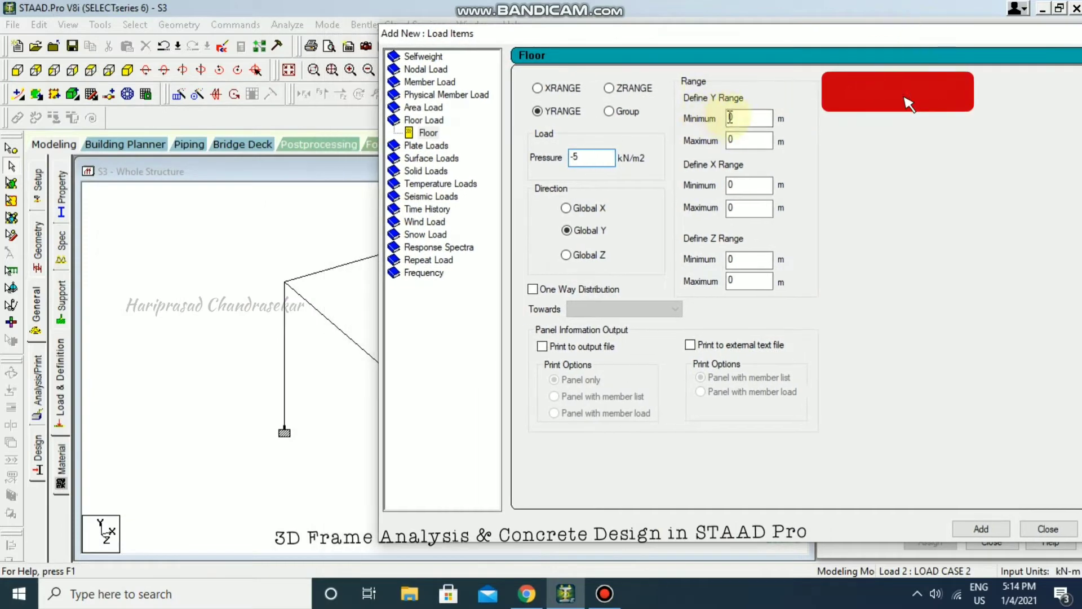
pyautogui.click(338, 186)
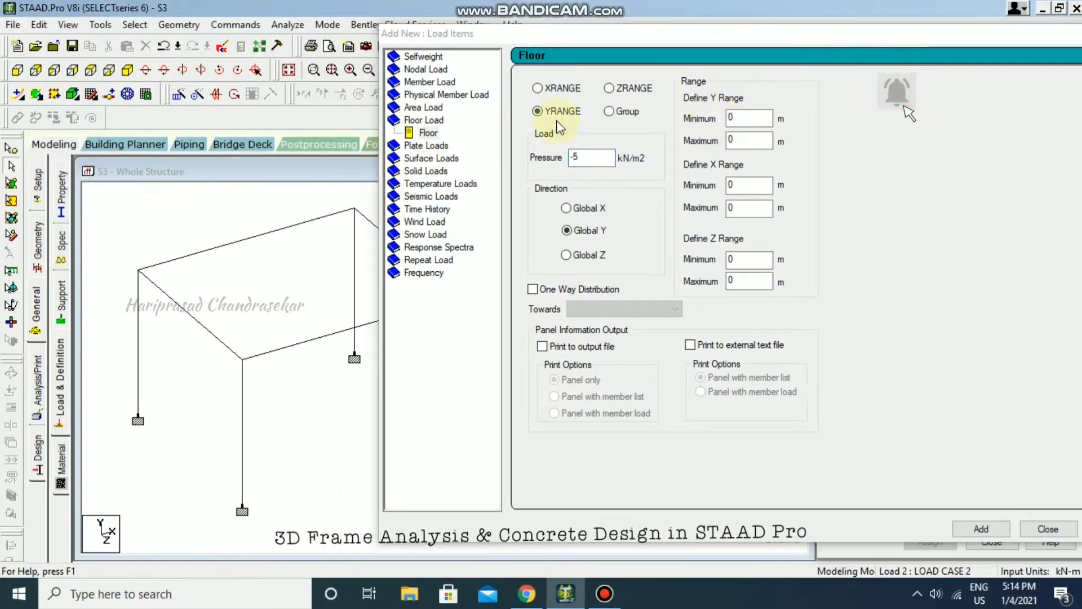
pyautogui.click(11, 148)
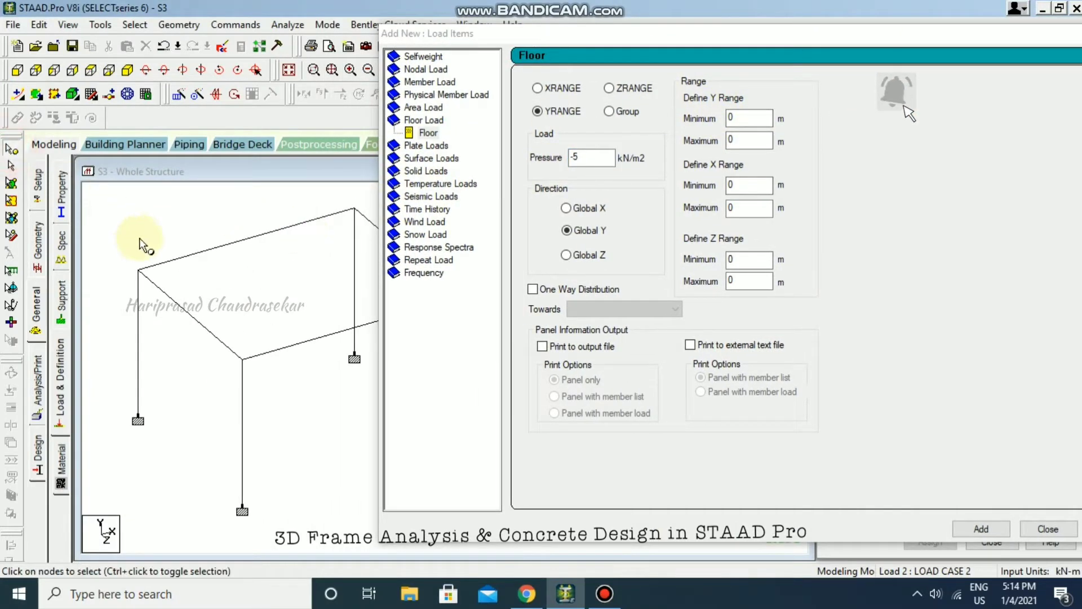
pyautogui.doubleClick(139, 271)
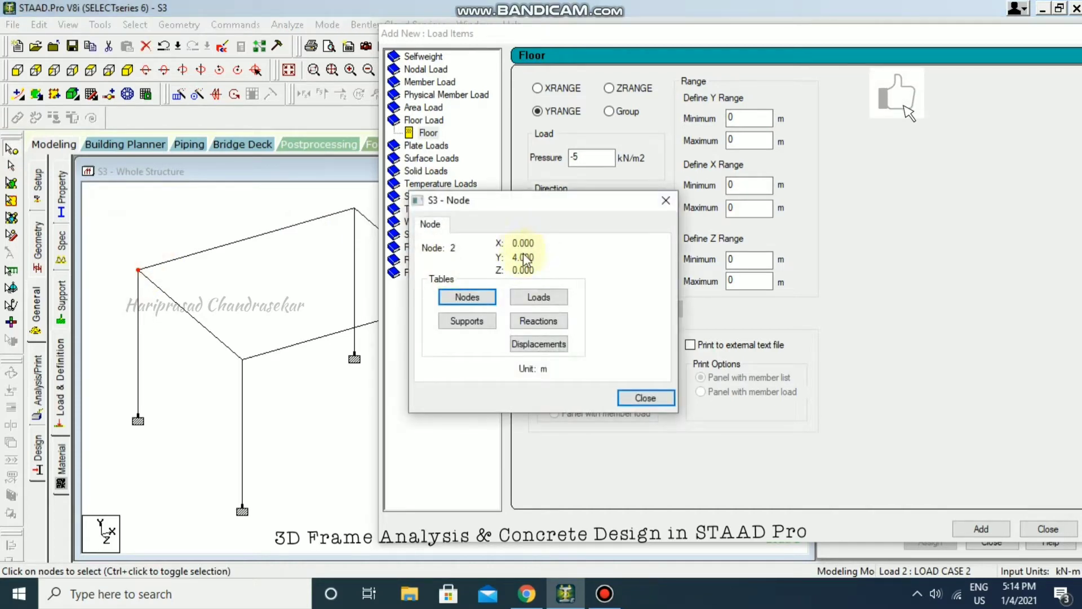
# - Add a -5 kN/m² floor load with Y range 4–4, X 0–6 and Z 0–5
pyautogui.doubleClick(745, 119)
pyautogui.write('4')
pyautogui.moveTo(261, 229); pyautogui.dragTo(341, 276, button='middle')
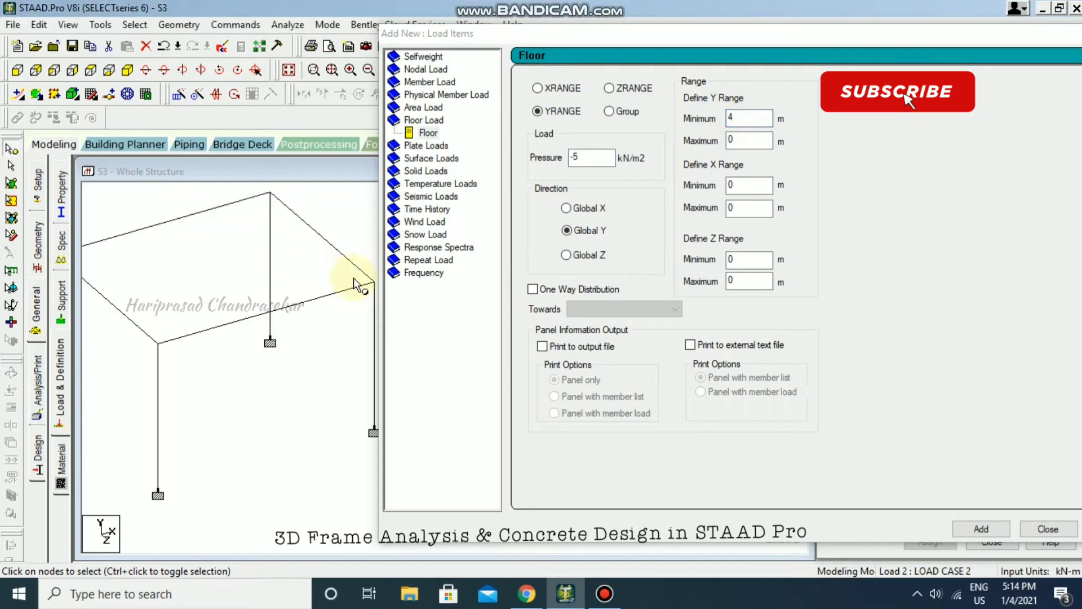
pyautogui.doubleClick(373, 282)
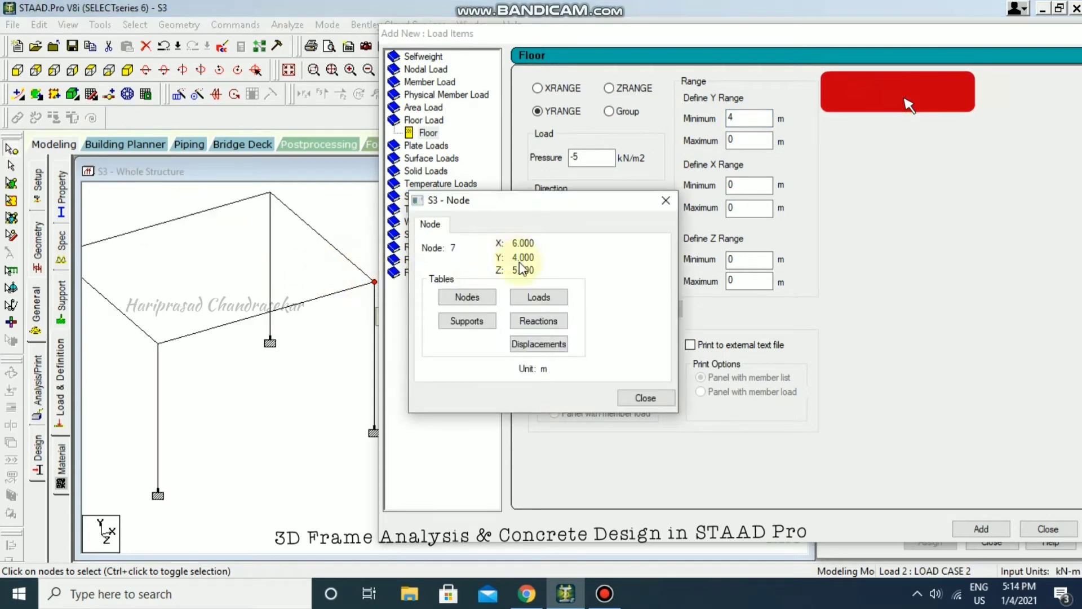
pyautogui.click(754, 141)
pyautogui.write('4')
pyautogui.click(741, 208)
pyautogui.write('6')
pyautogui.click(743, 279)
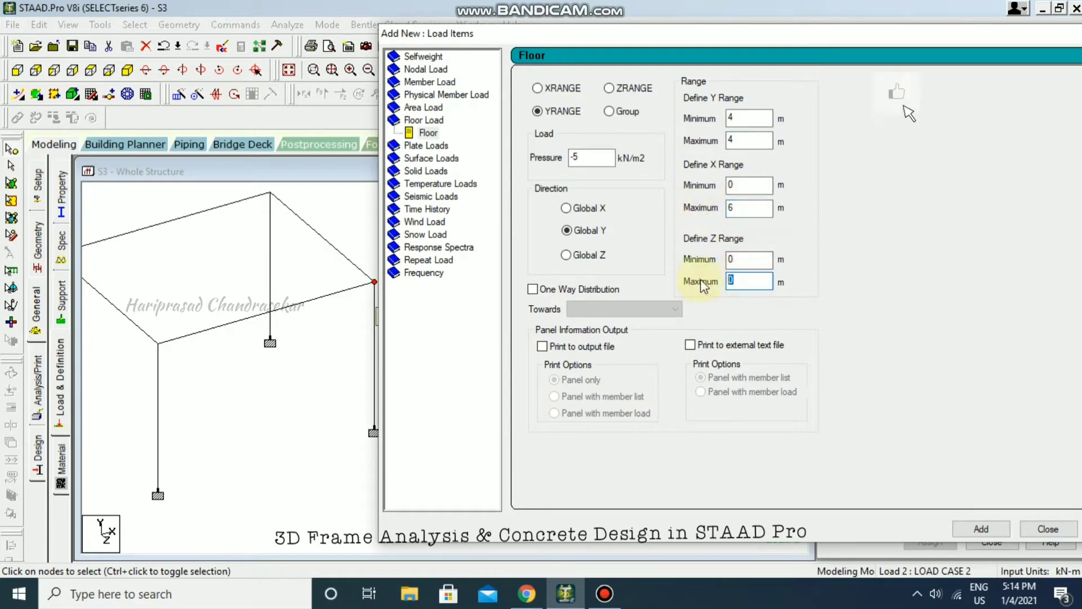
pyautogui.click(998, 525)
pyautogui.click(1048, 529)
pyautogui.click(644, 471)
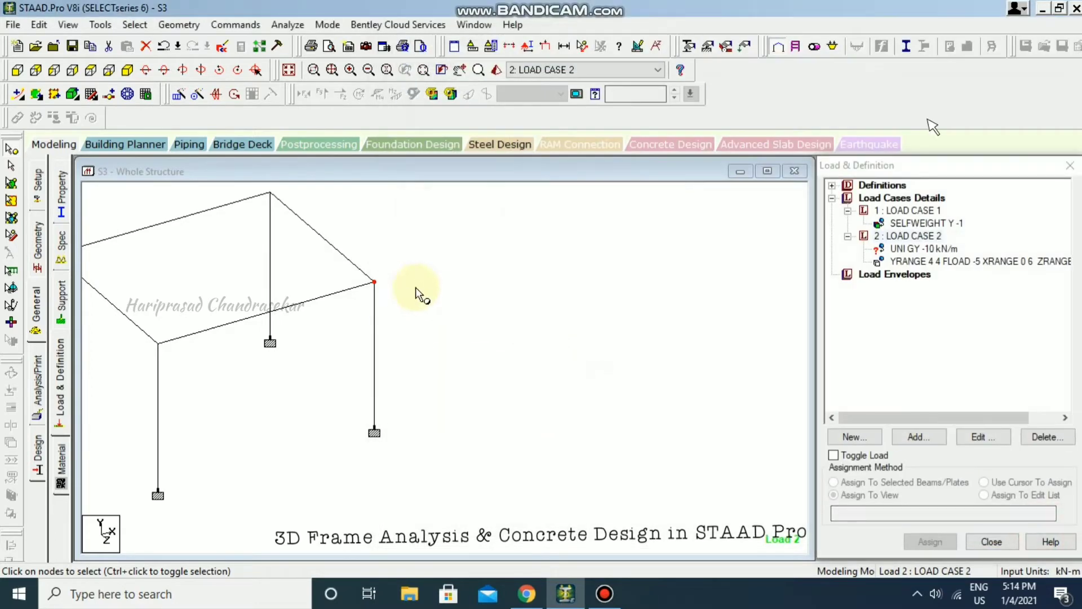
# - Assign the UNI GY -10 kN/m load to the selected roof beams 2, 4, 5 and 7
pyautogui.click(1015, 261)
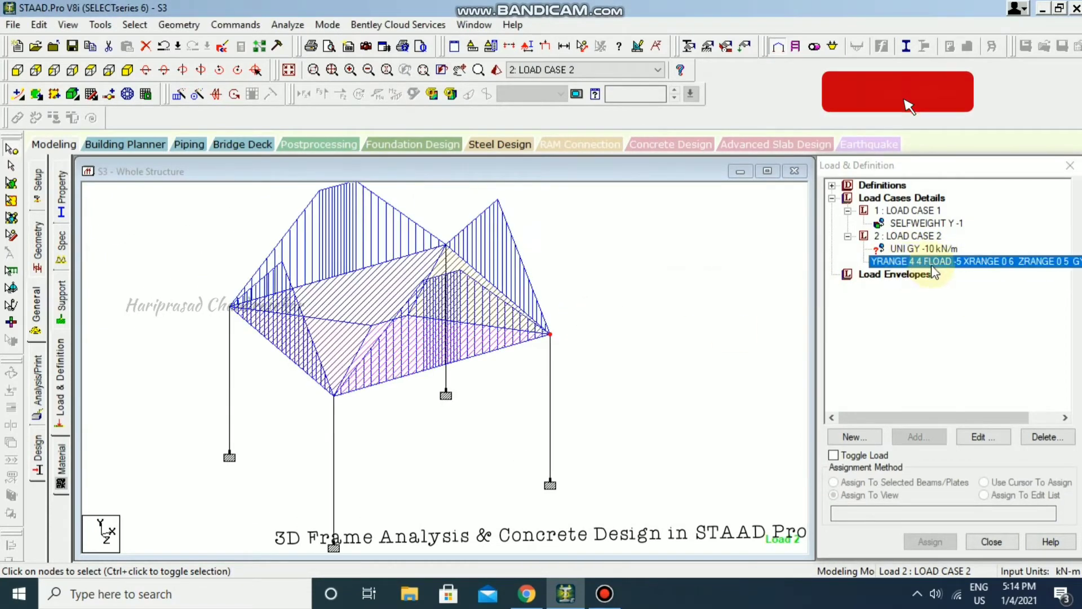
pyautogui.click(895, 251)
pyautogui.click(878, 251)
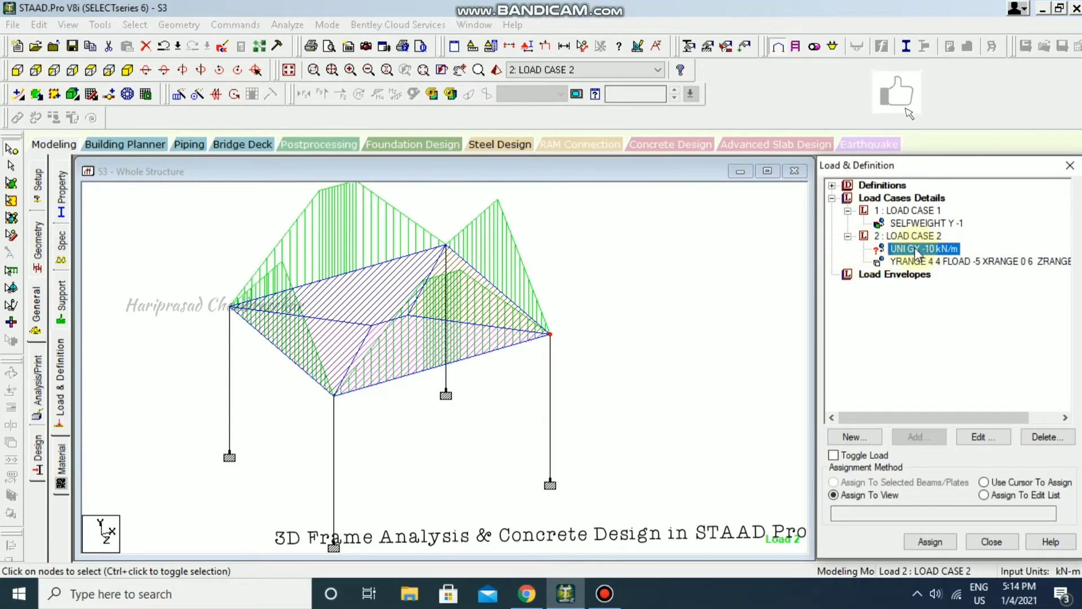
pyautogui.click(19, 73)
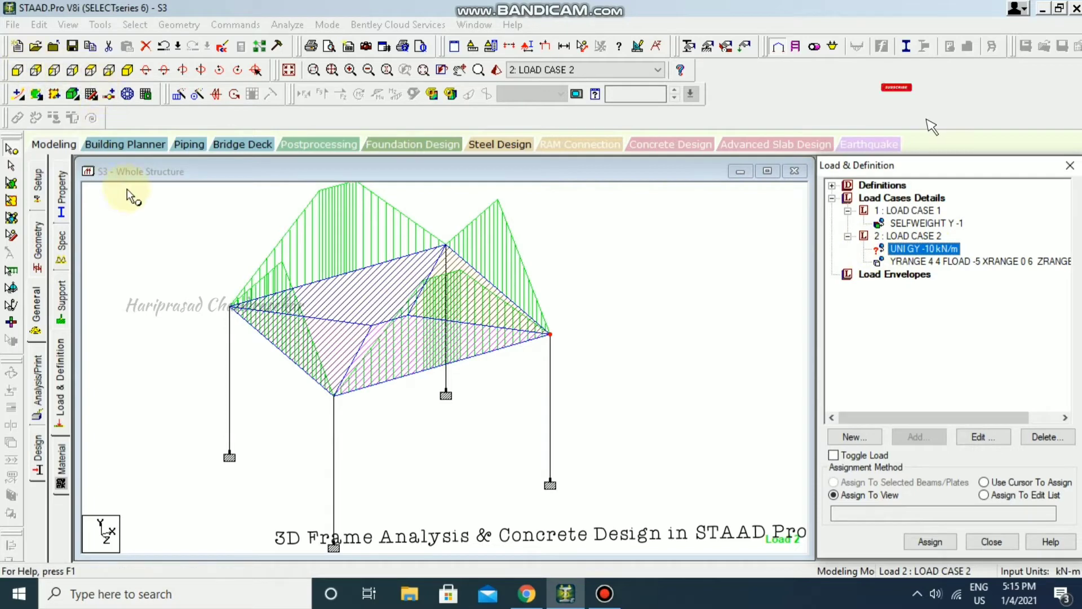
pyautogui.moveTo(144, 214); pyautogui.dragTo(723, 323)
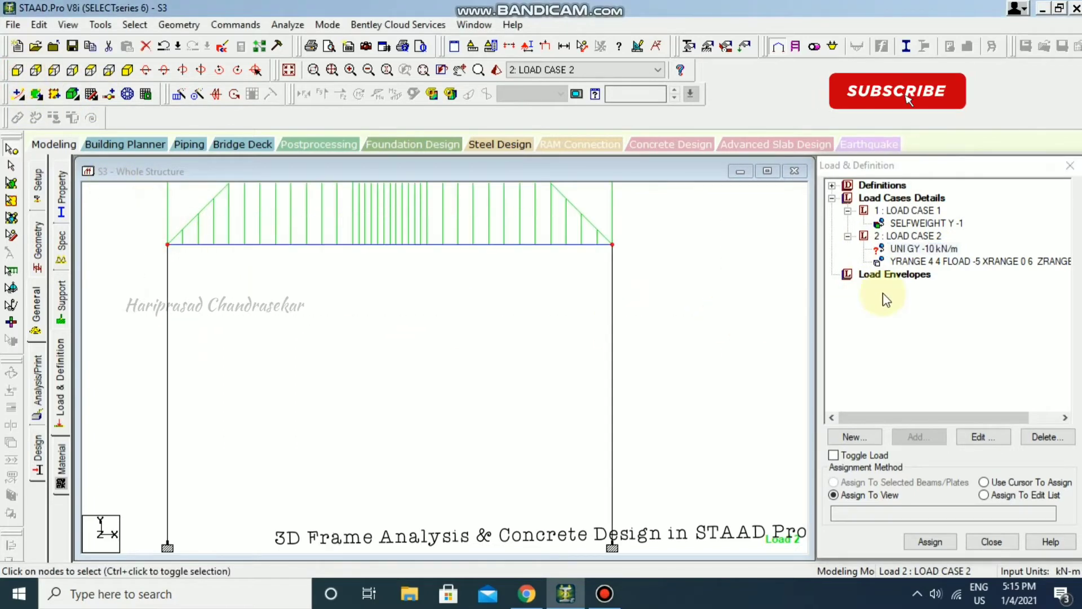
pyautogui.click(11, 168)
pyautogui.moveTo(136, 219); pyautogui.dragTo(659, 277)
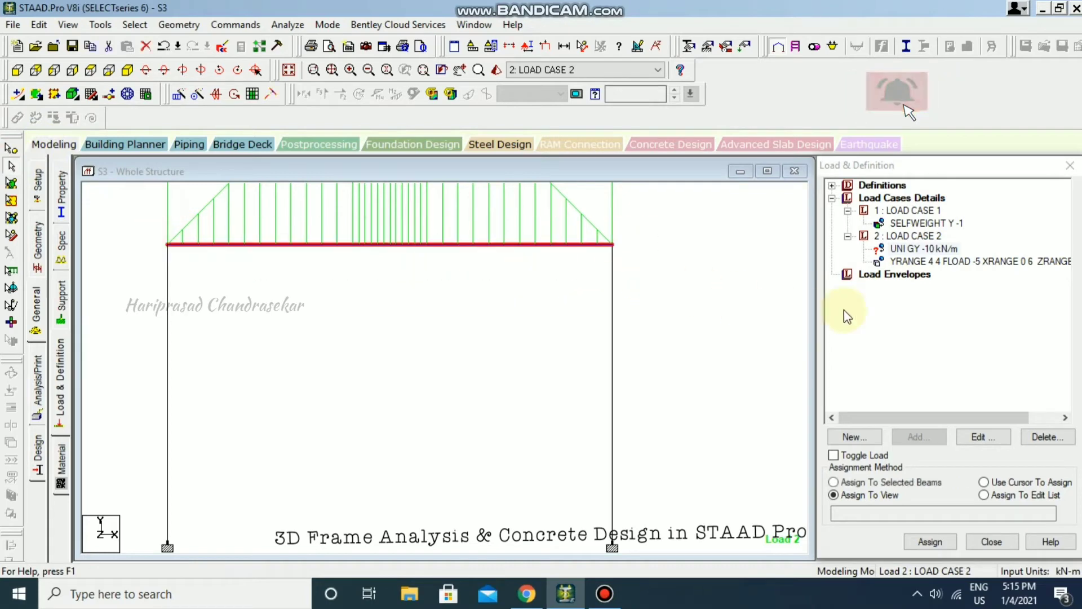
pyautogui.click(924, 482)
pyautogui.click(936, 541)
pyautogui.click(980, 404)
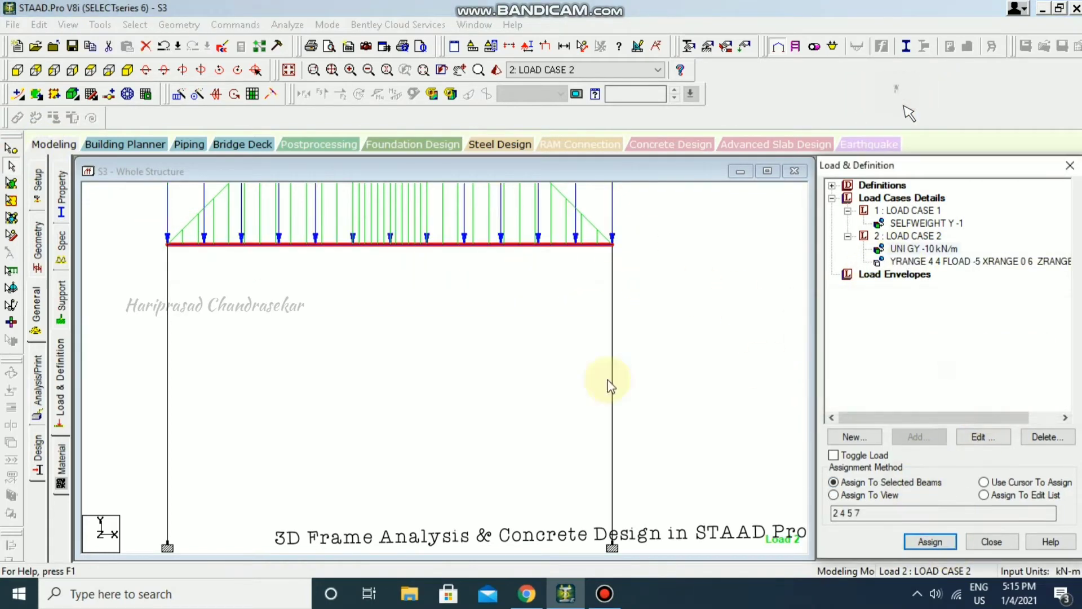
pyautogui.click(128, 70)
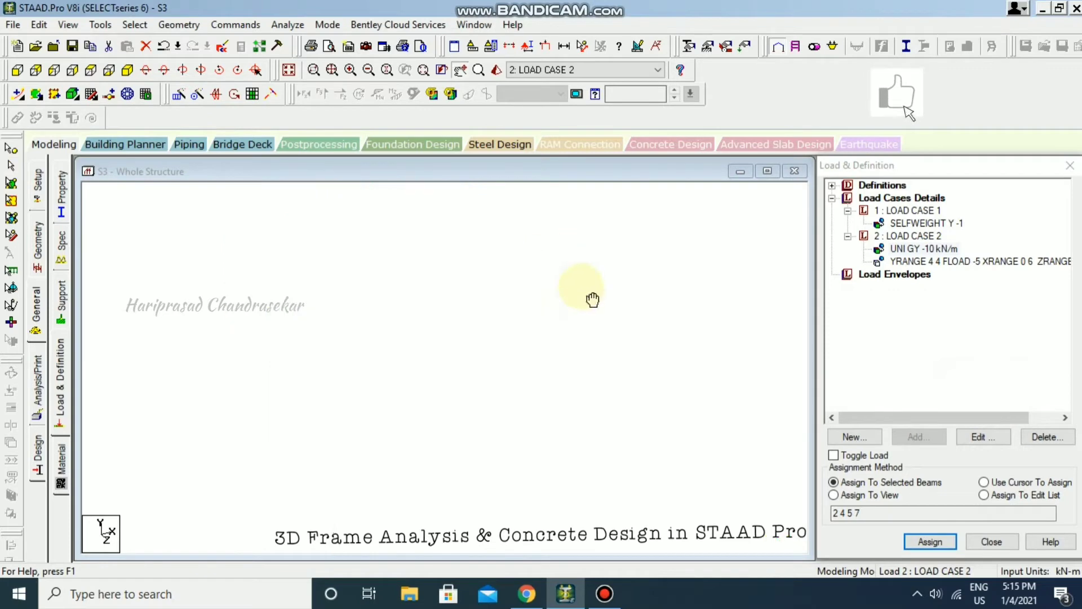
pyautogui.moveTo(398, 228); pyautogui.dragTo(704, 309)
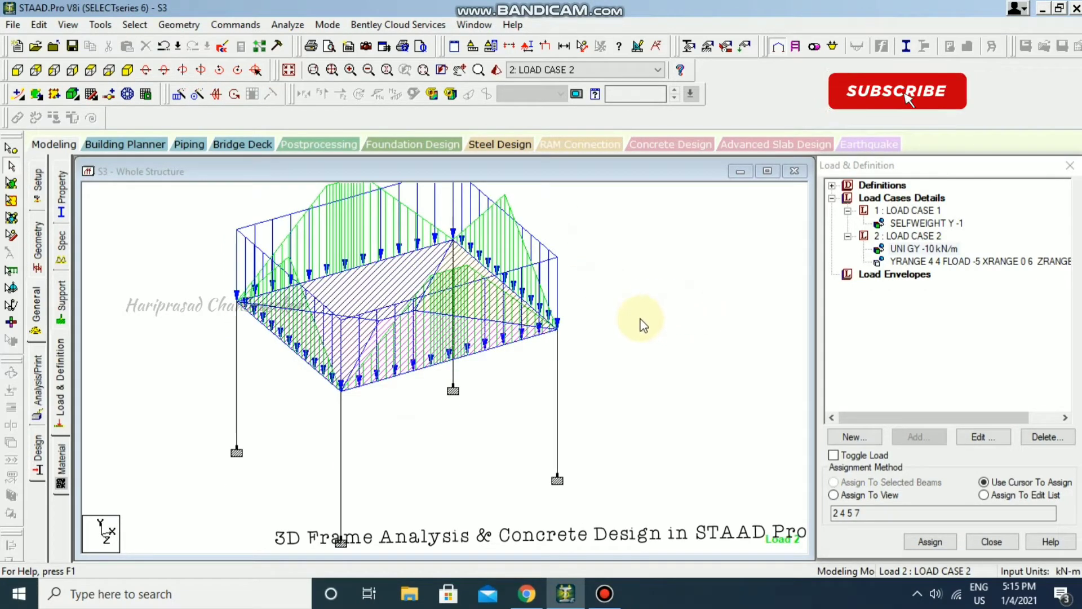
# - Add a Perform Analysis command with Print All output
pyautogui.click(48, 396)
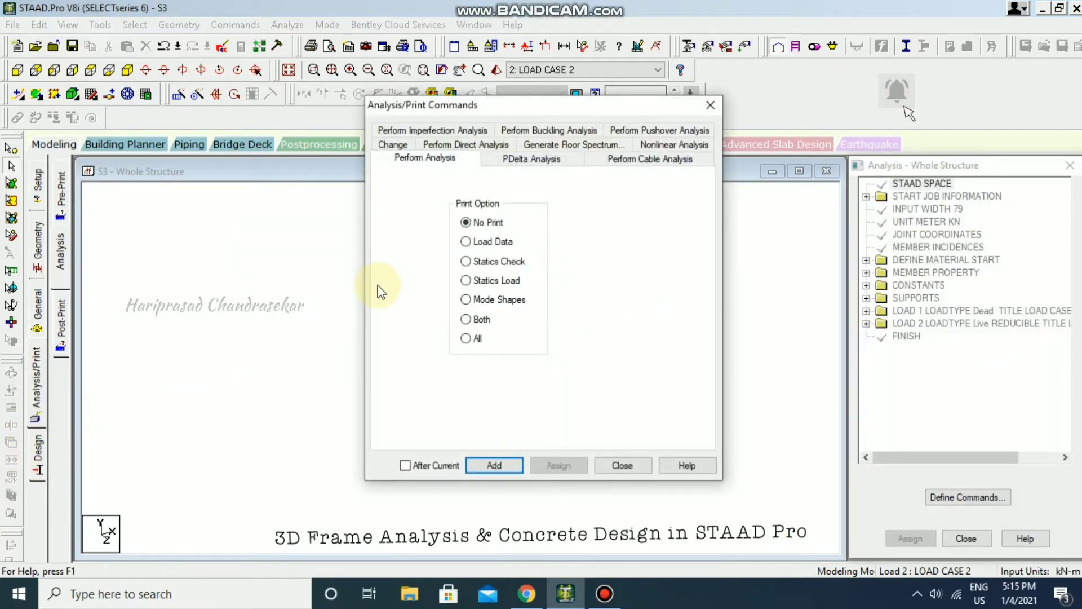
pyautogui.click(466, 338)
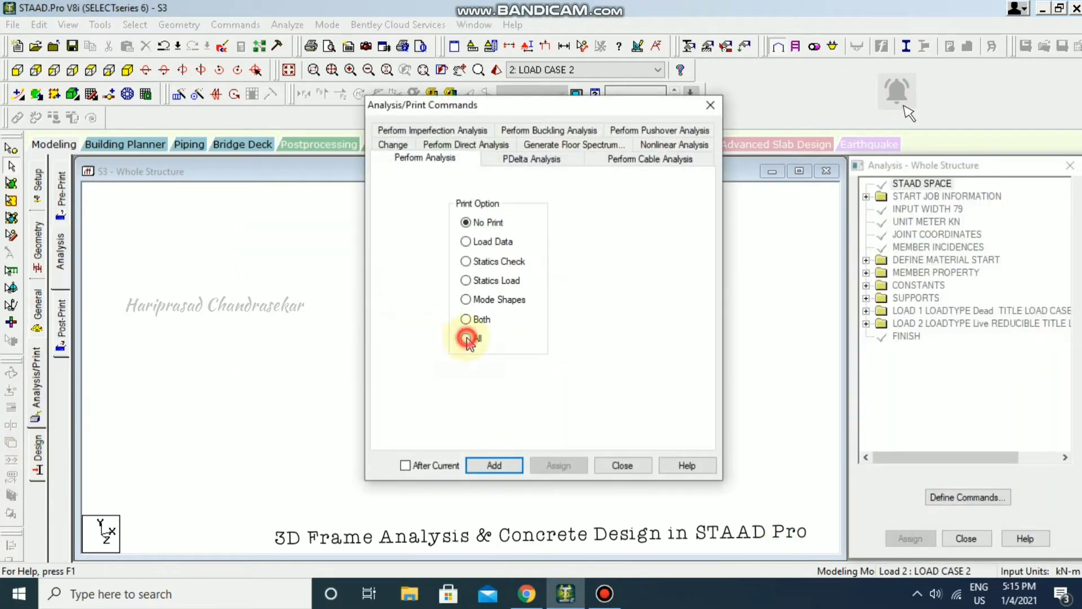
pyautogui.click(508, 467)
pyautogui.click(622, 465)
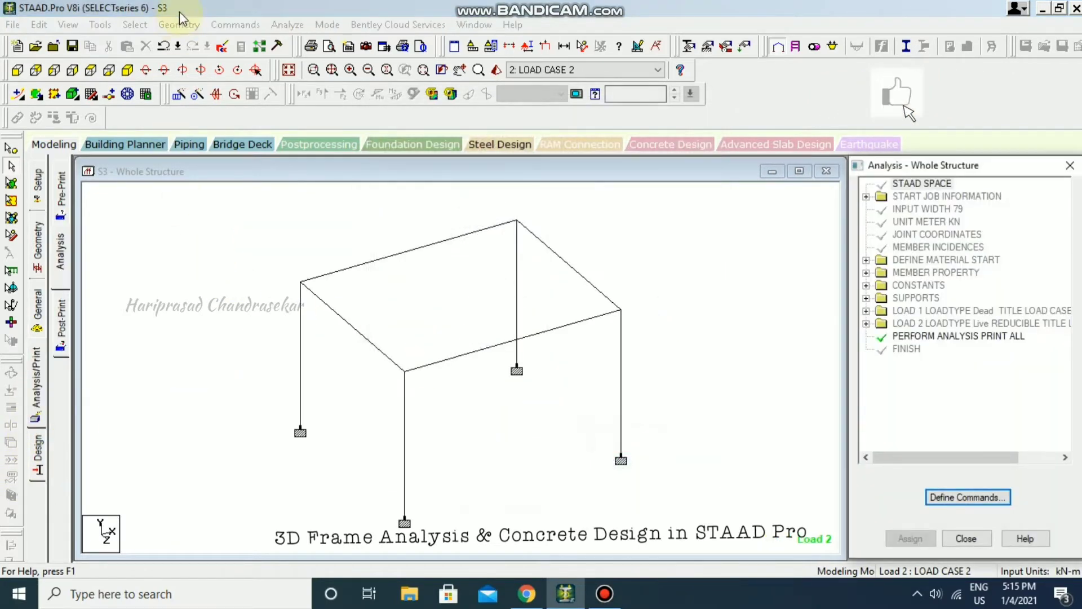
# - Save and run the analysis, then view the S3.anl output at its notes
pyautogui.click(288, 24)
pyautogui.click(320, 44)
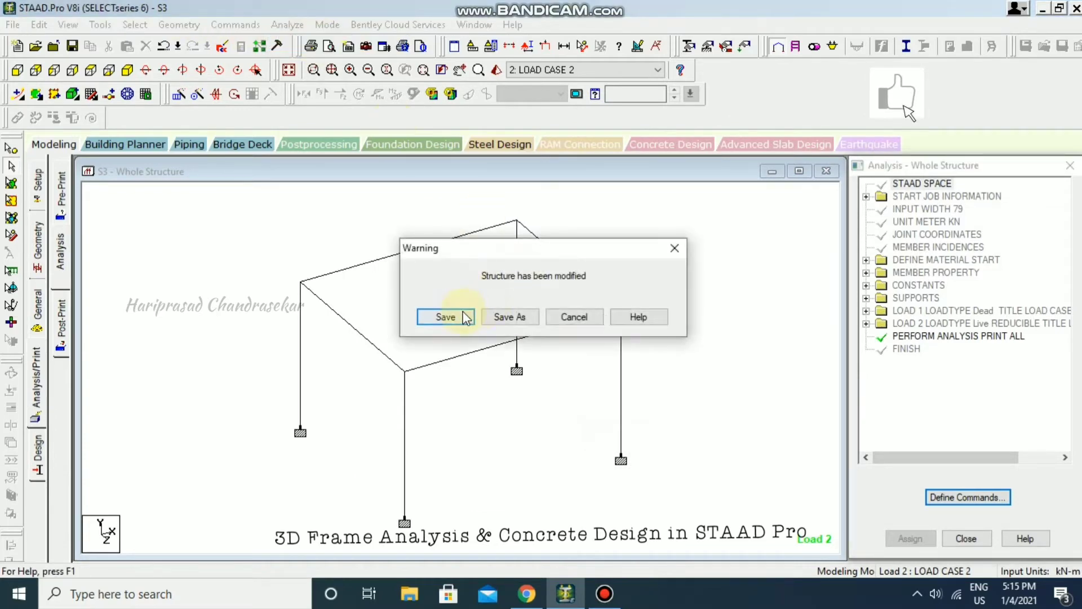
pyautogui.click(445, 317)
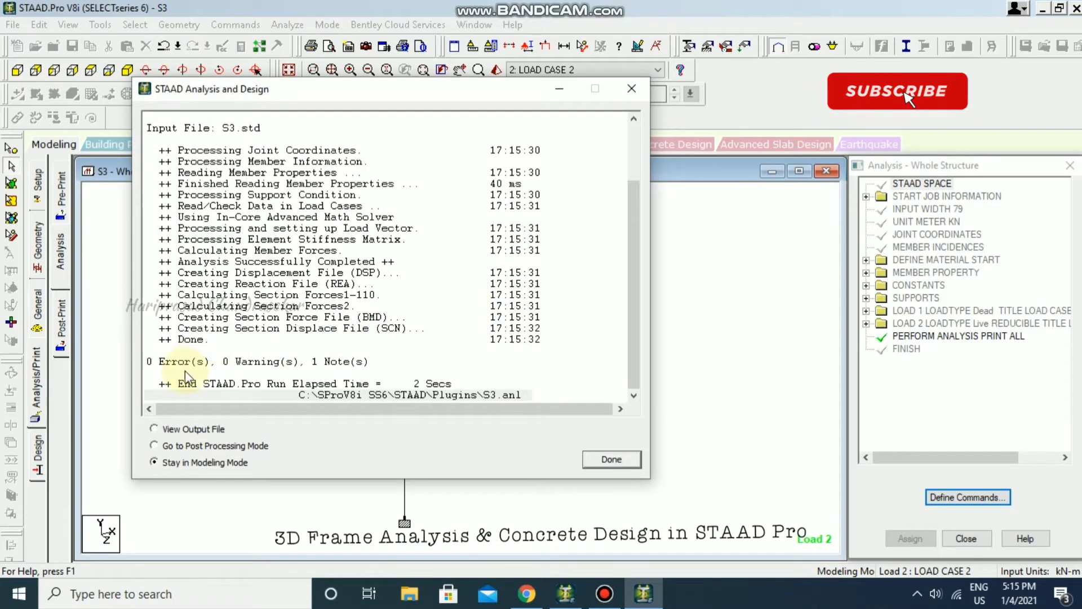
pyautogui.click(184, 431)
pyautogui.click(631, 458)
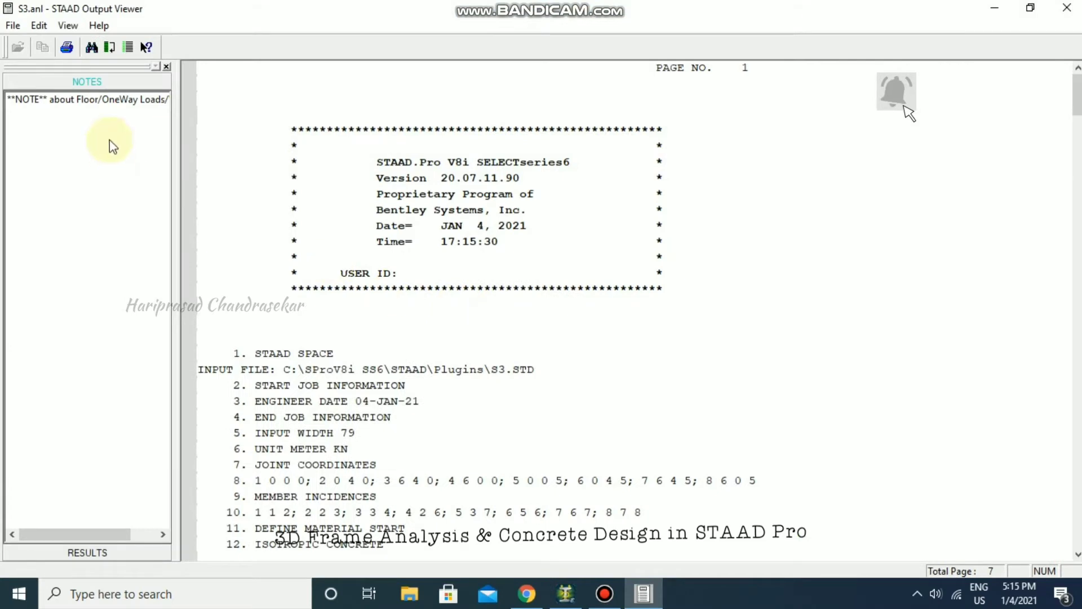
pyautogui.click(107, 100)
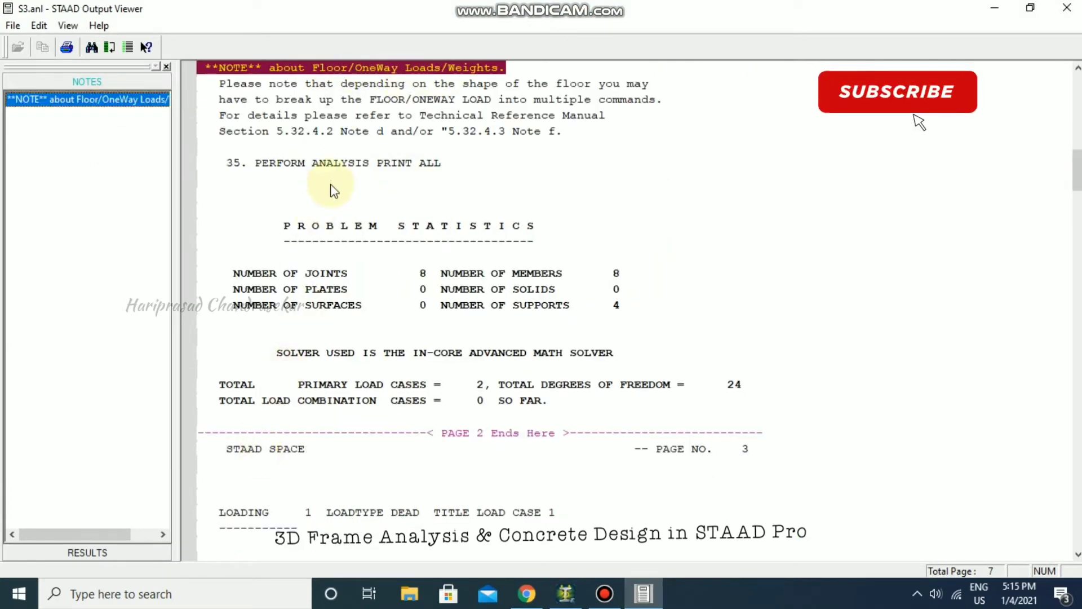
# - Check total applied and reaction loads for load cases 1 and 2, then close the viewer
pyautogui.click(105, 554)
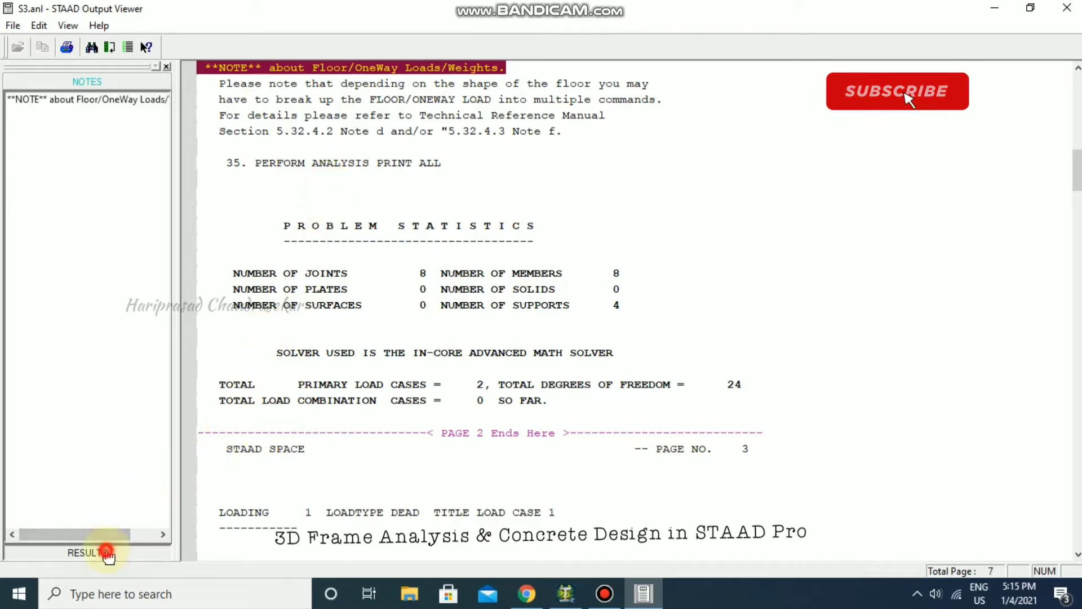
pyautogui.click(87, 118)
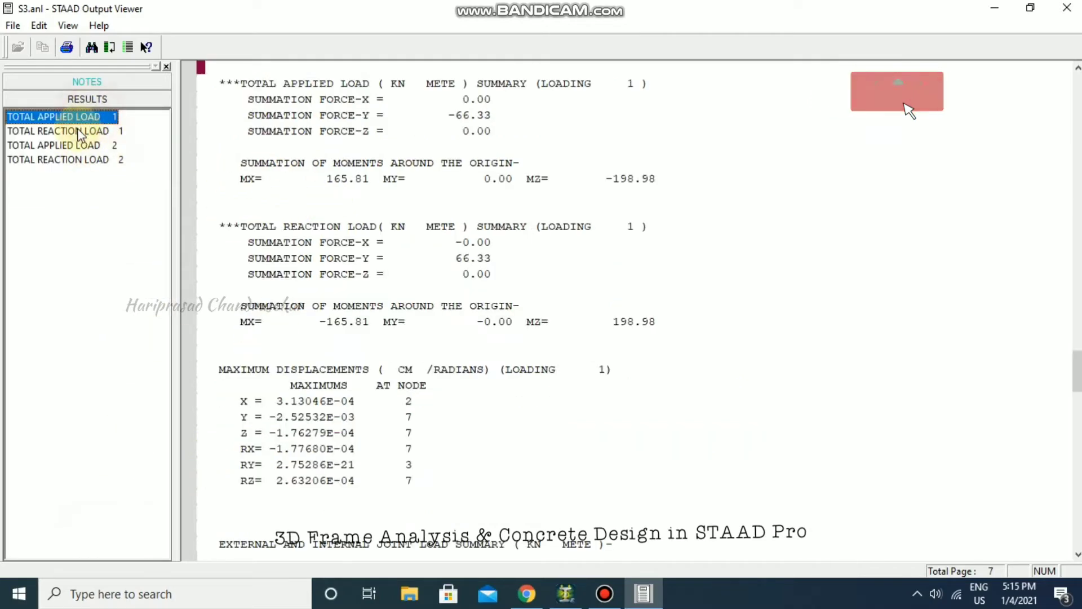
pyautogui.click(89, 131)
pyautogui.click(93, 146)
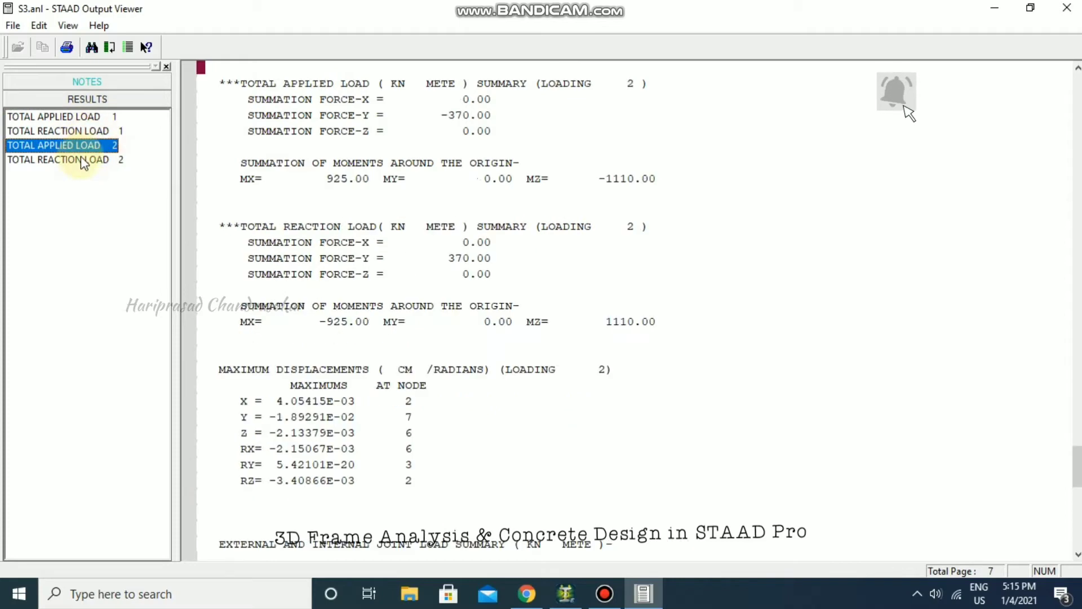
pyautogui.click(81, 159)
pyautogui.click(103, 144)
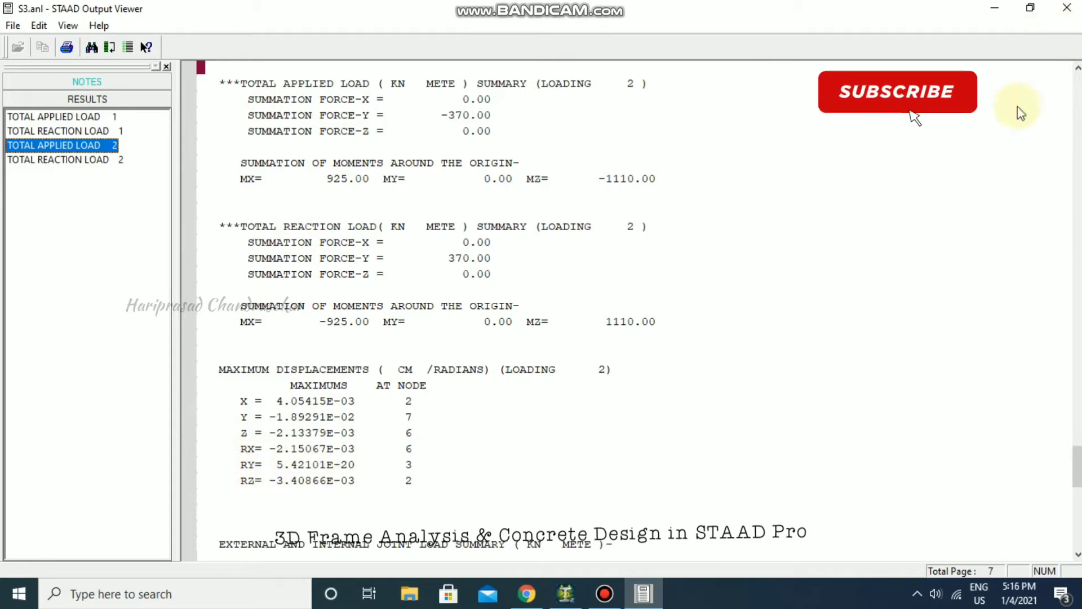
pyautogui.click(1069, 9)
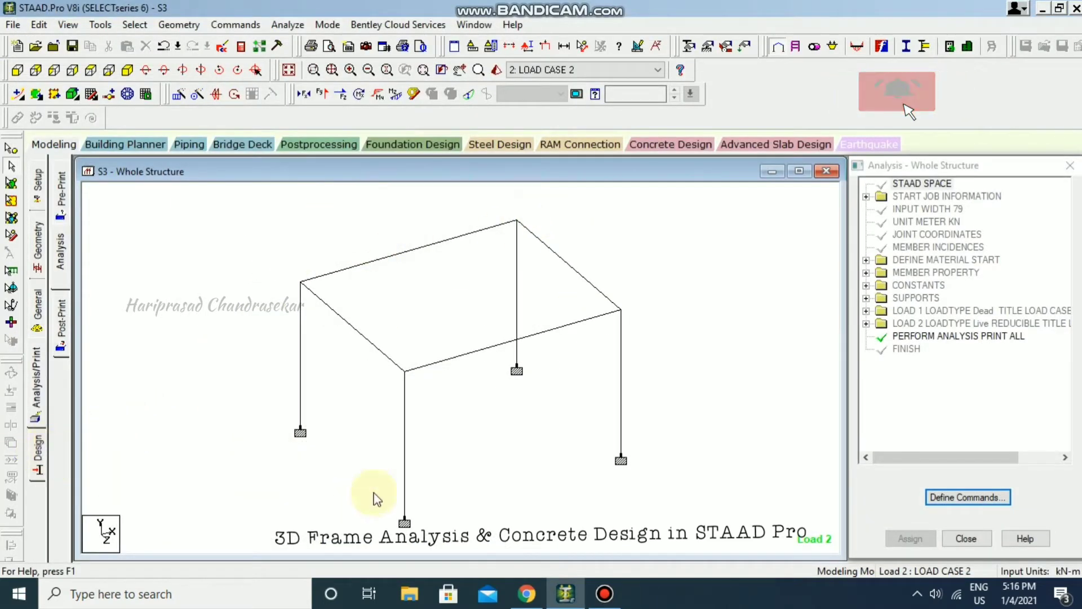
# - Go to Concrete design and choose IS456 as the current code
pyautogui.click(605, 594)
pyautogui.click(605, 594)
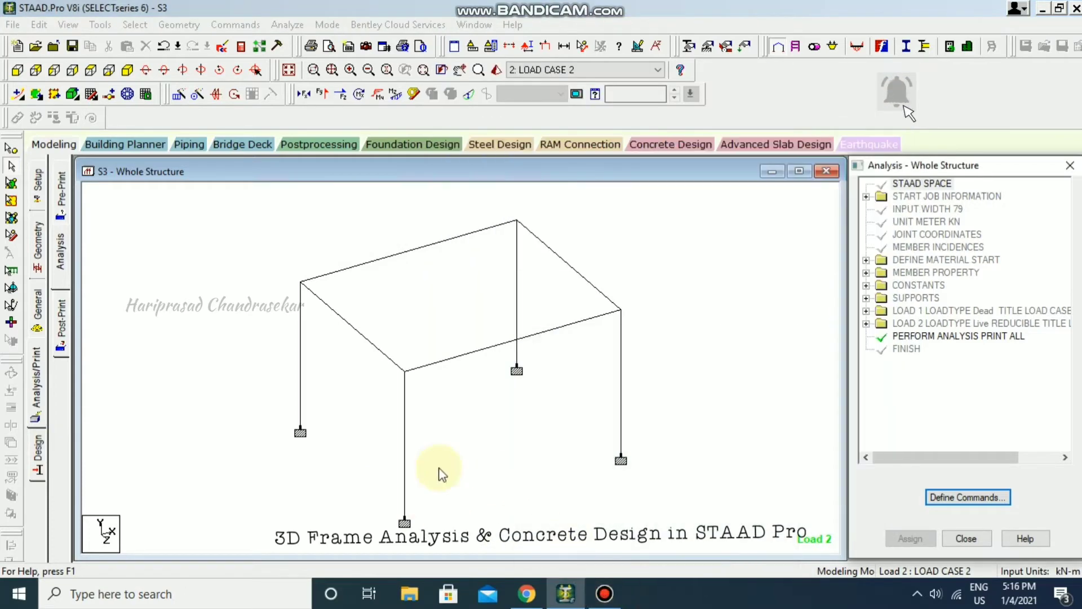
pyautogui.click(37, 457)
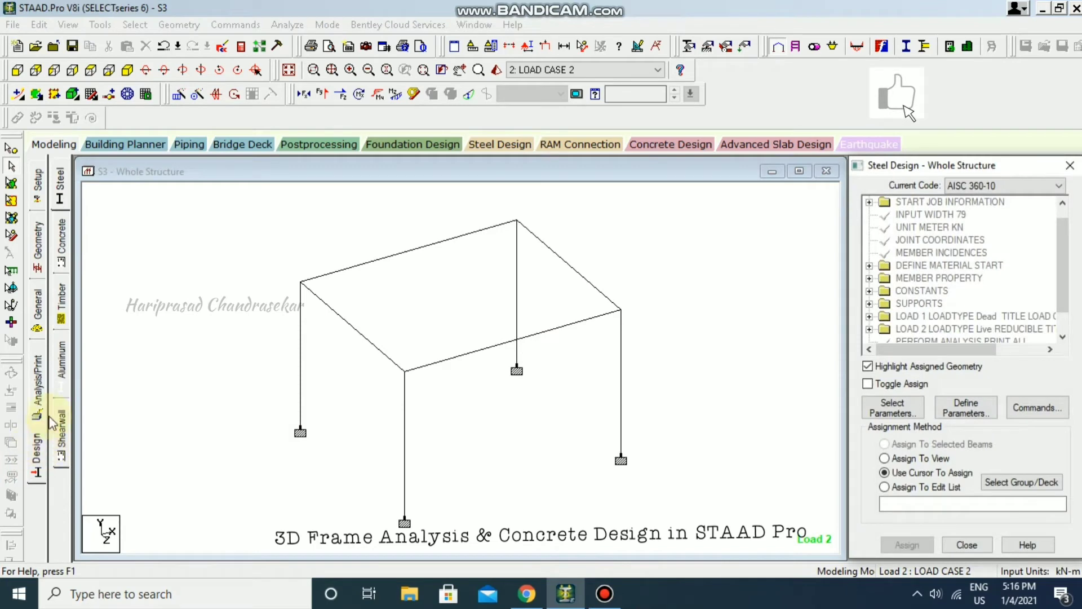
pyautogui.click(62, 237)
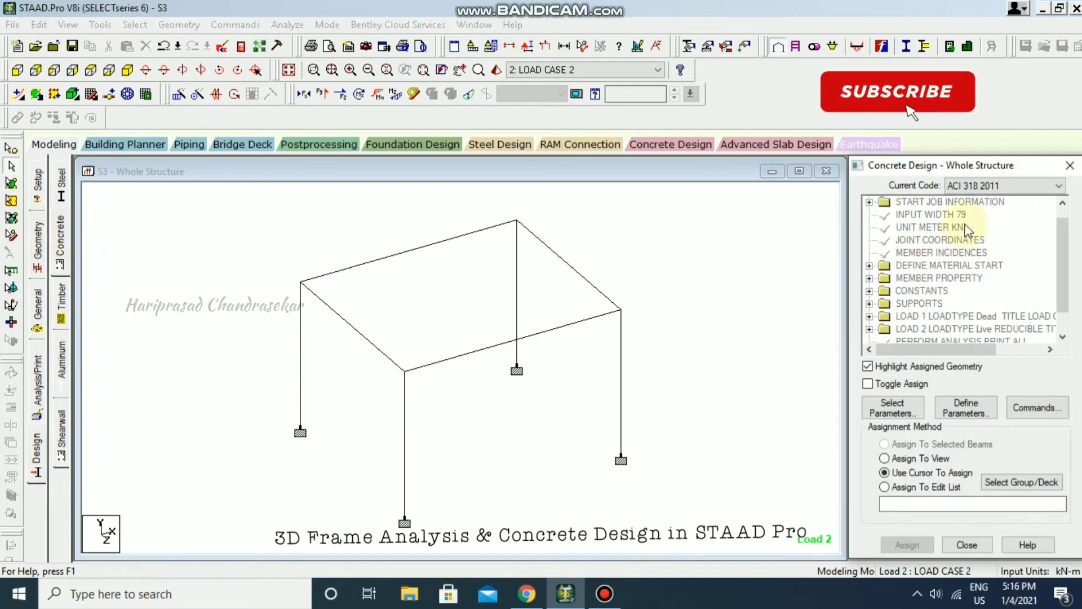
pyautogui.click(993, 184)
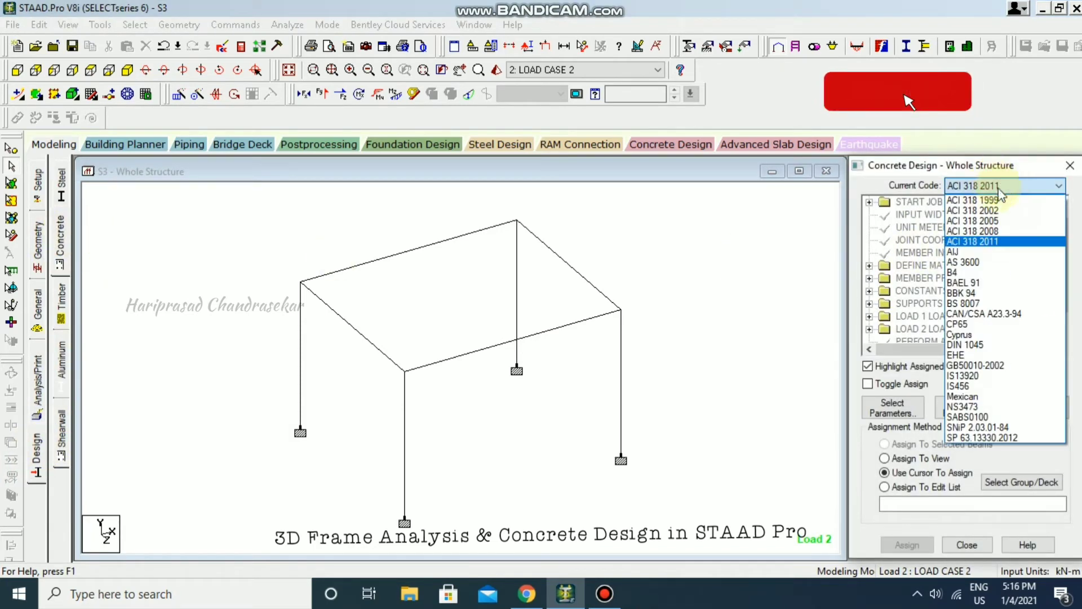
pyautogui.click(965, 386)
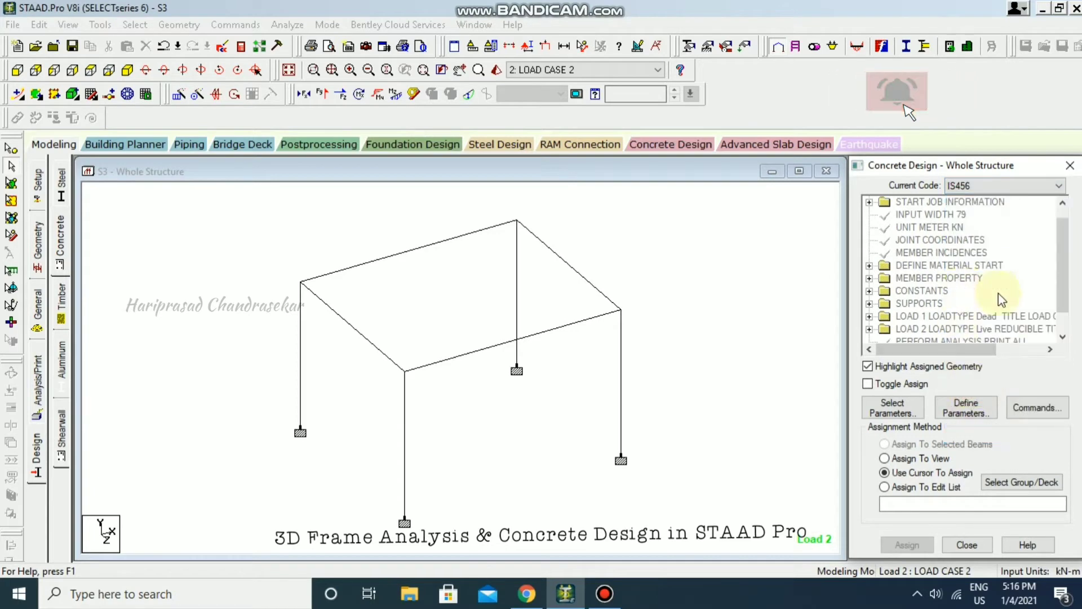
# - Clear the parameter list and choose only Fc, Fymain and Fysec as IS456 design parameters
pyautogui.click(916, 415)
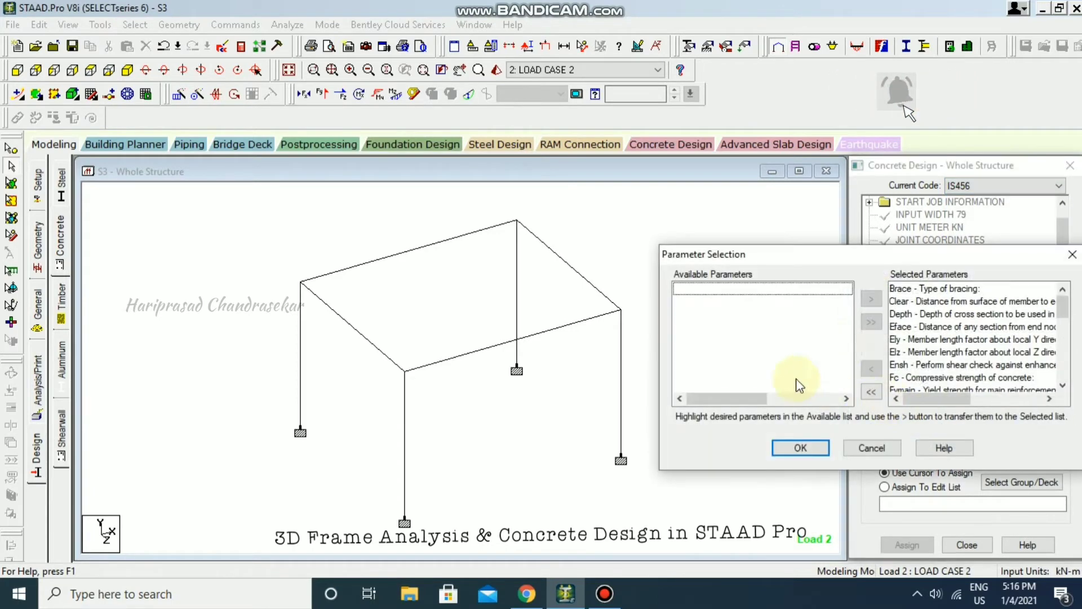
pyautogui.click(872, 392)
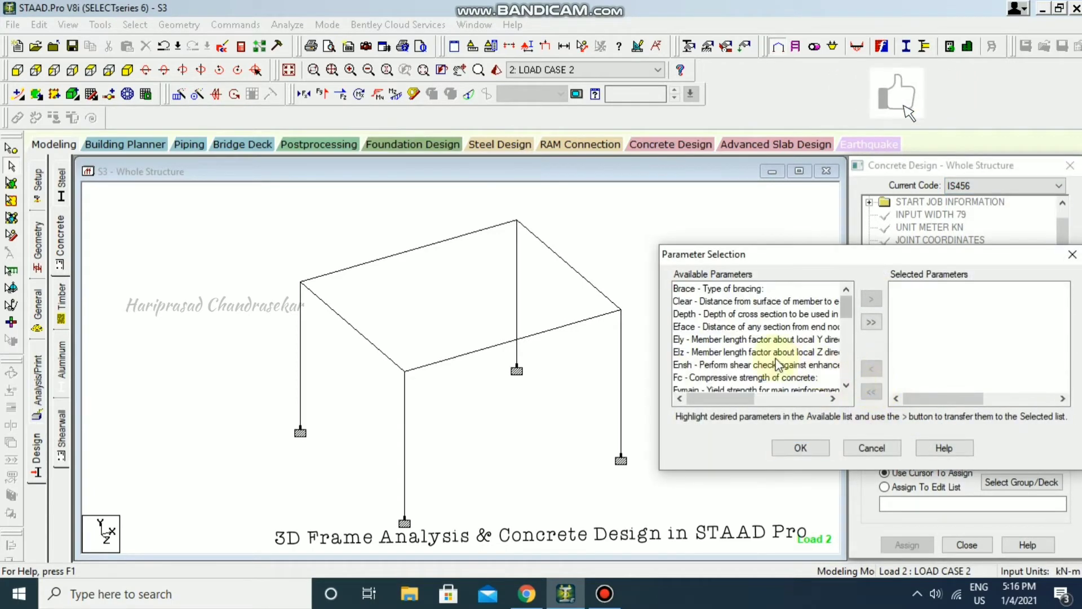
pyautogui.click(698, 377)
pyautogui.click(869, 300)
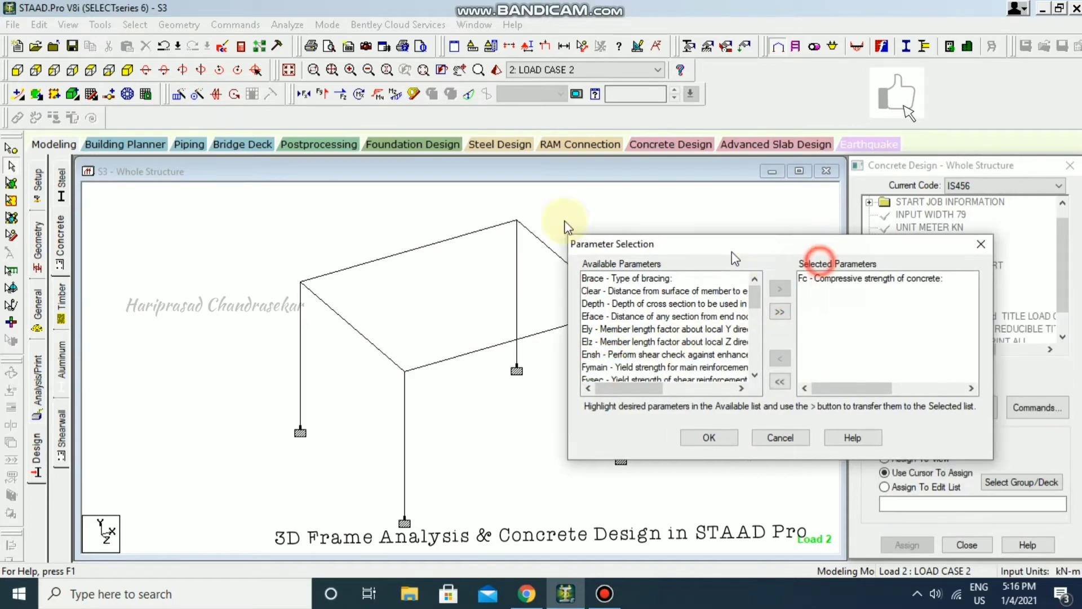
pyautogui.click(322, 313)
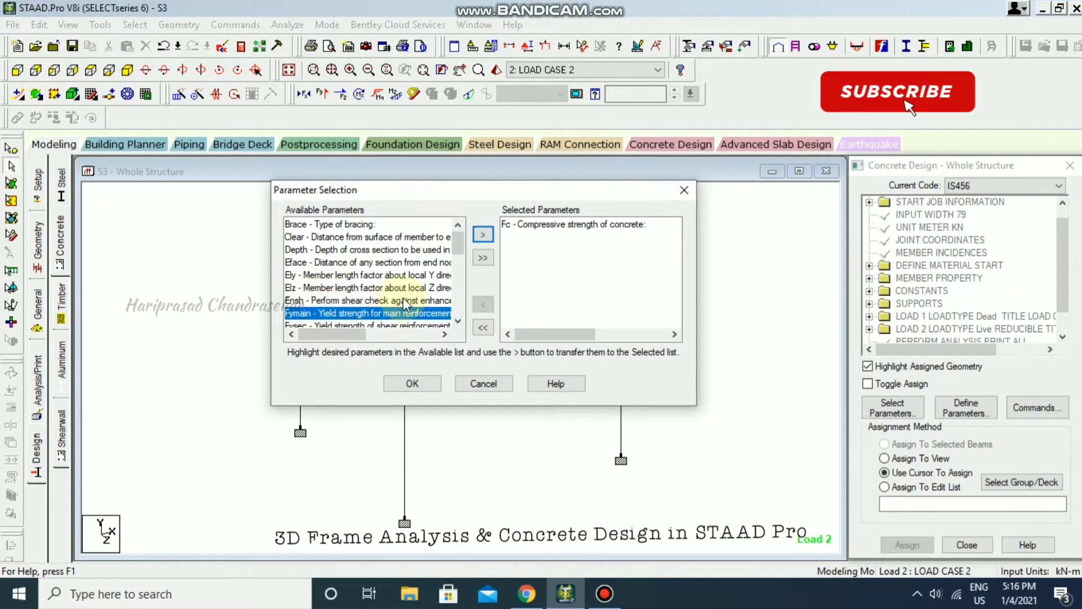
pyautogui.click(483, 236)
pyautogui.click(323, 316)
pyautogui.click(483, 236)
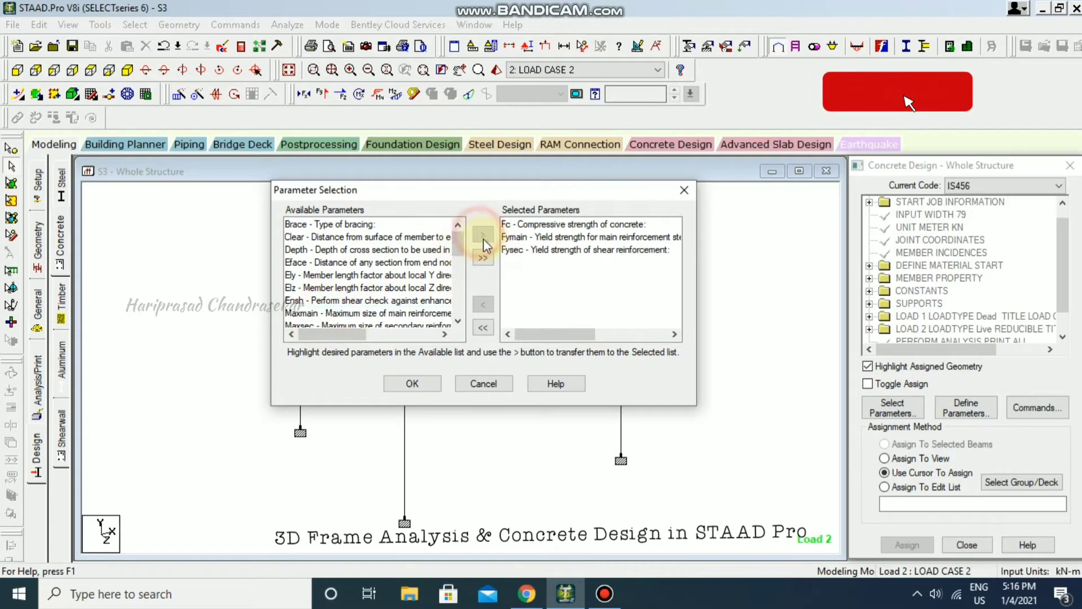
pyautogui.click(423, 381)
# - Define FC as 25000 and FYMAIN and FYSEC as 415000 in the concrete design commands
pyautogui.click(976, 407)
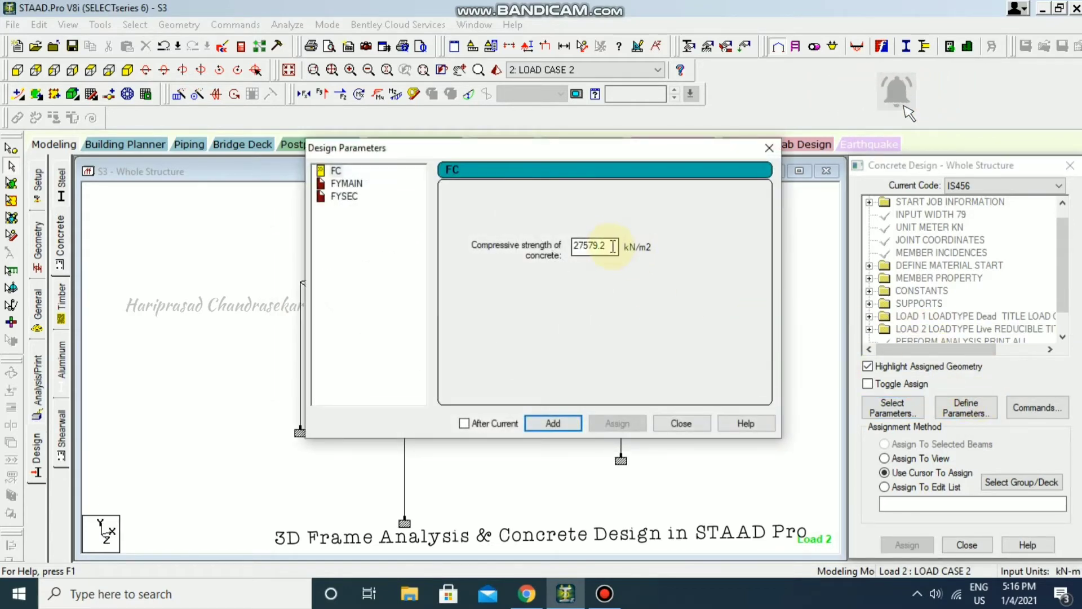
pyautogui.moveTo(613, 246); pyautogui.dragTo(552, 248)
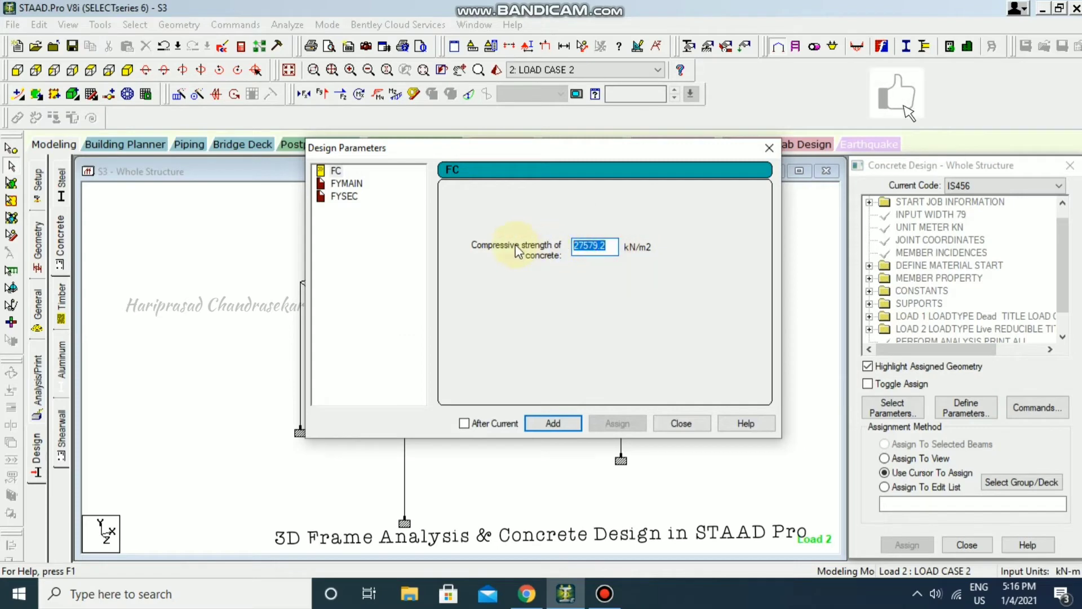
pyautogui.write('25000')
pyautogui.click(570, 421)
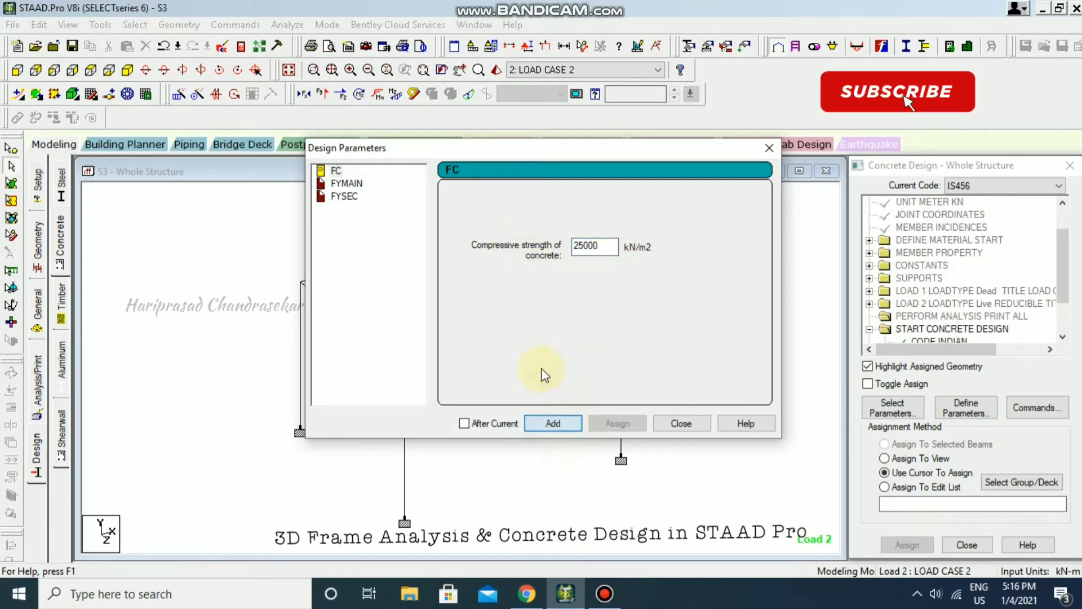
pyautogui.click(347, 184)
pyautogui.moveTo(603, 247); pyautogui.dragTo(515, 252)
pyautogui.write('415000')
pyautogui.click(567, 421)
pyautogui.click(344, 196)
pyautogui.moveTo(610, 248); pyautogui.dragTo(558, 252)
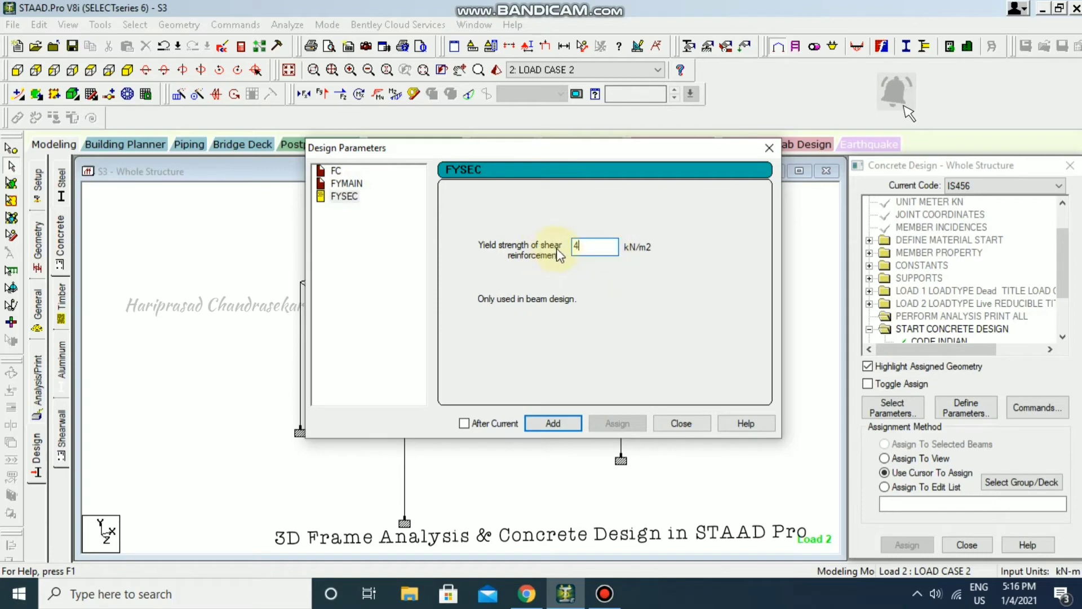
pyautogui.click(671, 426)
pyautogui.scroll(-2, 957, 309)
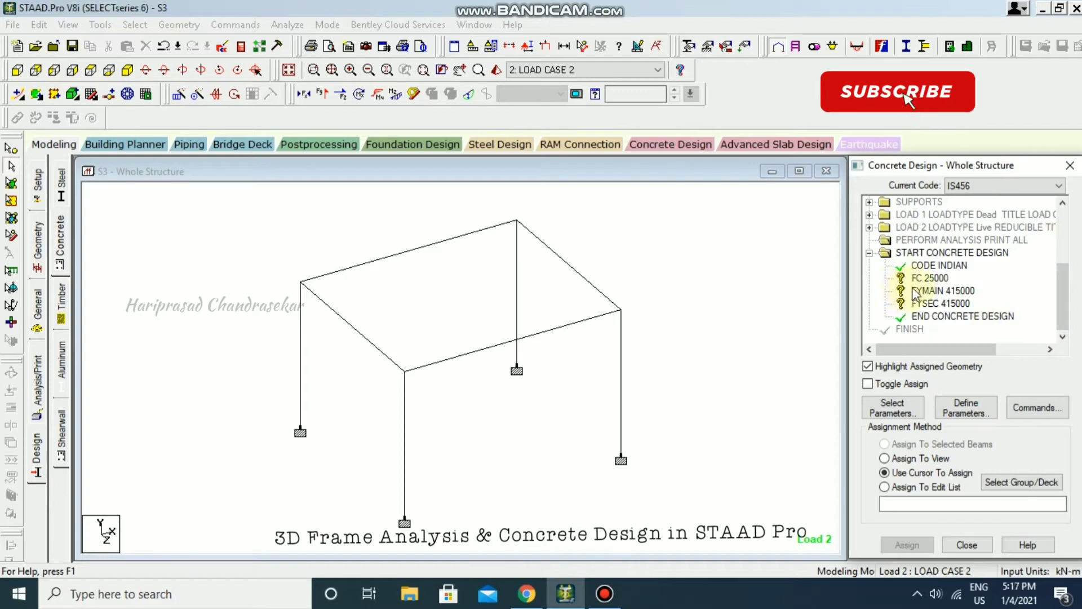
# - Assign FC 25000 and FYMAIN 415000 to every member in view
pyautogui.click(930, 278)
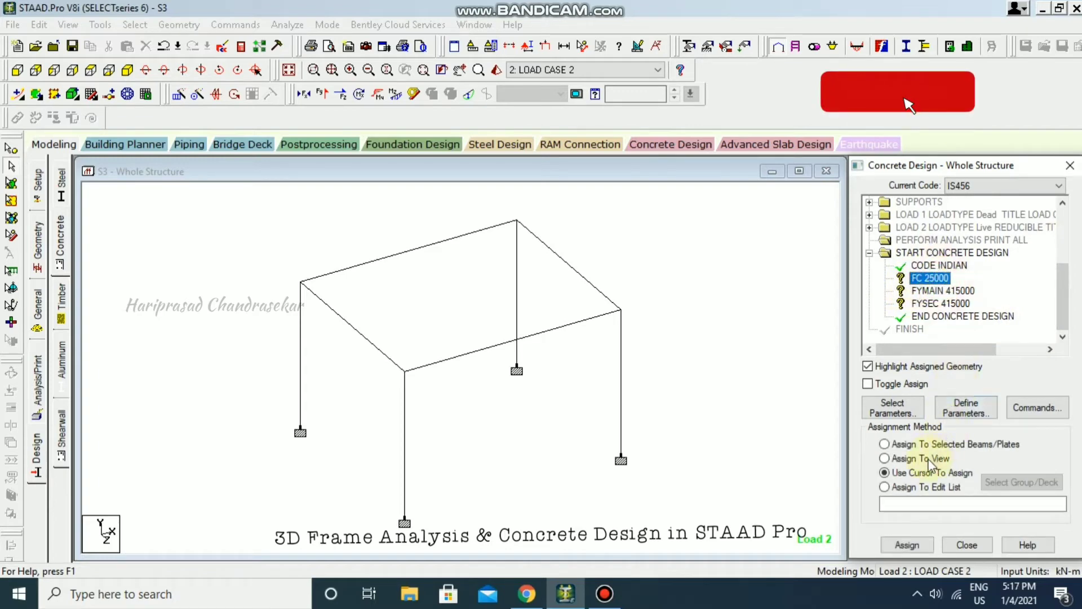
pyautogui.click(929, 459)
pyautogui.click(900, 545)
pyautogui.click(966, 398)
pyautogui.click(943, 290)
pyautogui.click(914, 471)
pyautogui.click(914, 460)
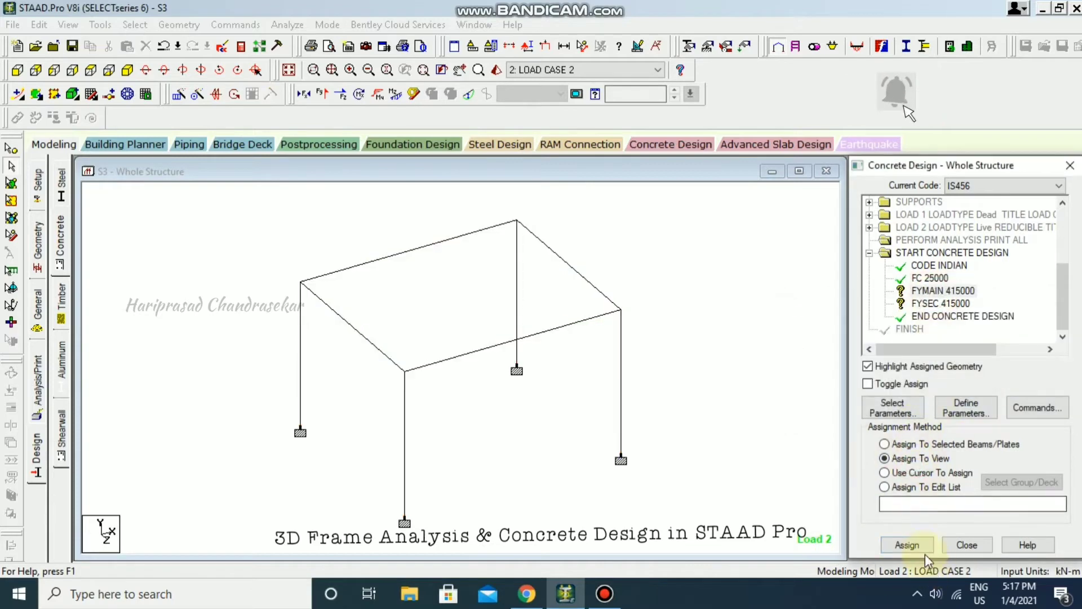
pyautogui.click(907, 544)
pyautogui.click(970, 398)
# - Assign FYSEC 415000 to the whole frame and open the Design Commands list
pyautogui.click(941, 303)
pyautogui.click(913, 472)
pyautogui.click(884, 458)
pyautogui.click(907, 544)
pyautogui.click(969, 398)
pyautogui.click(1029, 407)
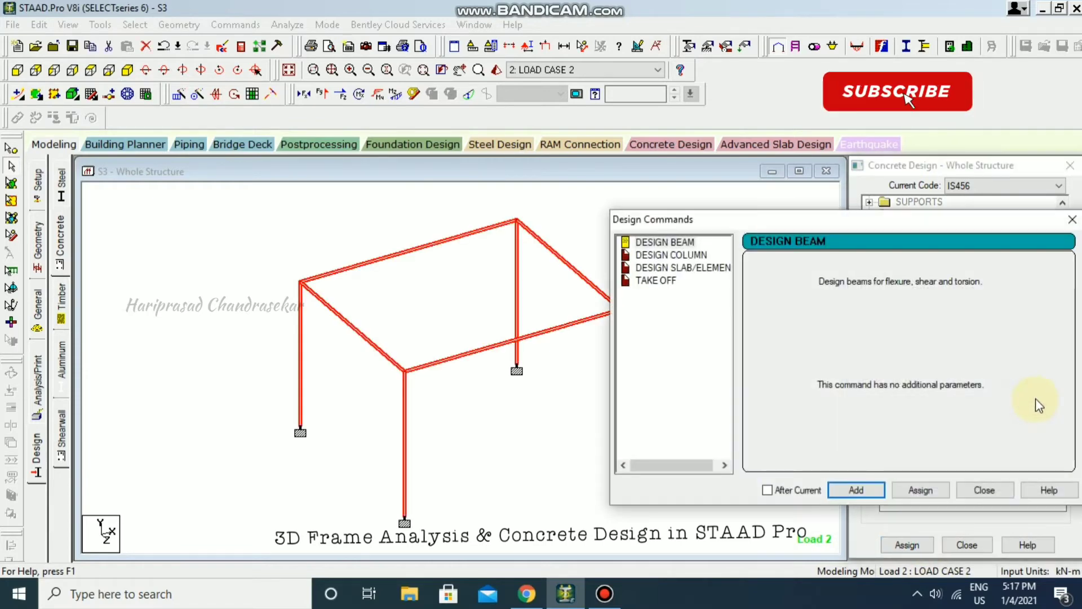
# - Add the DESIGN BEAM, DESIGN COLUMN and TAKE OFF commands to the concrete design block
pyautogui.moveTo(896, 226); pyautogui.dragTo(546, 189)
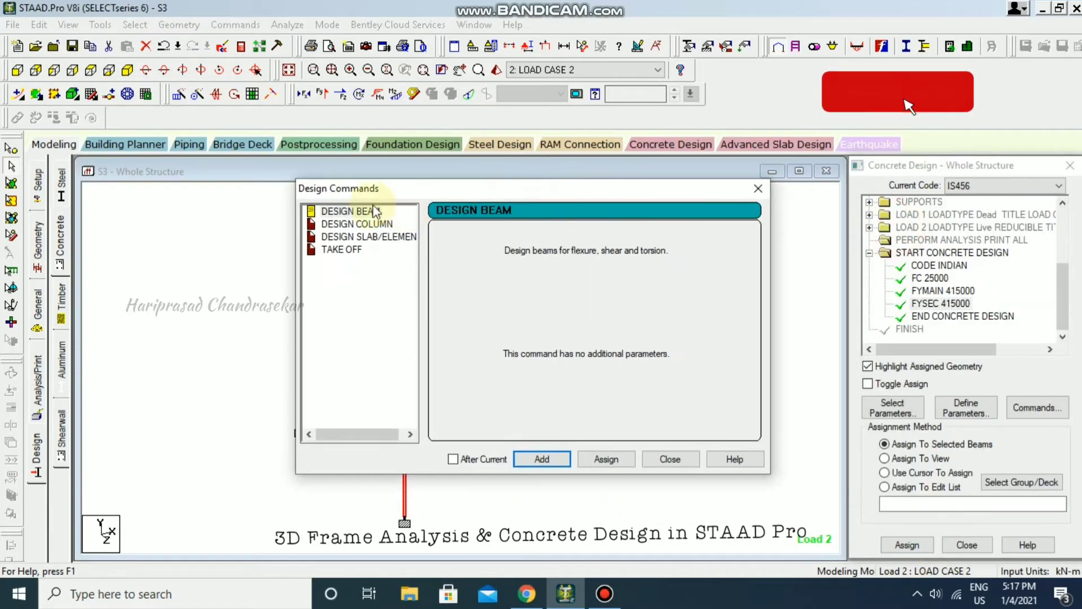
pyautogui.click(350, 211)
pyautogui.click(542, 458)
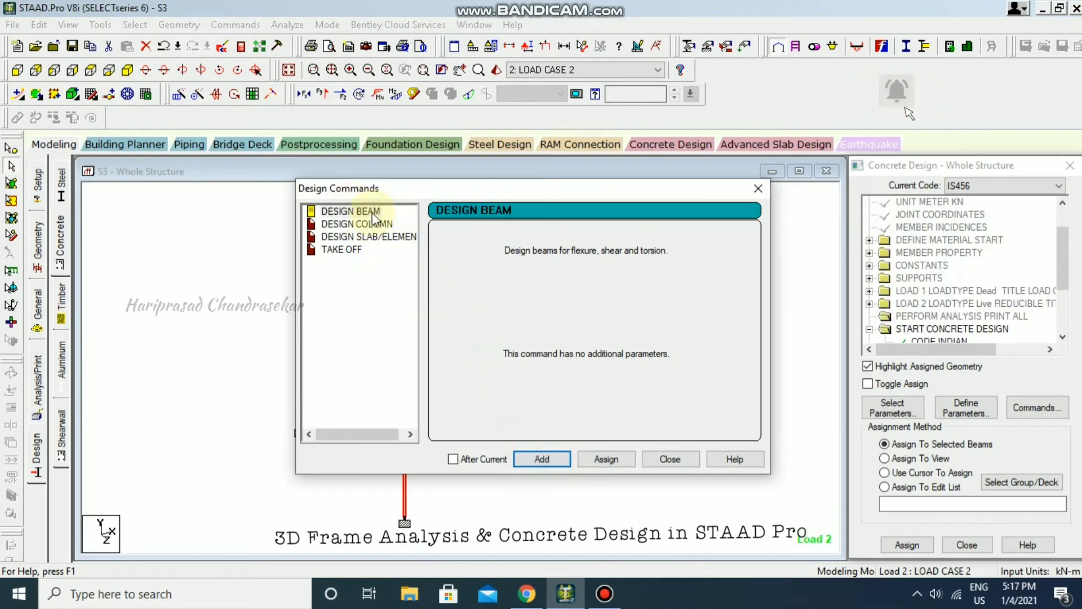
pyautogui.click(369, 224)
pyautogui.click(563, 458)
pyautogui.click(341, 250)
pyautogui.click(550, 459)
pyautogui.click(670, 459)
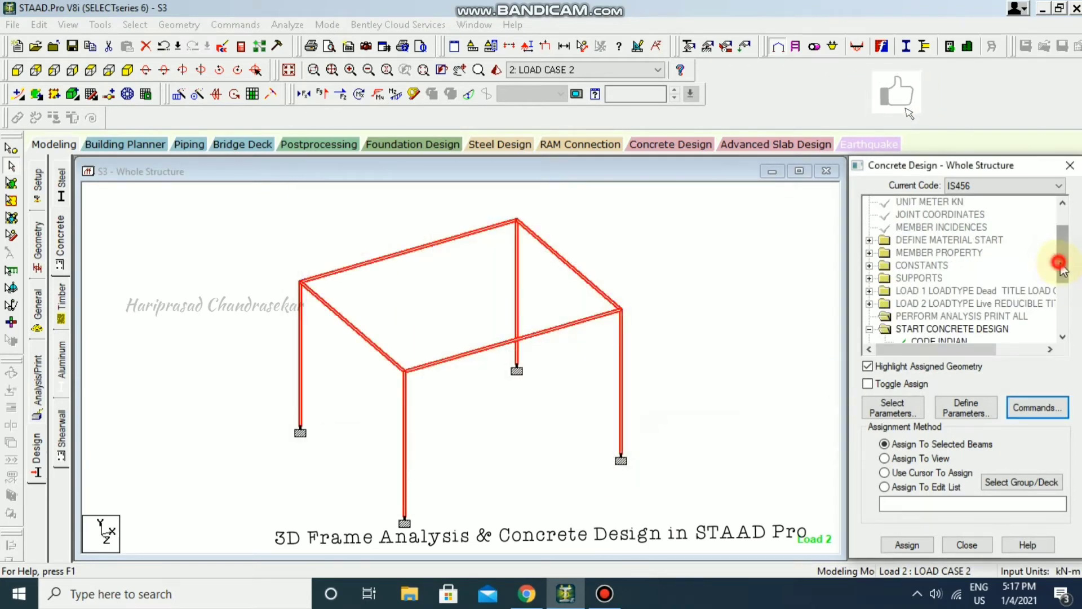
# - Assign DESIGN BEAM to the four roof beams 2, 4, 5 and 7
pyautogui.scroll(-3, 1057, 261)
pyautogui.click(935, 276)
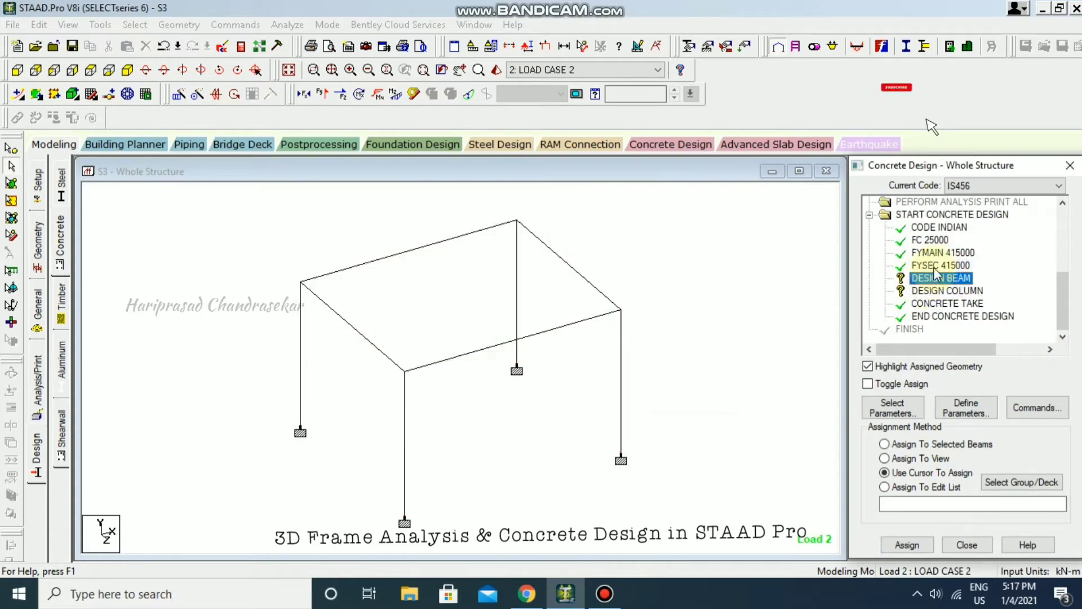
pyautogui.click(399, 251)
pyautogui.keyDown('ctrl'); pyautogui.click(352, 326); pyautogui.keyUp('ctrl')
pyautogui.keyDown('ctrl'); pyautogui.click(451, 358); pyautogui.keyUp('ctrl')
pyautogui.keyDown('ctrl'); pyautogui.click(588, 280); pyautogui.keyUp('ctrl')
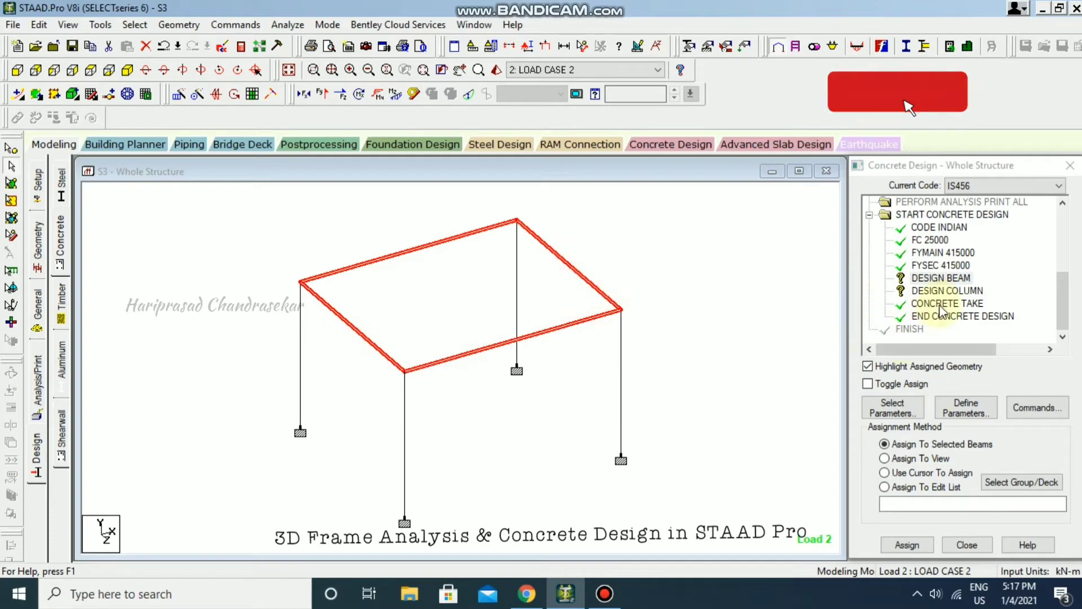
pyautogui.click(907, 545)
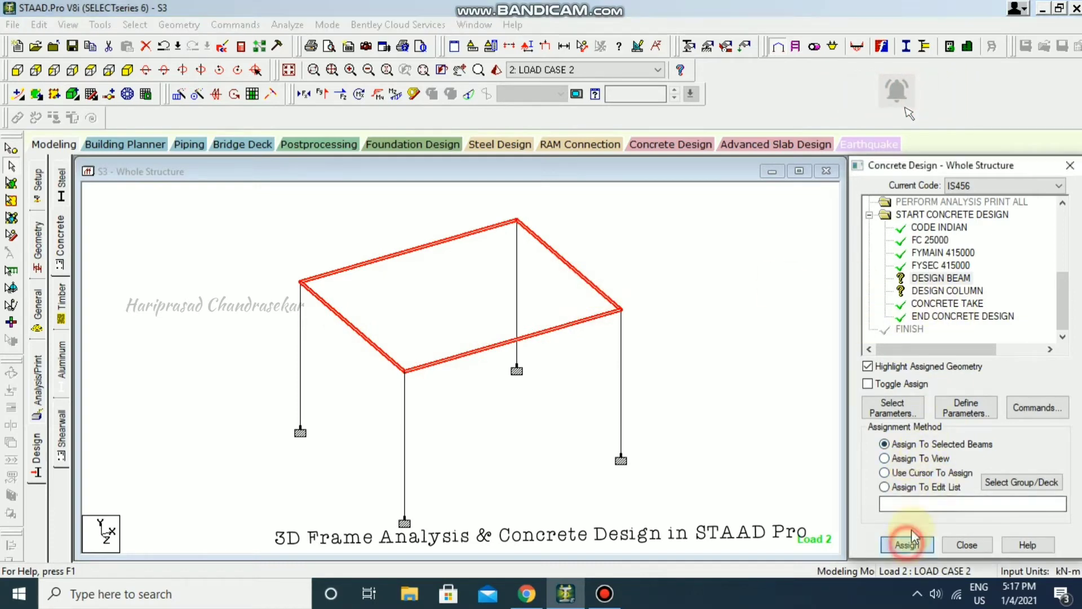
pyautogui.click(899, 402)
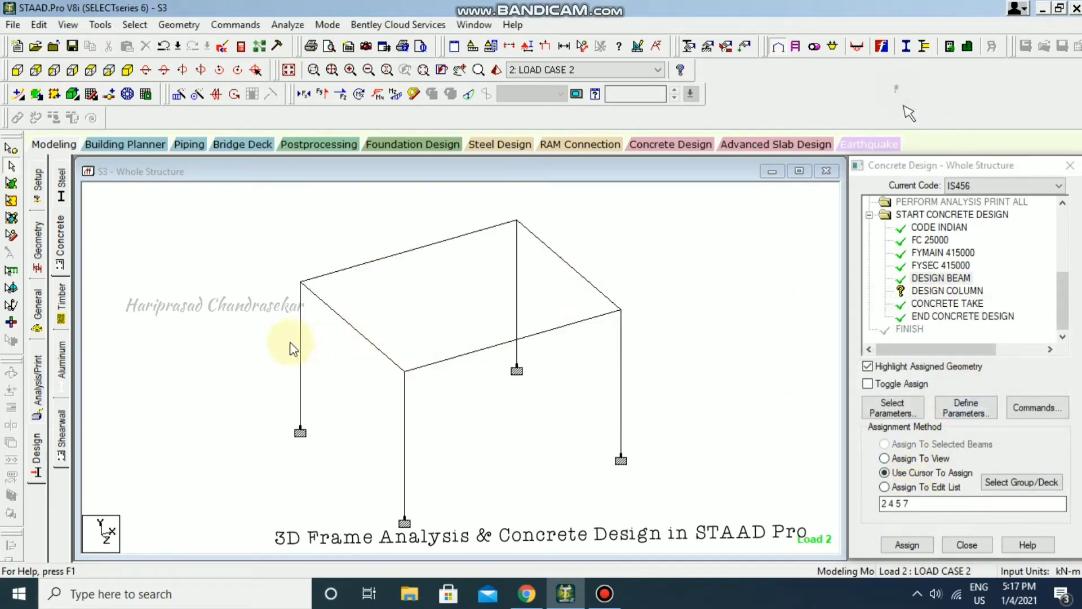
# - Assign DESIGN COLUMN to the four columns 1, 3, 6 and 8
pyautogui.click(948, 290)
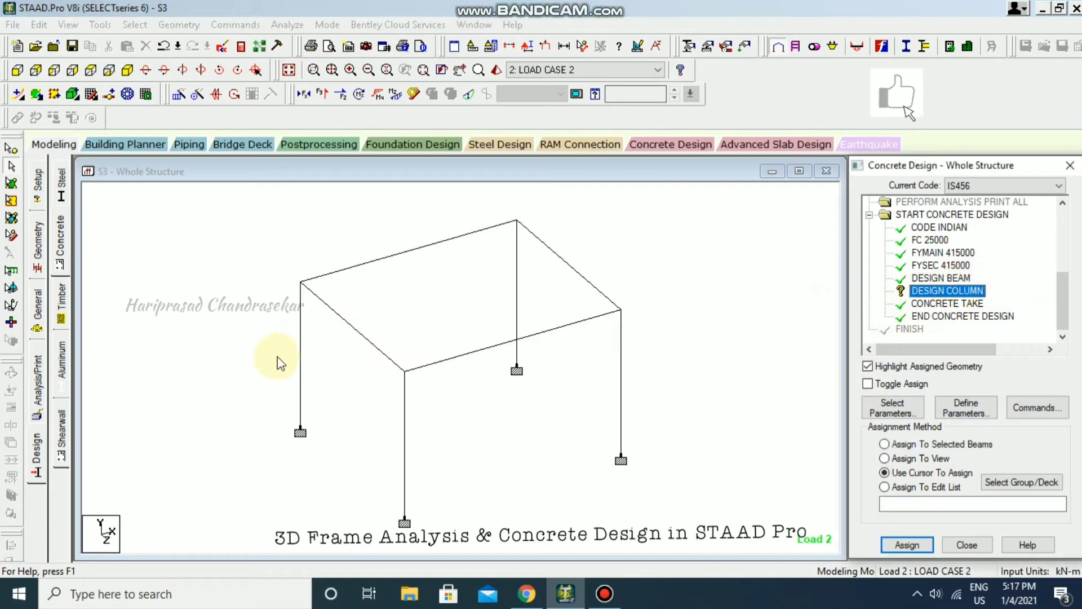
pyautogui.click(301, 356)
pyautogui.click(405, 415)
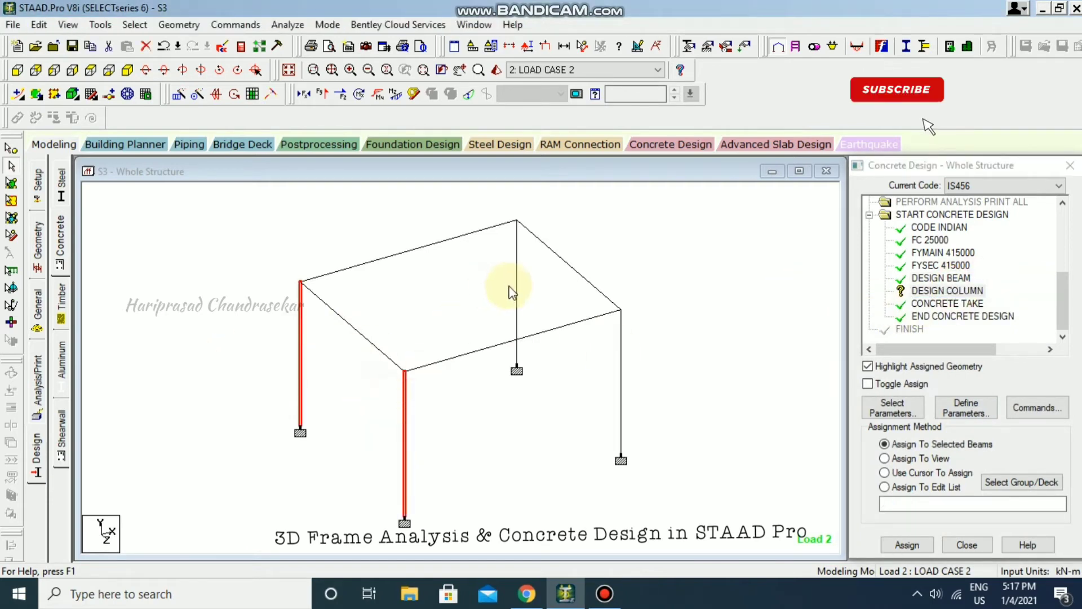
pyautogui.click(518, 294)
pyautogui.click(622, 382)
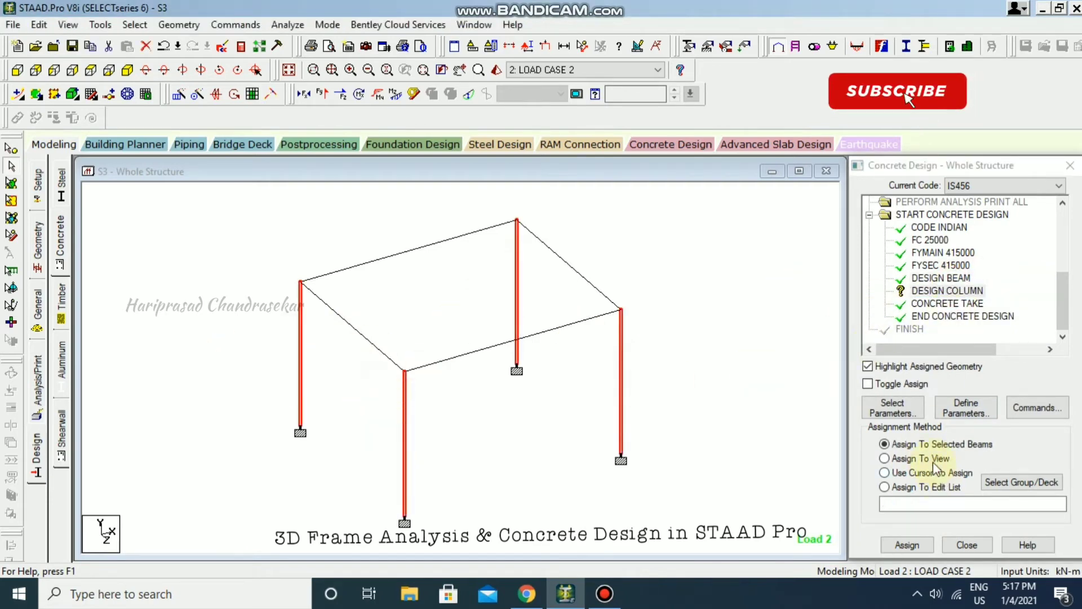
pyautogui.click(925, 545)
pyautogui.click(964, 401)
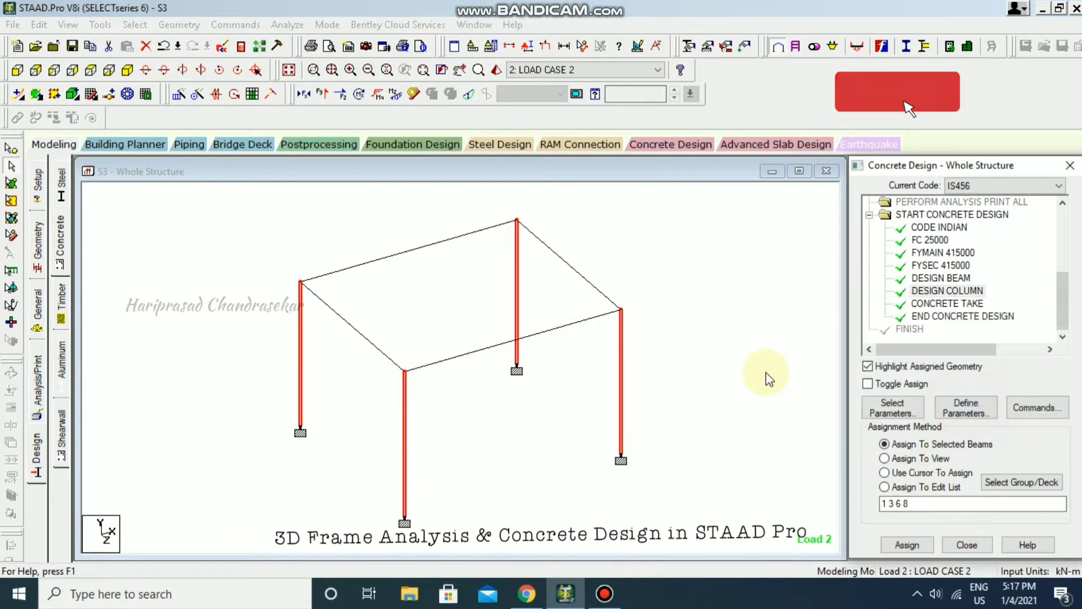
pyautogui.click(32, 480)
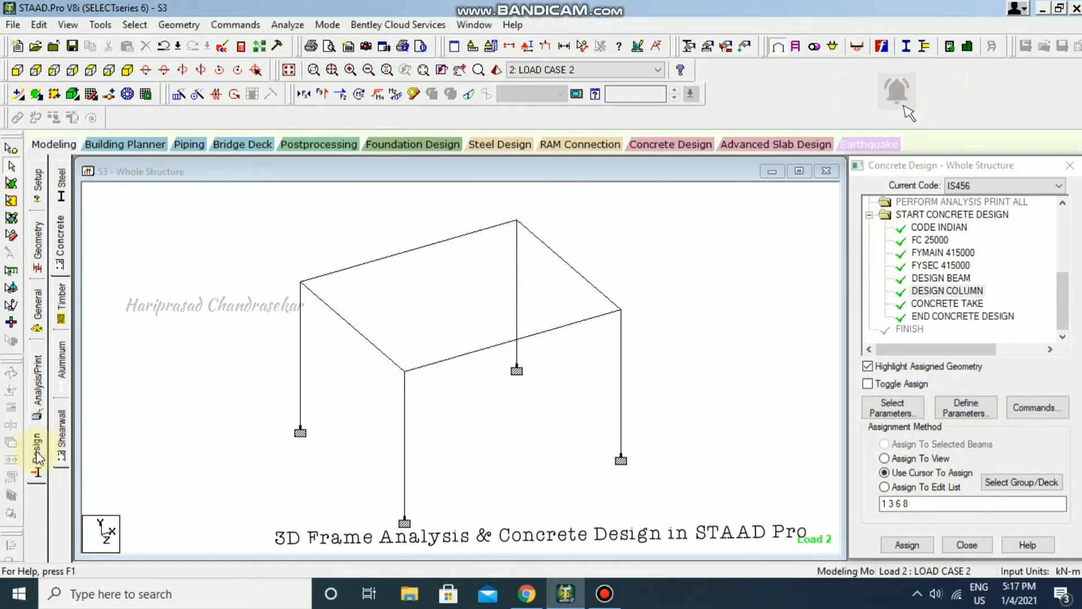
# - Save the model, run the analysis and design, and open the S3.anl output file
pyautogui.click(287, 24)
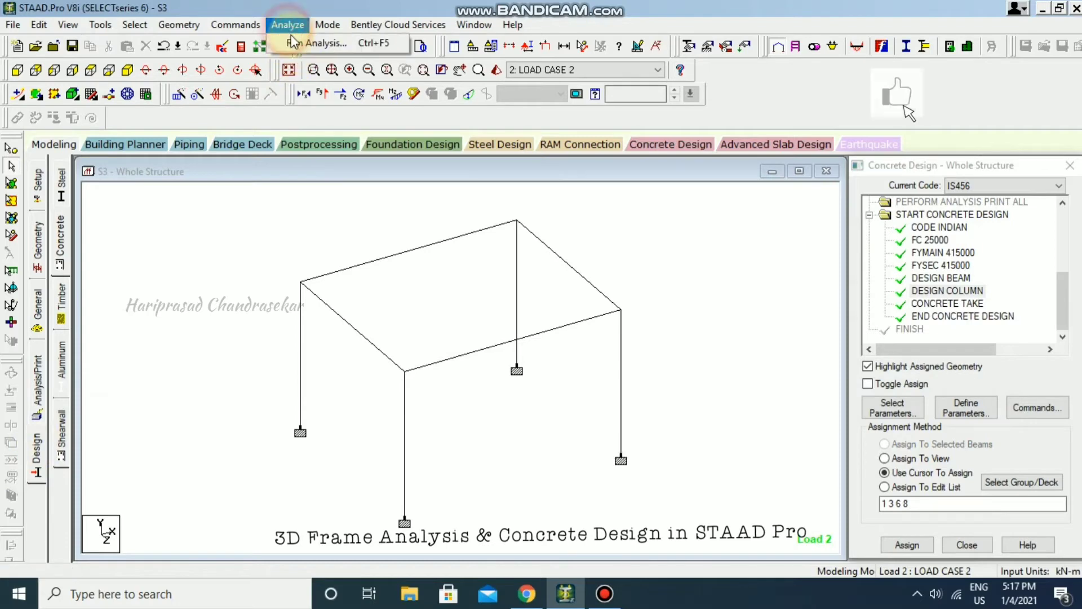
pyautogui.click(293, 43)
pyautogui.click(449, 328)
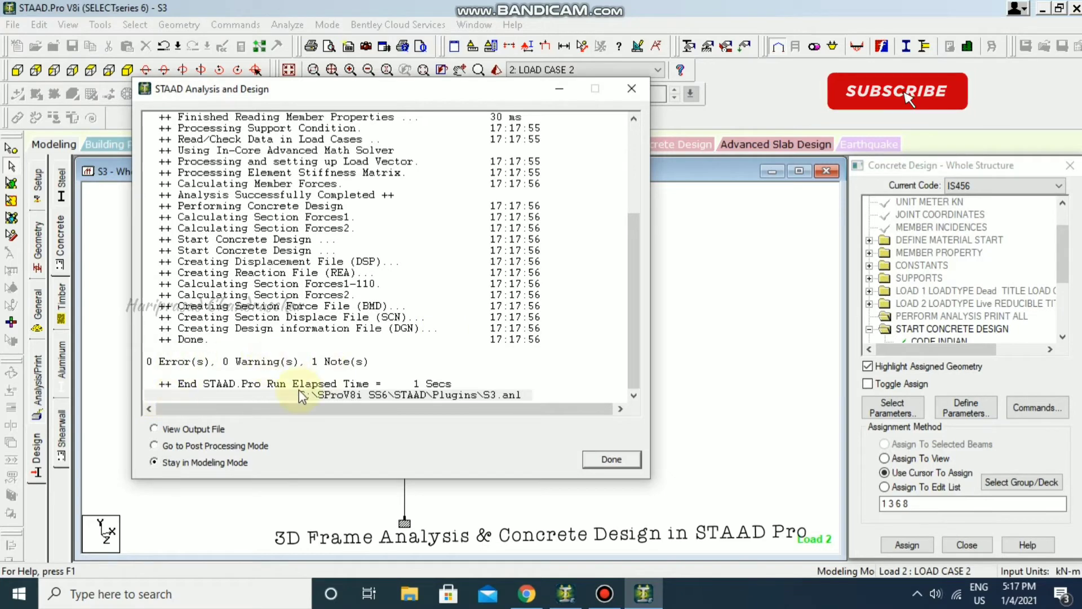
pyautogui.click(183, 432)
pyautogui.click(614, 458)
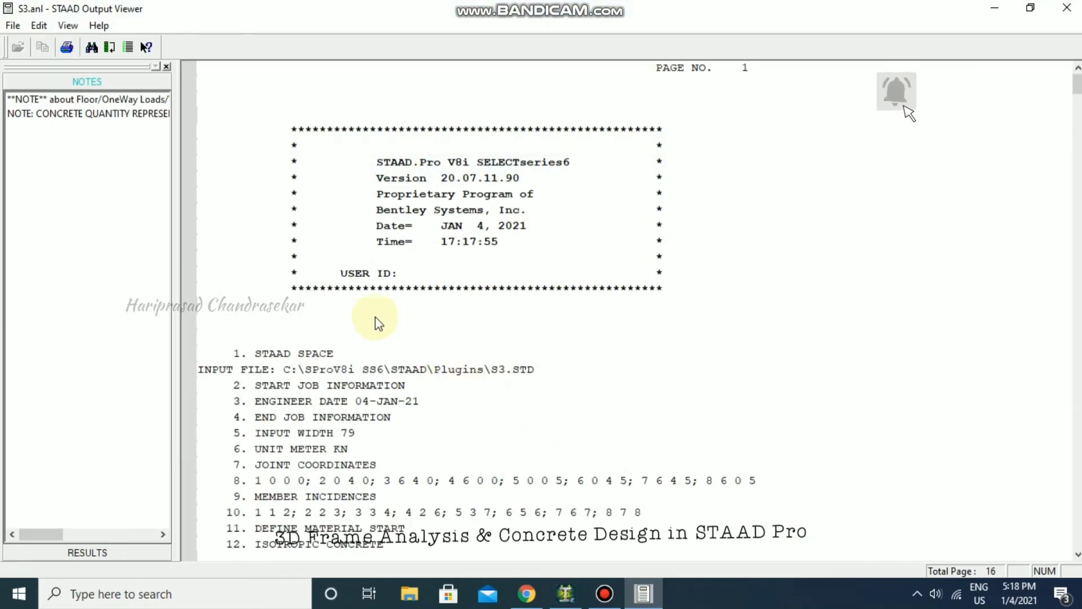
# - Review the concrete quantity note and the beam concrete design results in S3.anl
pyautogui.click(97, 114)
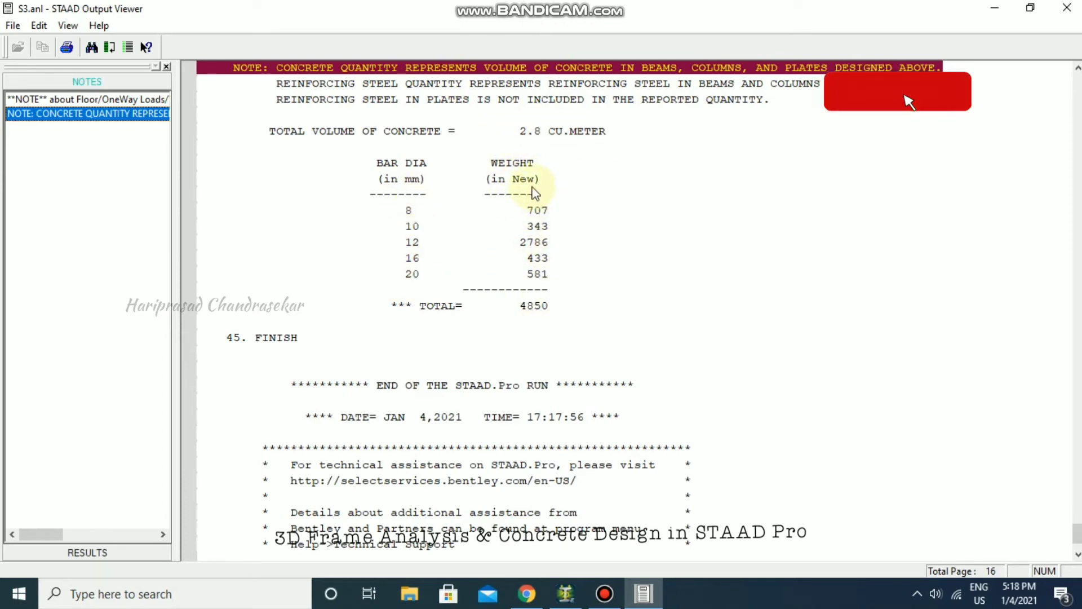
pyautogui.scroll(-2, 521, 197)
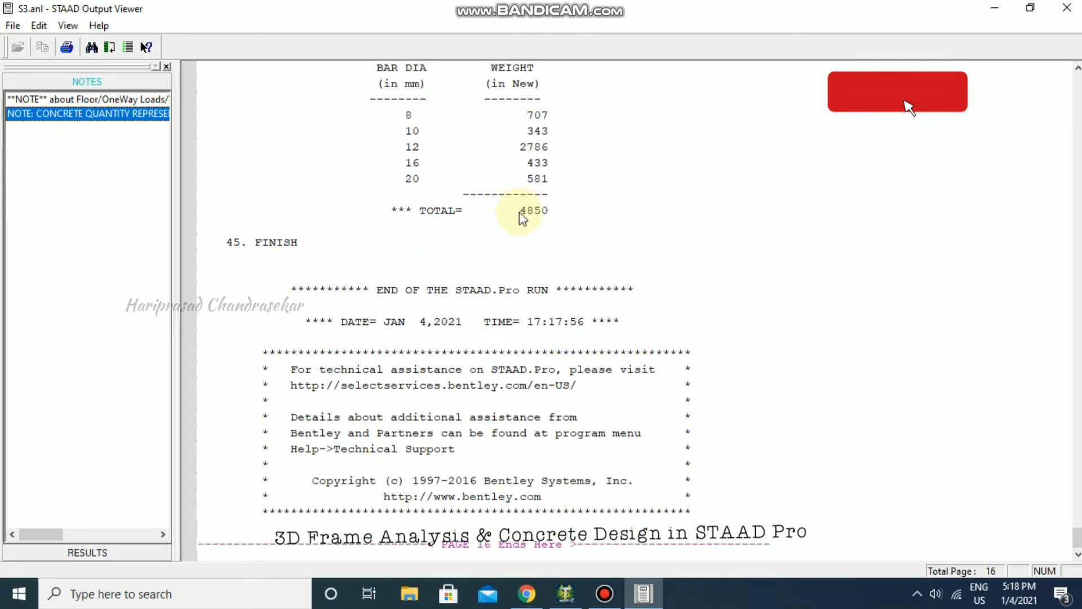
pyautogui.click(138, 557)
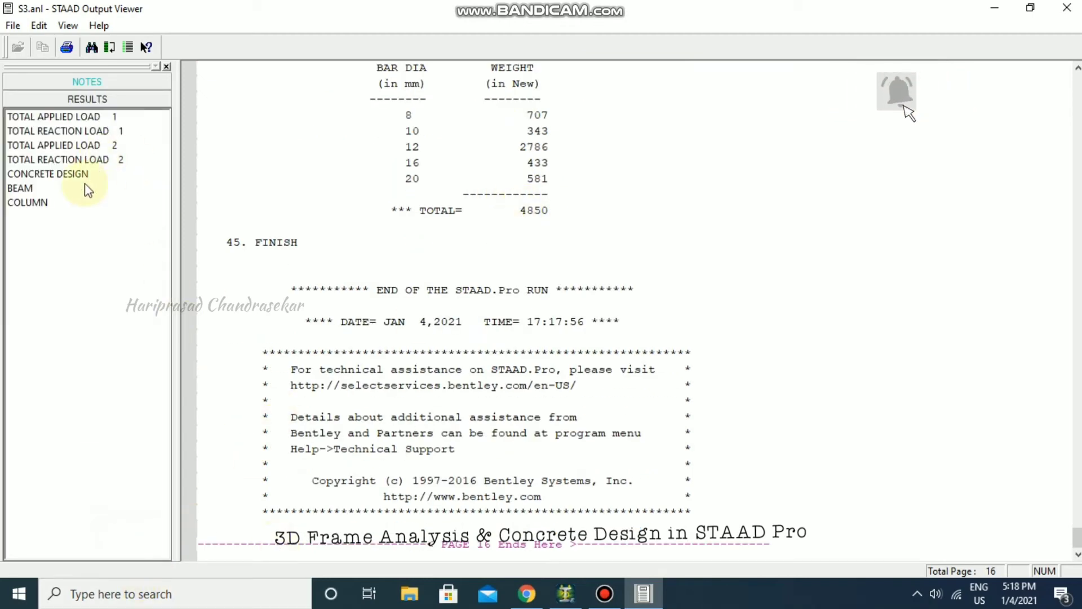
pyautogui.click(48, 177)
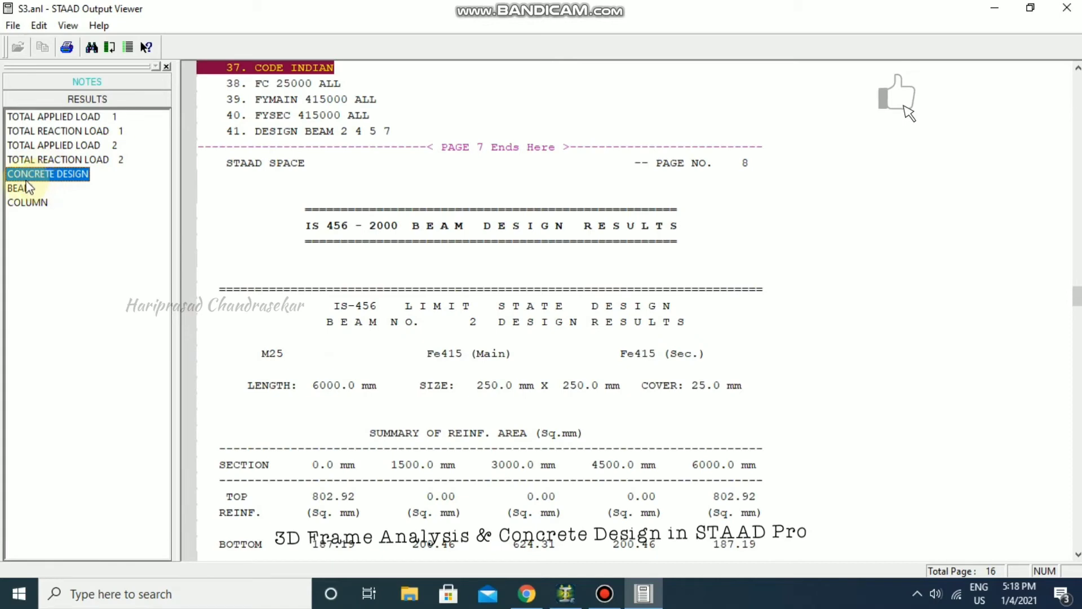
pyautogui.click(20, 188)
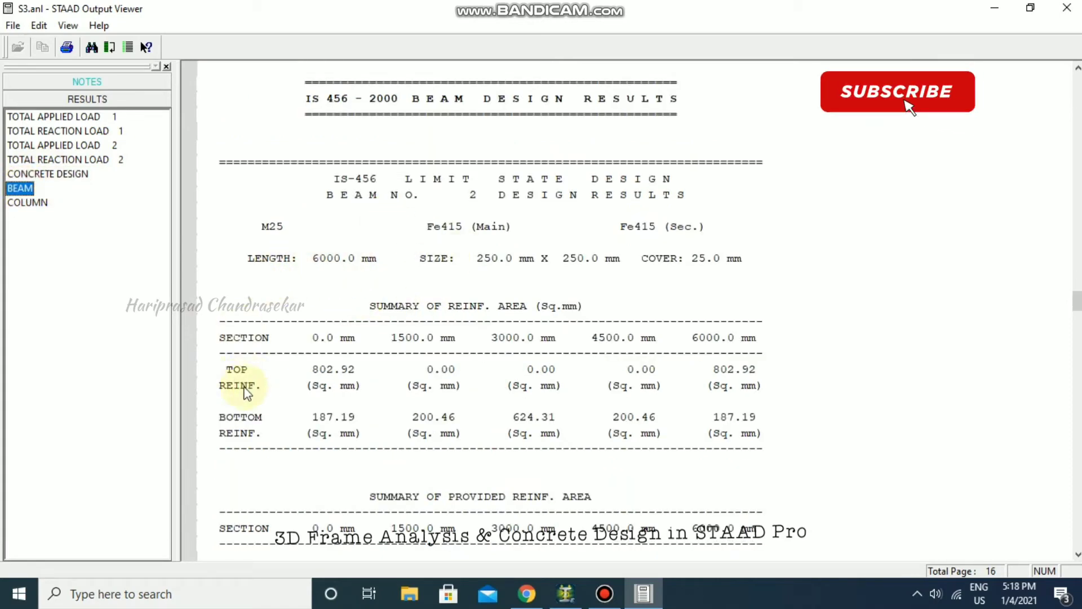
pyautogui.scroll(-5, 265, 513)
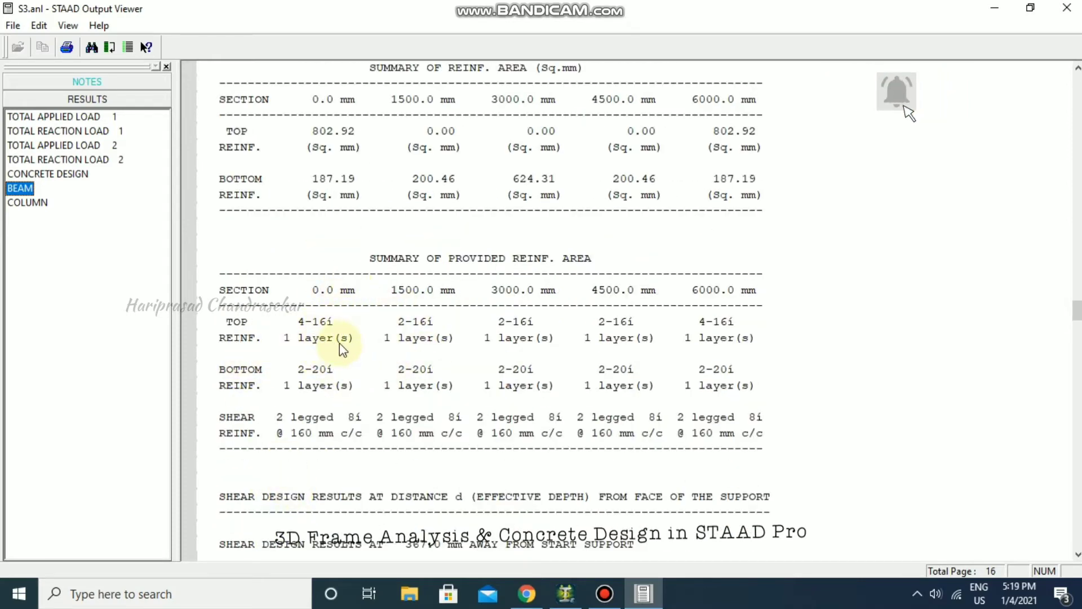
pyautogui.scroll(-4, 341, 364)
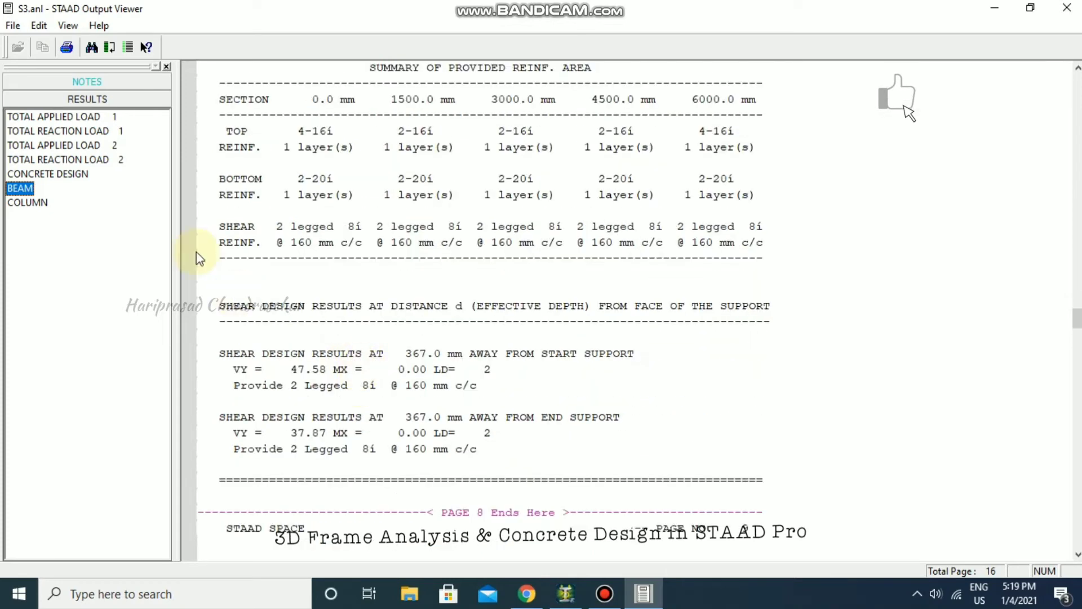
# - Review the column design results (20 × 12 mm bars, 8 mm ties) and close the viewer
pyautogui.click(46, 202)
pyautogui.scroll(-2, 325, 309)
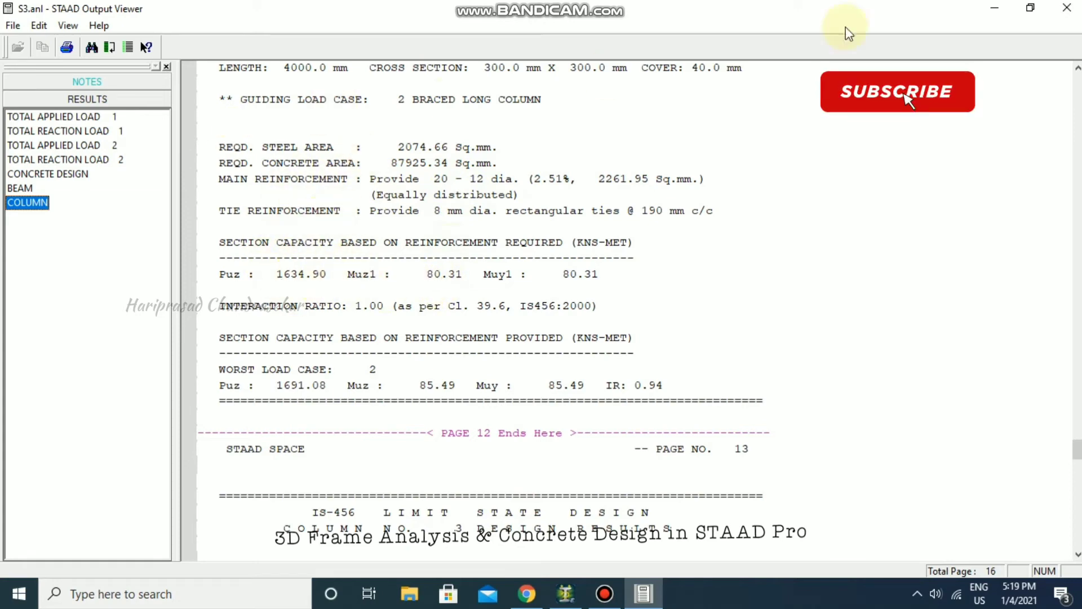
pyautogui.click(1067, 7)
# - Open beam 2's member details on its Concrete Design page
pyautogui.click(604, 597)
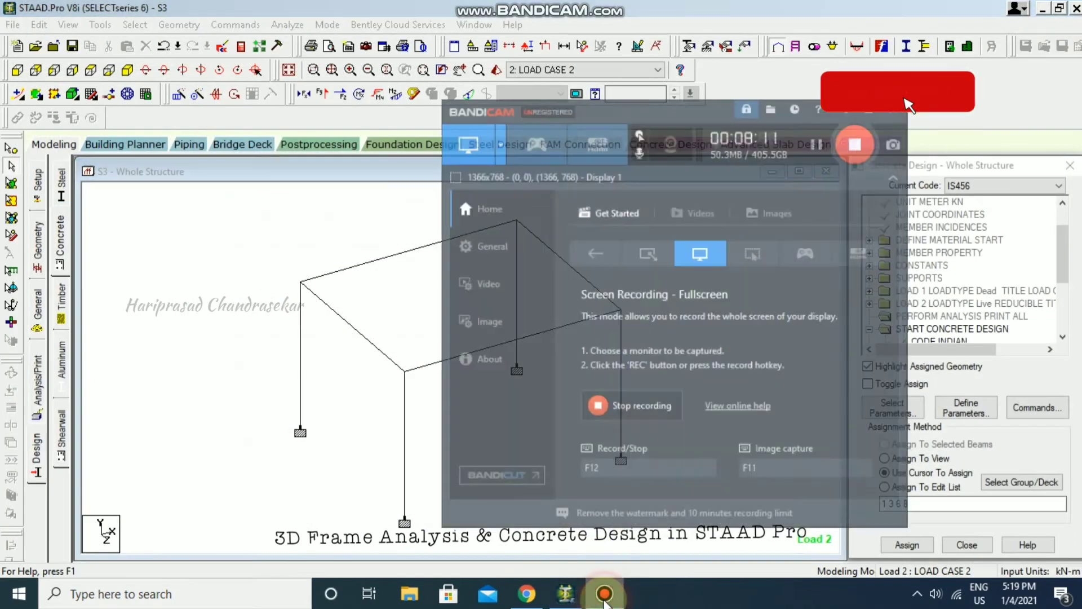
pyautogui.click(604, 598)
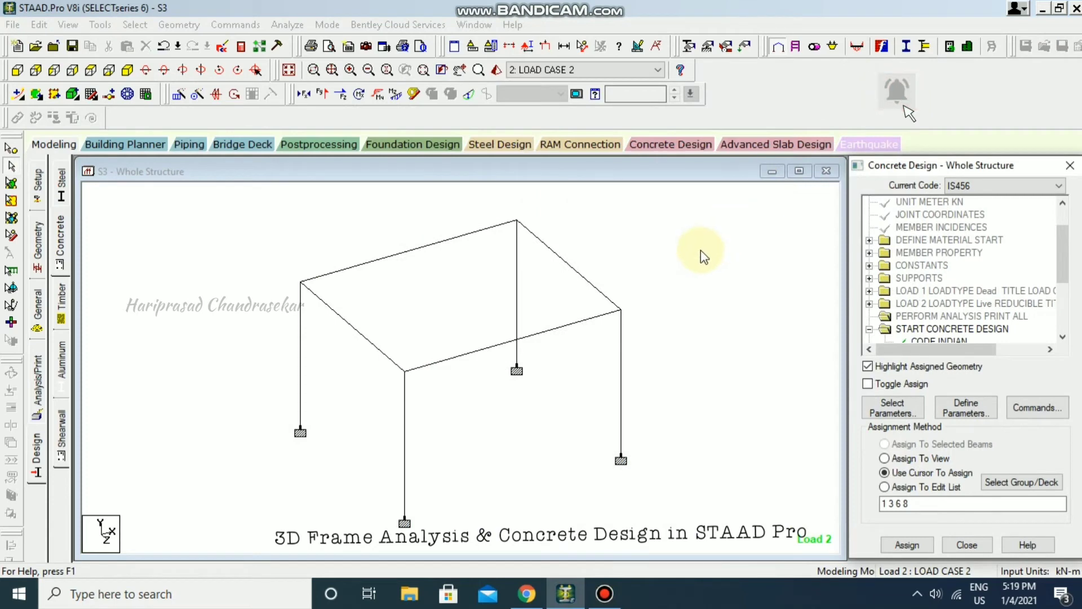
pyautogui.click(473, 237)
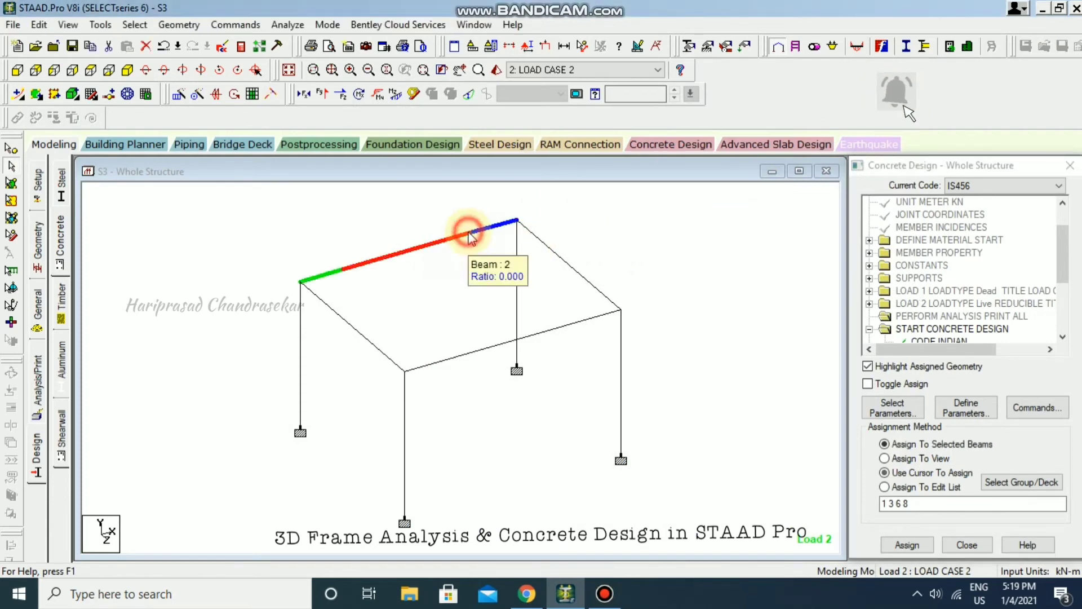
pyautogui.doubleClick(473, 237)
pyautogui.click(629, 137)
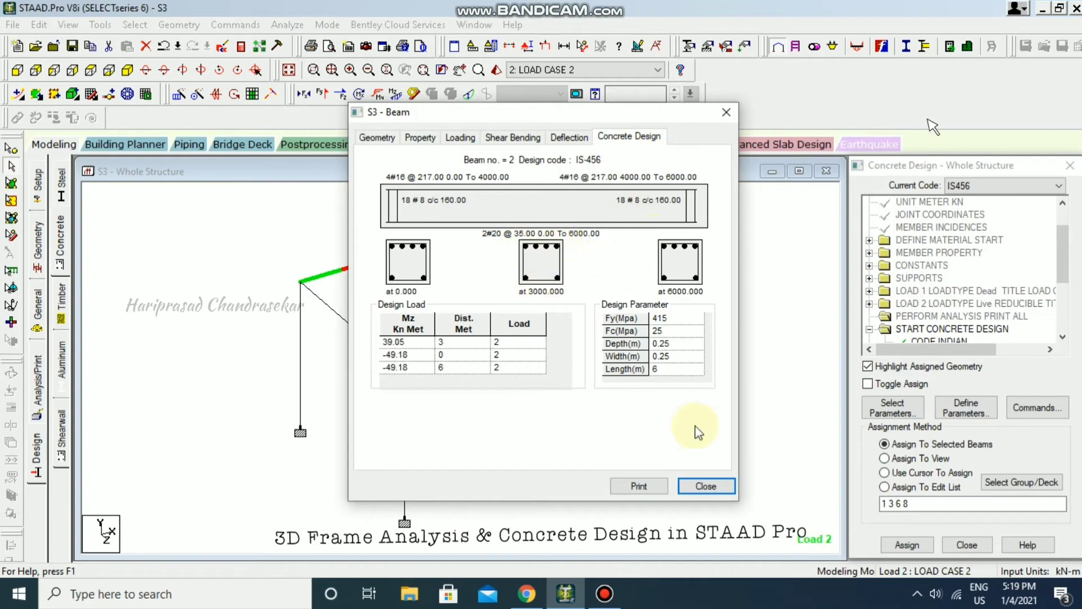
# - Print beam 2's IS-456 design report to Microsoft Print to PDF and save it
pyautogui.click(640, 486)
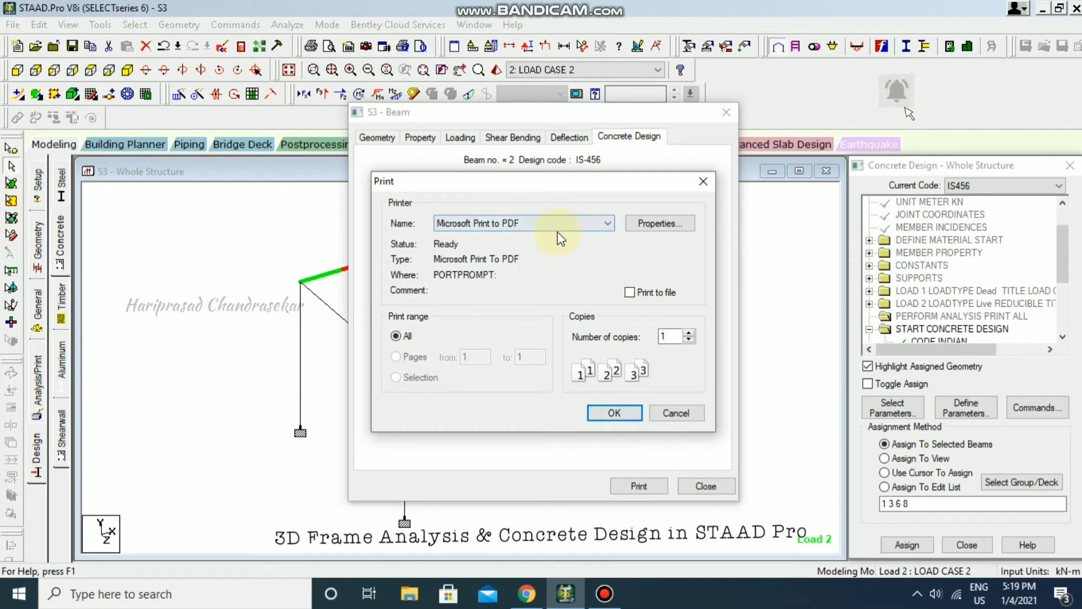
pyautogui.click(694, 413)
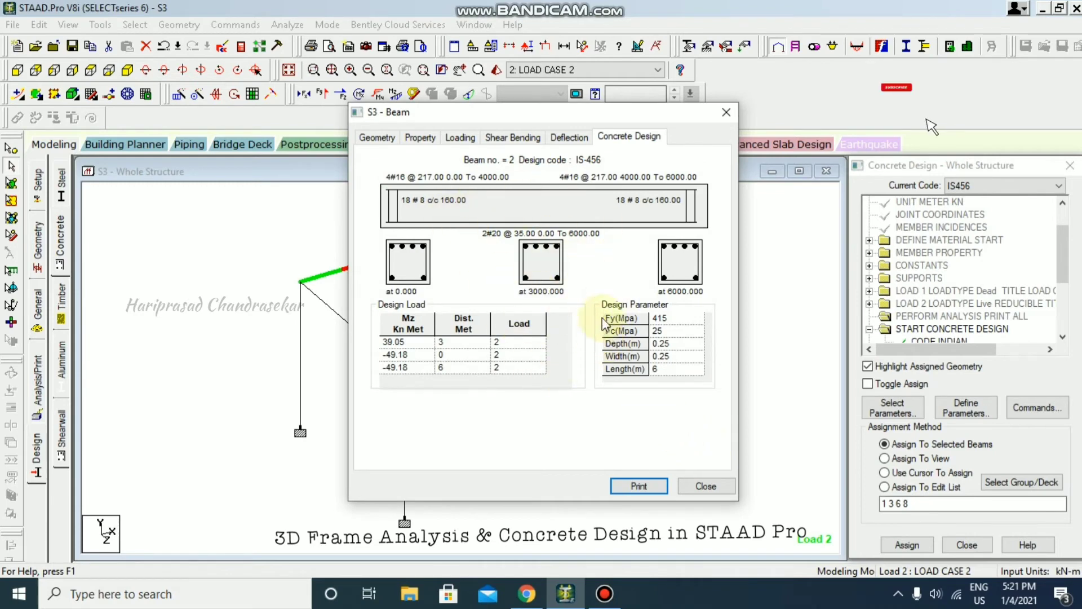
pyautogui.click(637, 486)
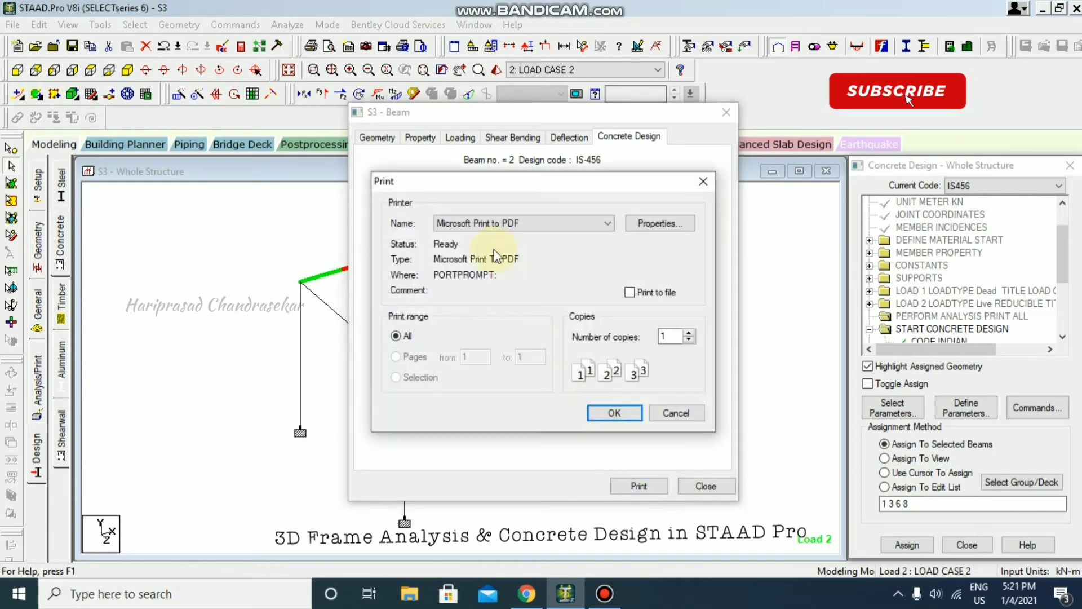
pyautogui.click(619, 412)
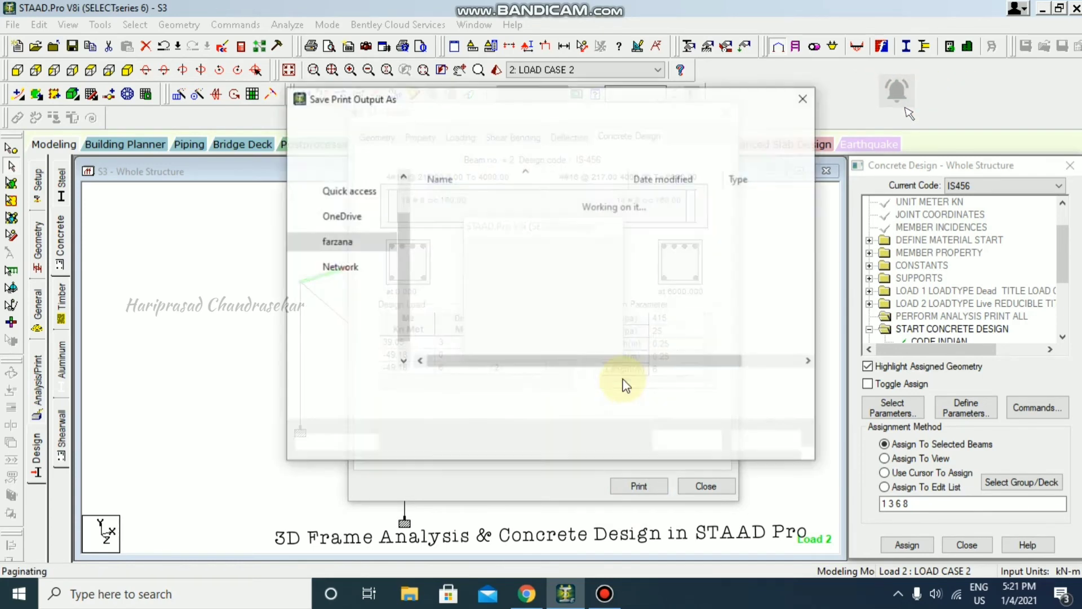
pyautogui.click(664, 430)
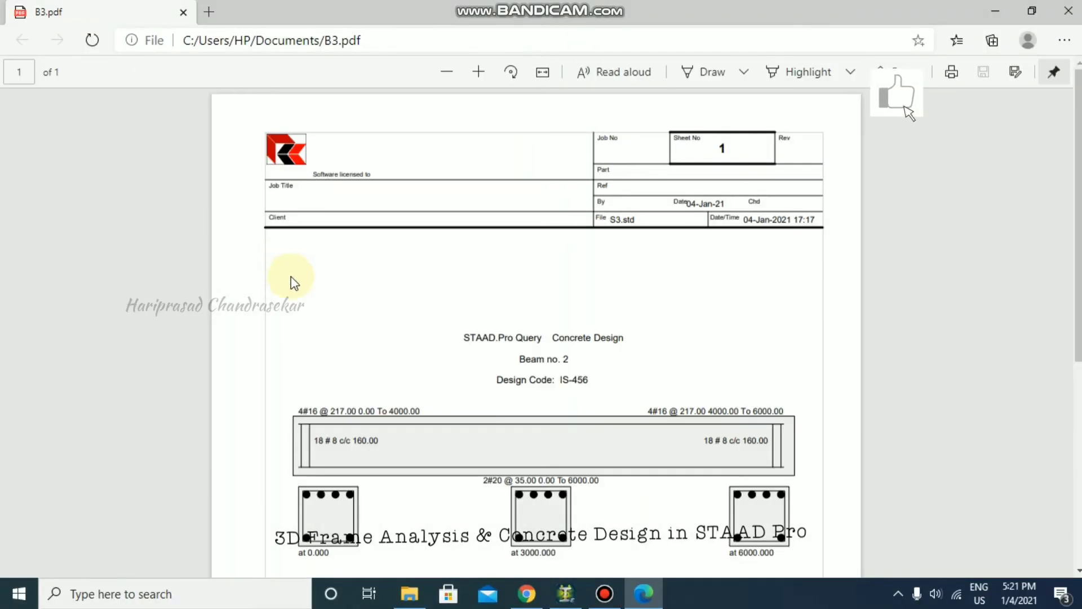
# - Look over beam 2's design sheet in B3.pdf, then close the Beam dialog and clear the highlight
pyautogui.scroll(-5, 325, 289)
pyautogui.scroll(5, 330, 274)
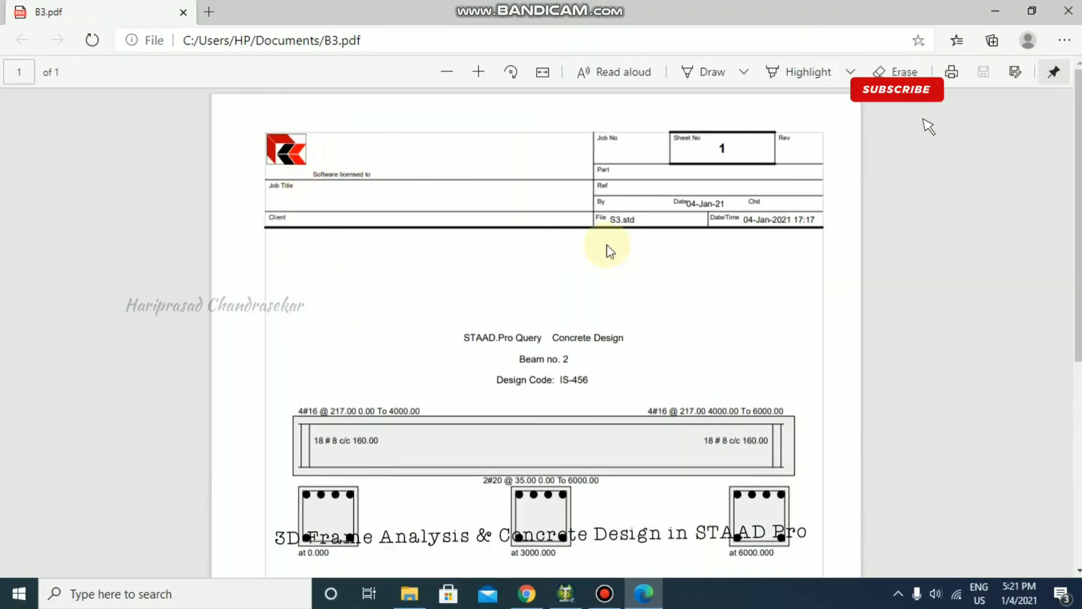
pyautogui.scroll(-5, 365, 214)
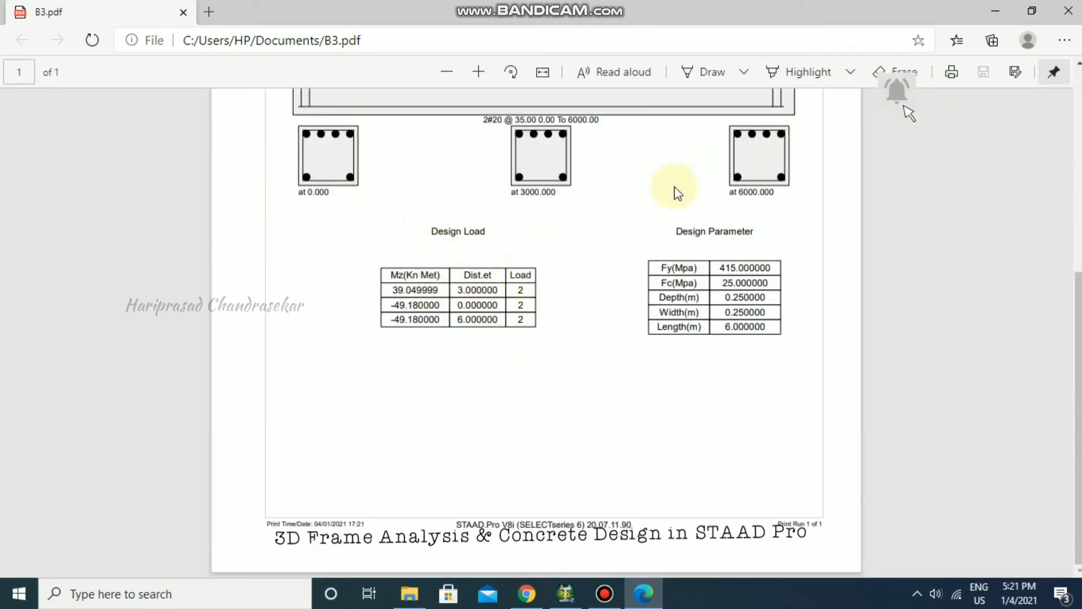
pyautogui.scroll(5, 817, 192)
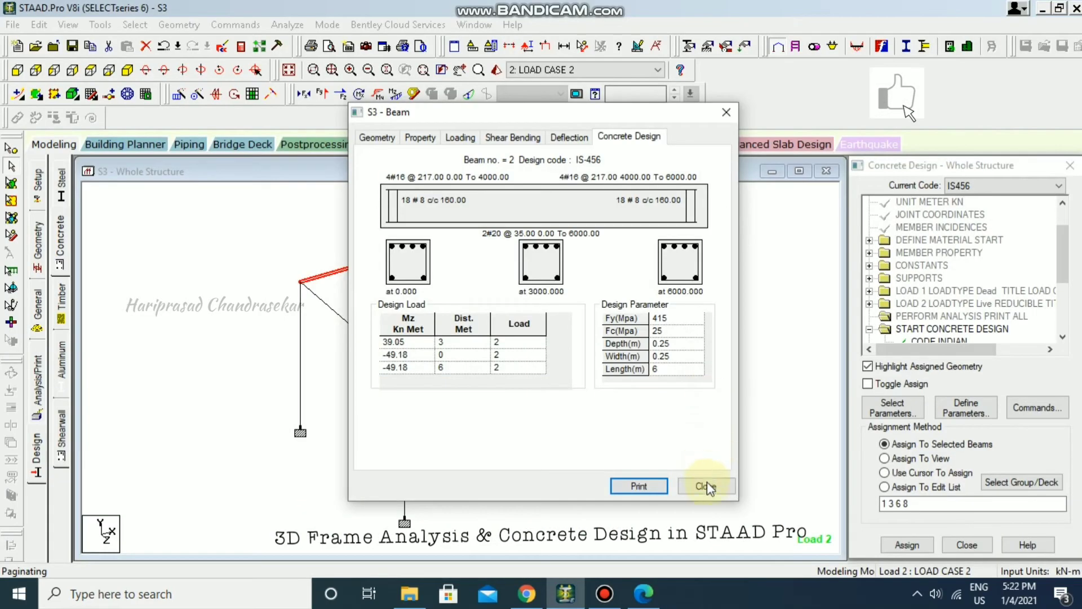
pyautogui.click(704, 485)
pyautogui.click(609, 209)
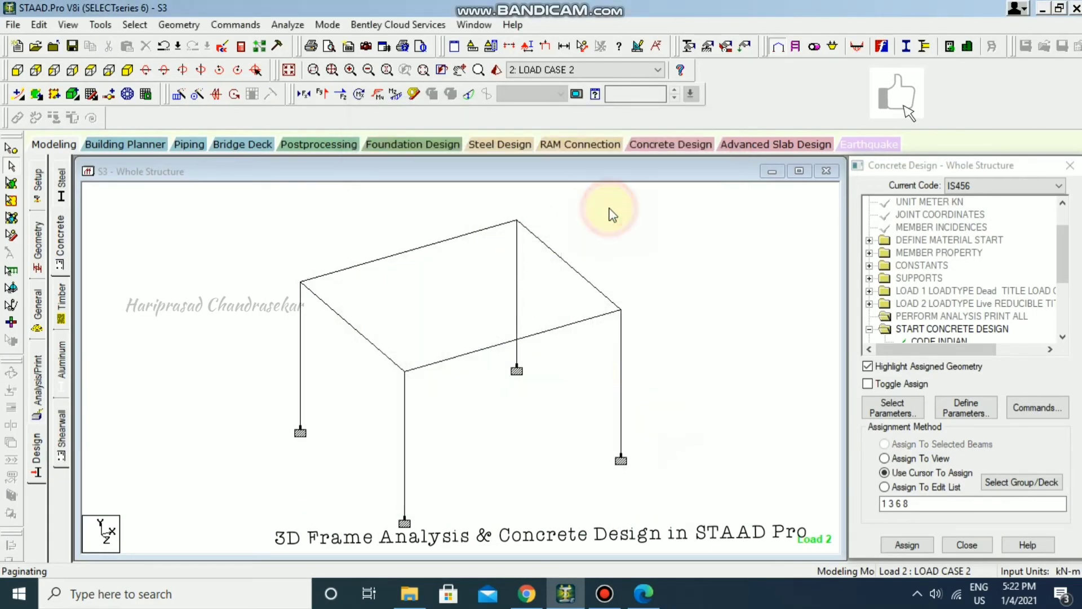
# - Enter postprocessing for both load cases, show support reactions and move one reaction label up
pyautogui.click(339, 144)
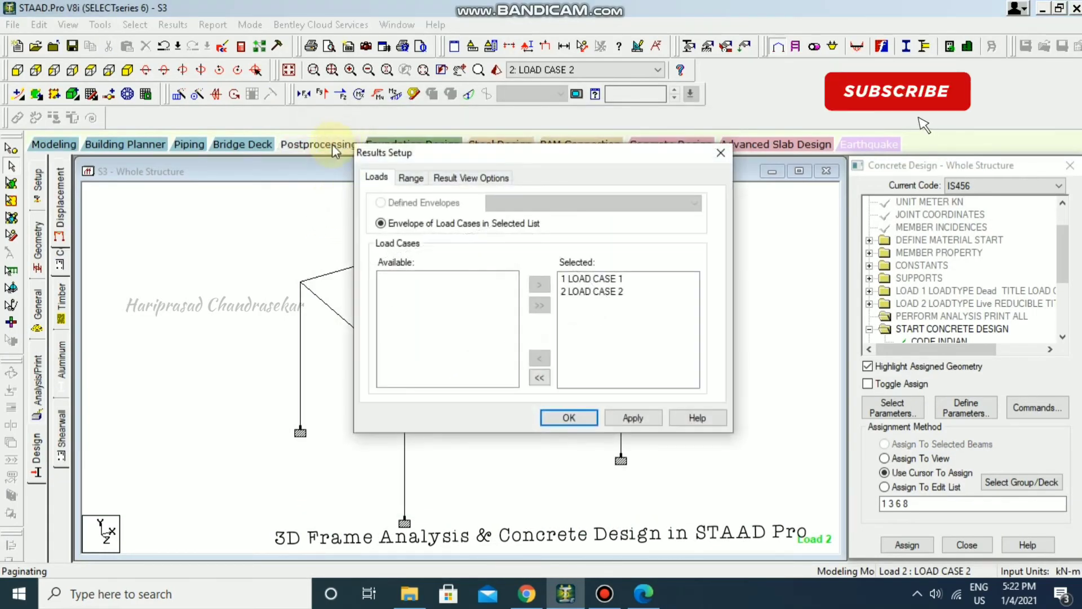
pyautogui.click(569, 418)
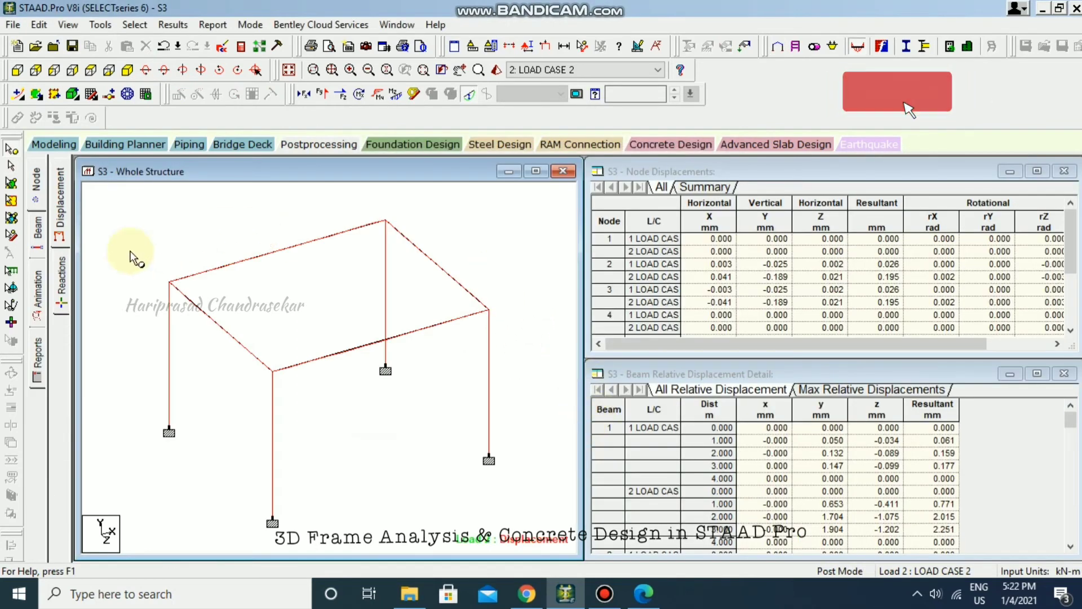
pyautogui.click(61, 279)
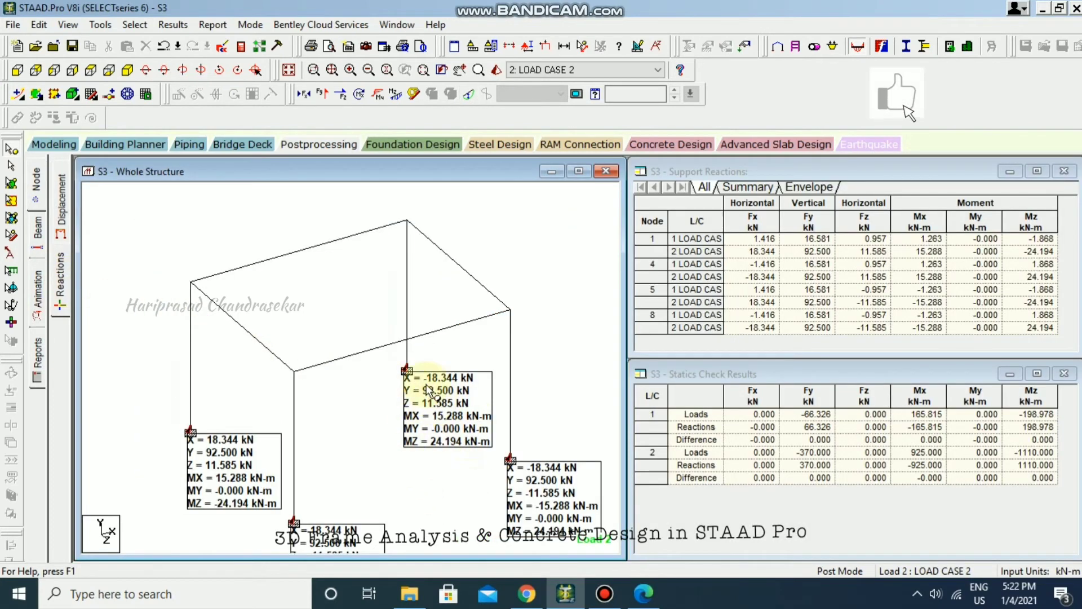
pyautogui.click(10, 255)
pyautogui.moveTo(293, 527); pyautogui.dragTo(321, 457)
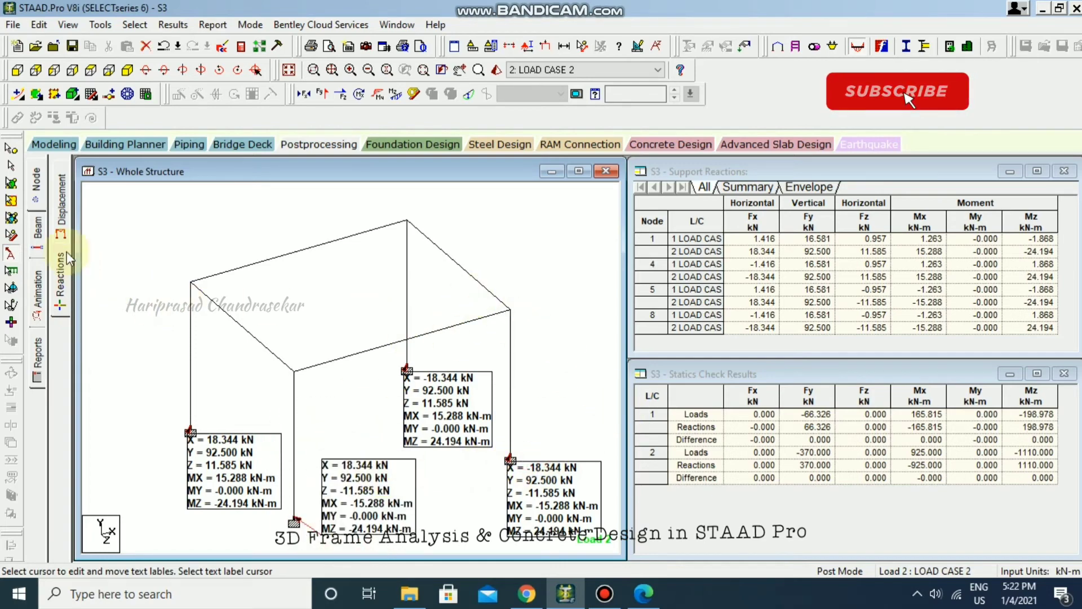
# - Label maximum resultant displacements (up to 14.633 mm) on the deflected frame, then show beam end forces
pyautogui.click(64, 215)
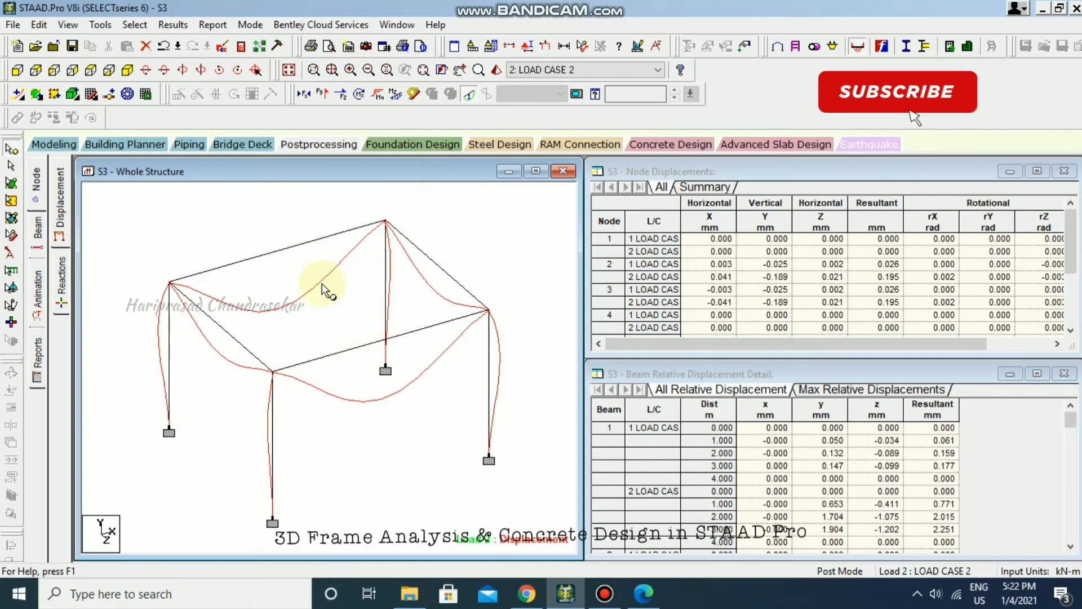
pyautogui.click(184, 25)
pyautogui.click(235, 276)
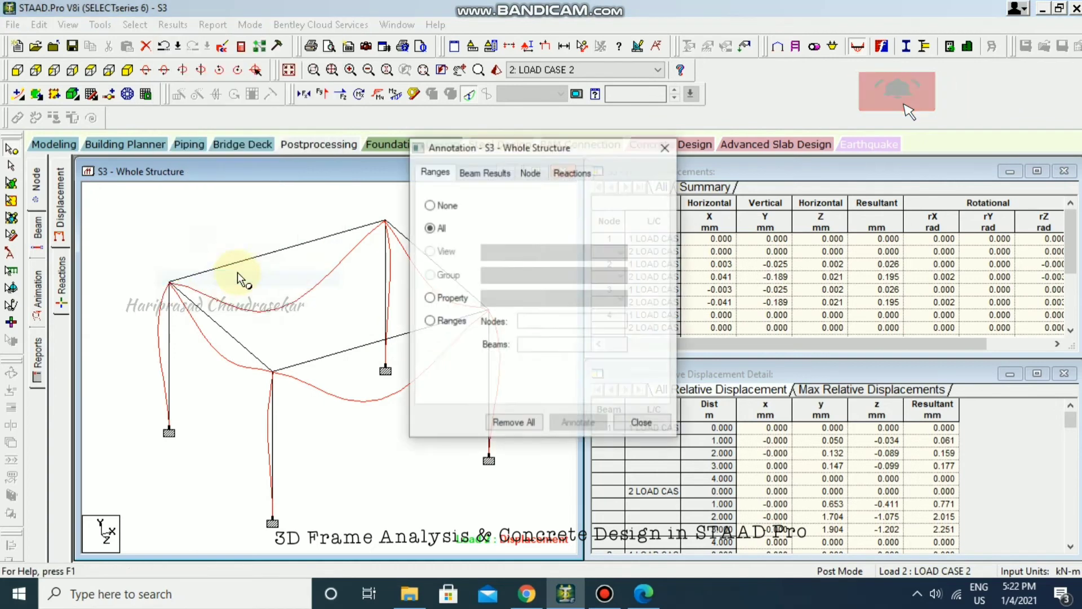
pyautogui.click(571, 172)
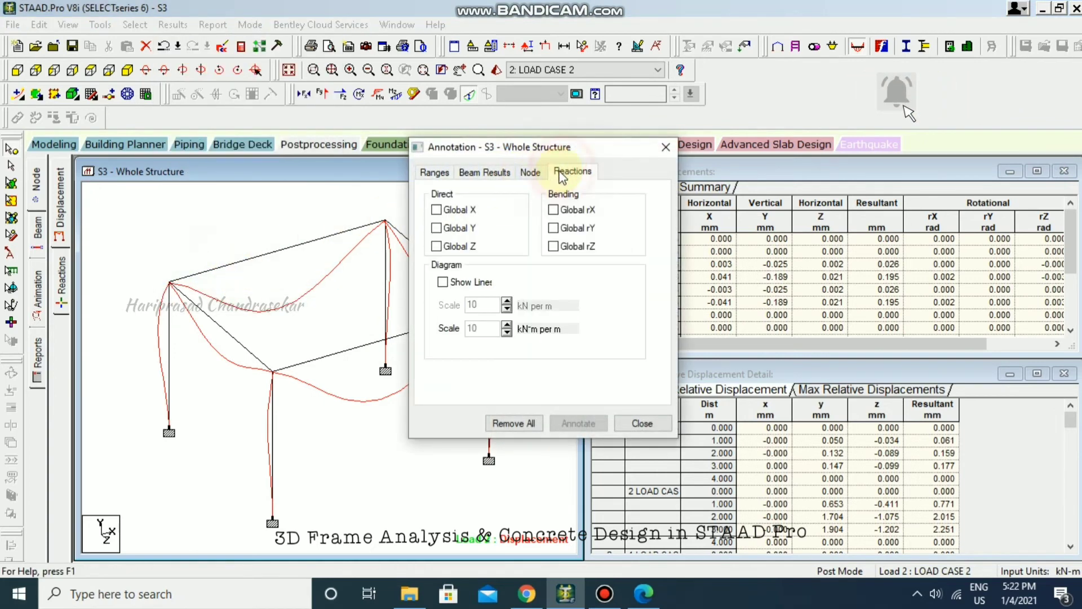
pyautogui.click(496, 172)
pyautogui.click(439, 333)
pyautogui.click(581, 424)
pyautogui.click(643, 423)
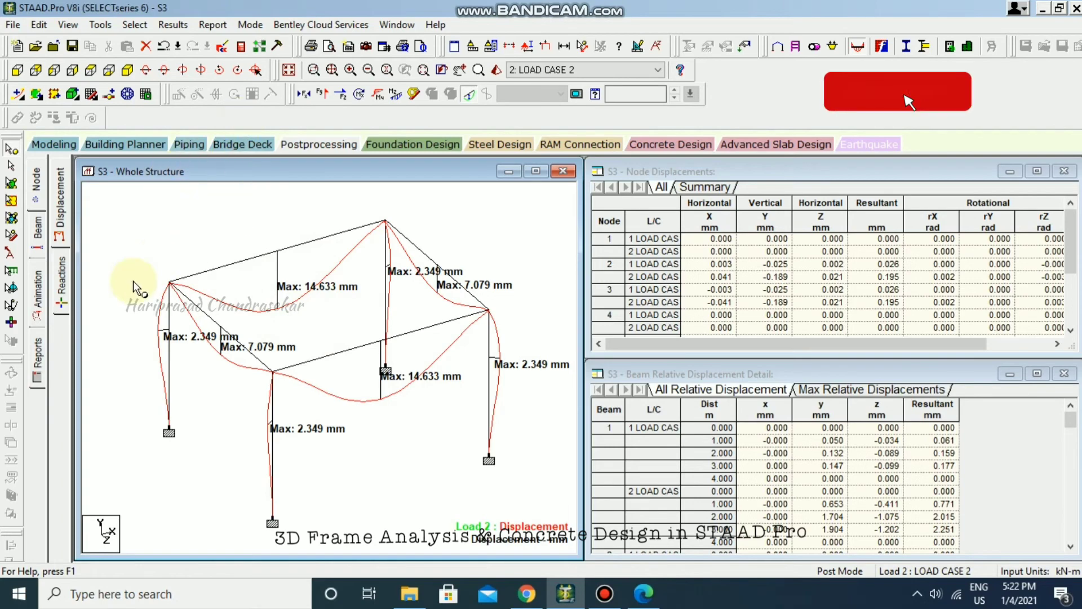
pyautogui.click(37, 230)
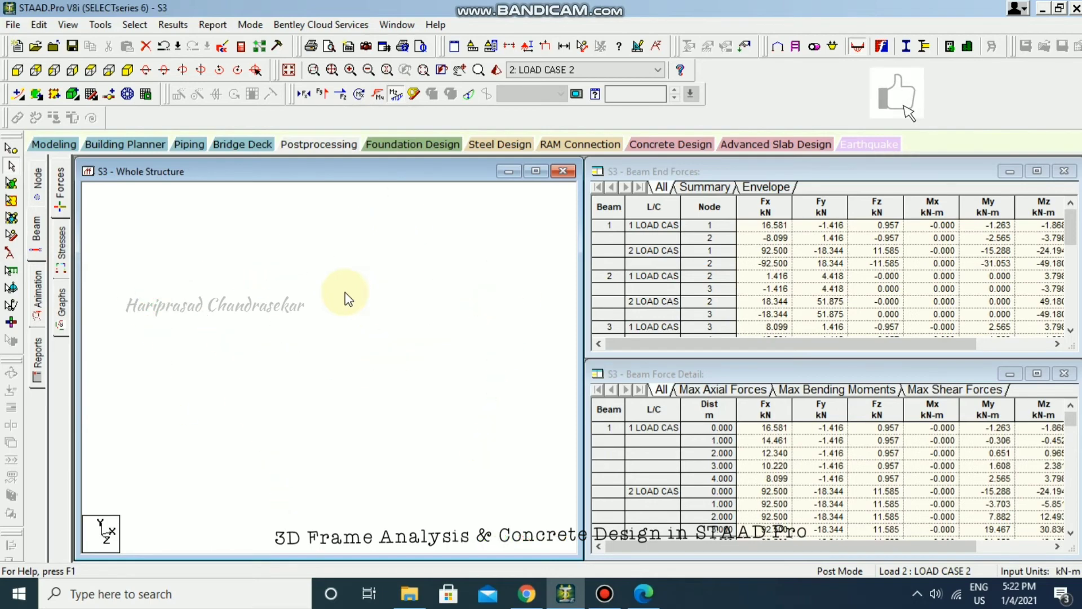
# - Annotate the bending moment diagram with end, maximum and mid-point moments (max 49.180 kN-m)
pyautogui.moveTo(345, 292); pyautogui.dragTo(355, 269, button='middle')
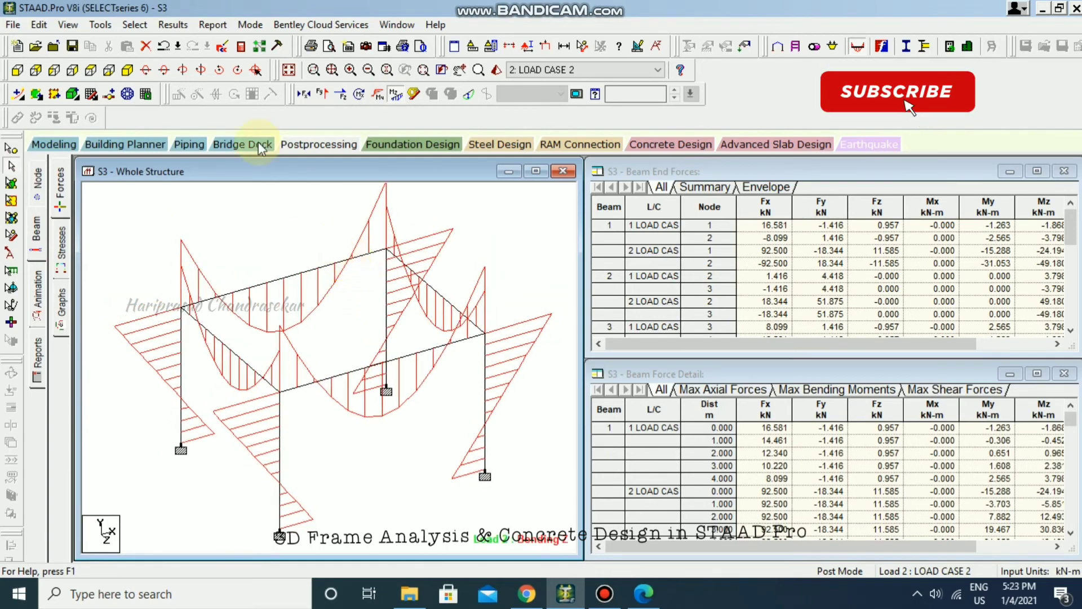
pyautogui.click(173, 25)
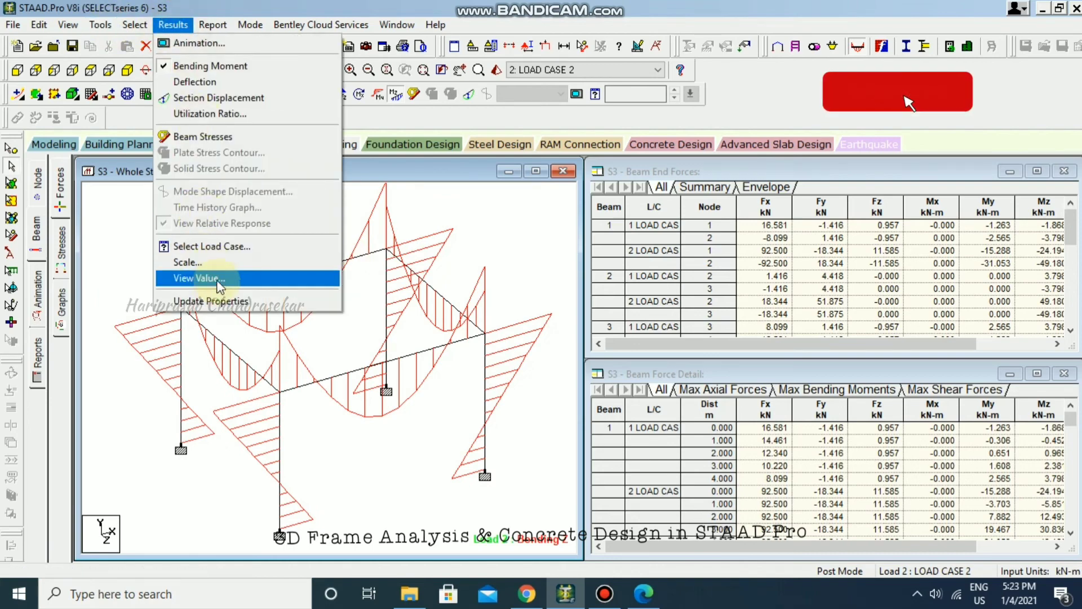
pyautogui.click(220, 343)
pyautogui.click(484, 172)
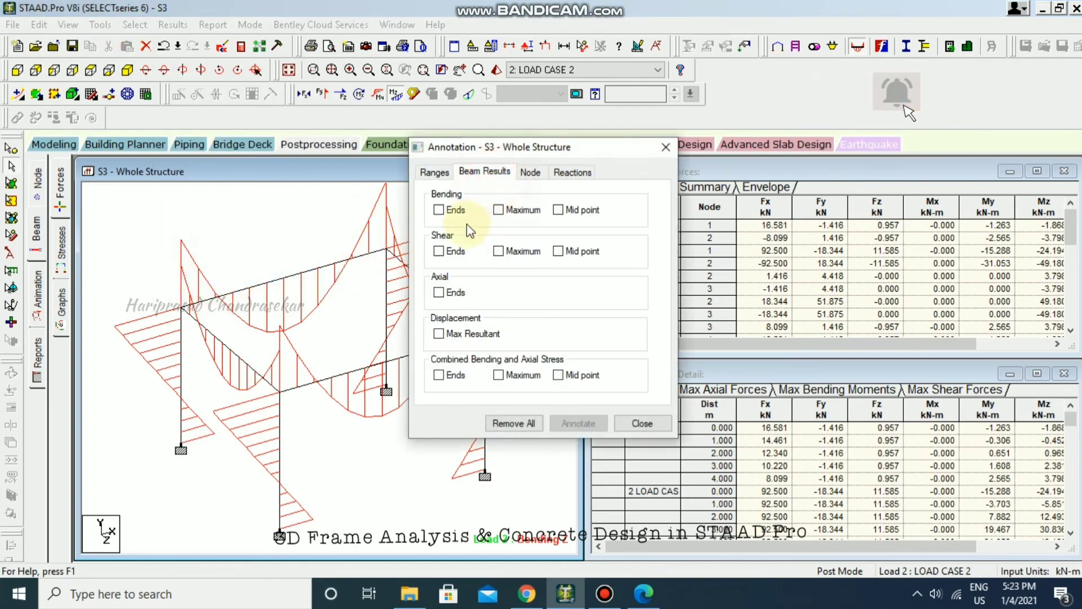
pyautogui.click(439, 210)
pyautogui.click(498, 210)
pyautogui.click(558, 210)
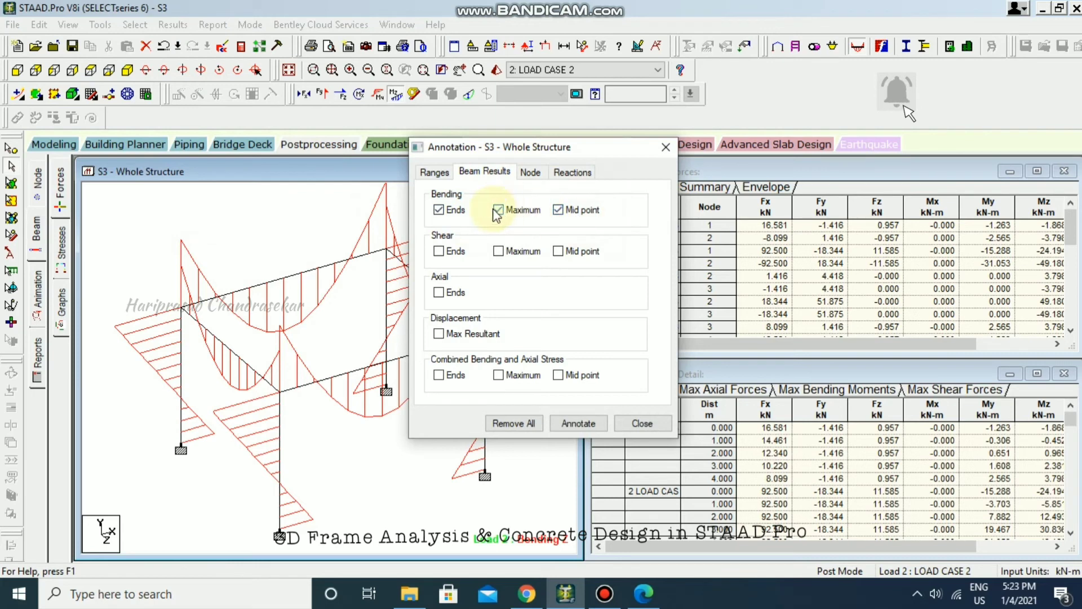
pyautogui.click(516, 210)
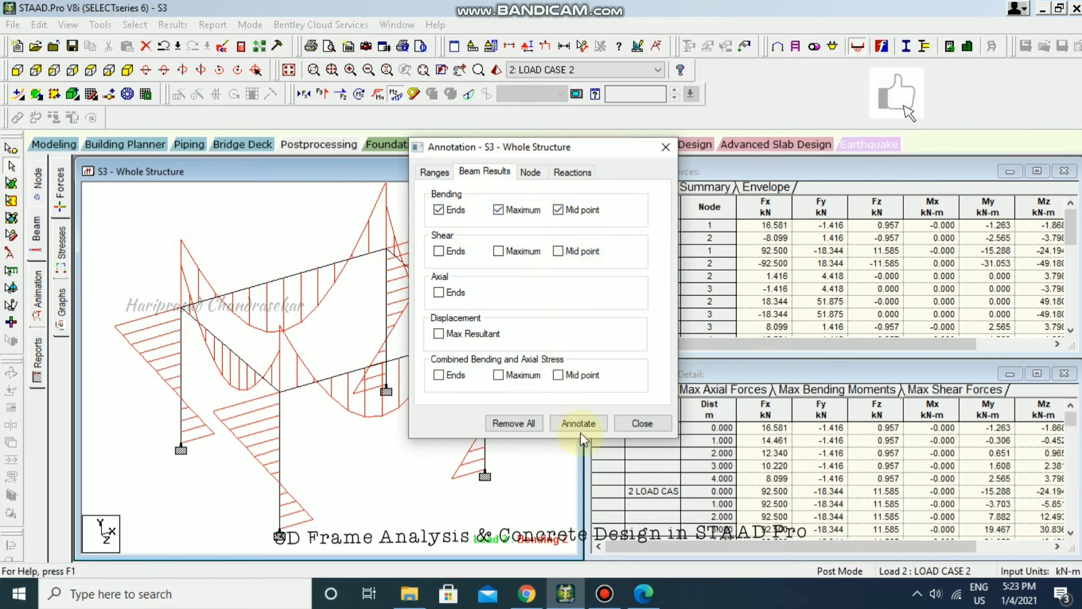
pyautogui.click(580, 424)
pyautogui.click(643, 424)
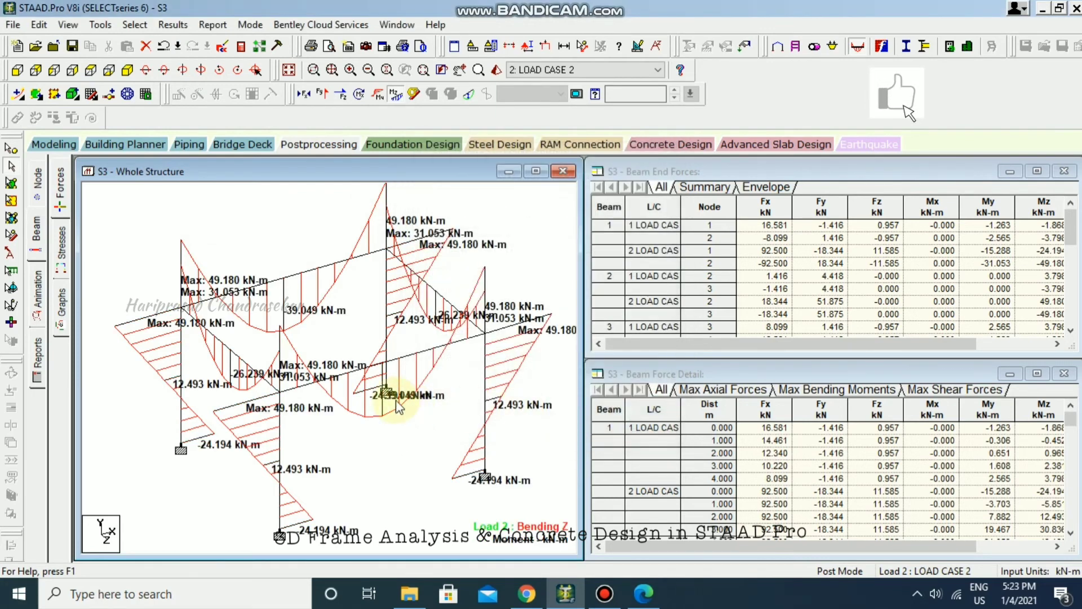
# - Replace the bending moment diagram with the Shear Y diagram
pyautogui.scroll(1, 505, 332)
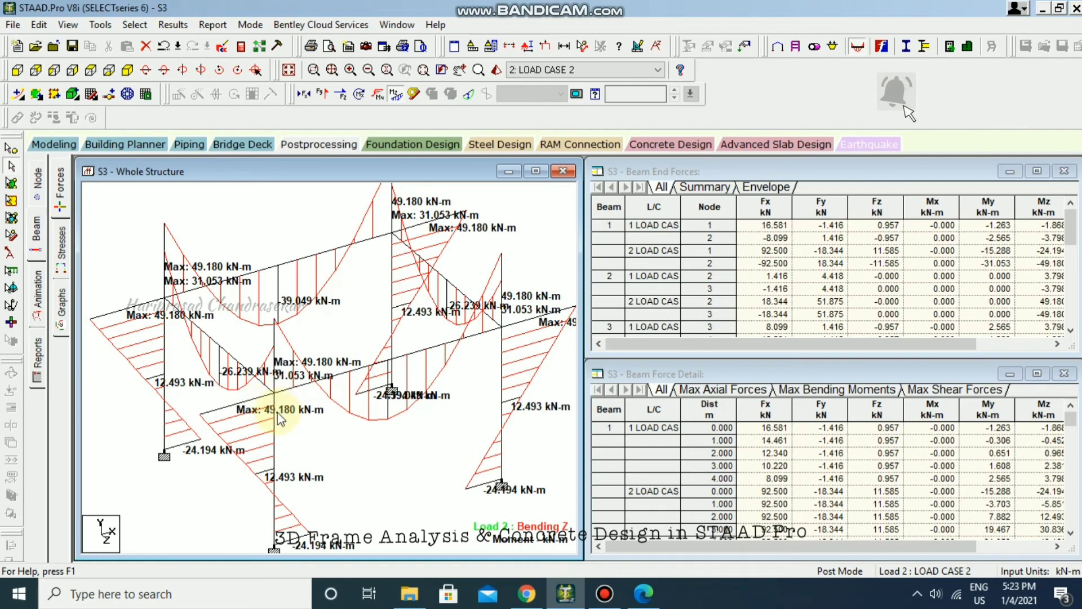
pyautogui.moveTo(355, 442); pyautogui.dragTo(338, 430, button='middle')
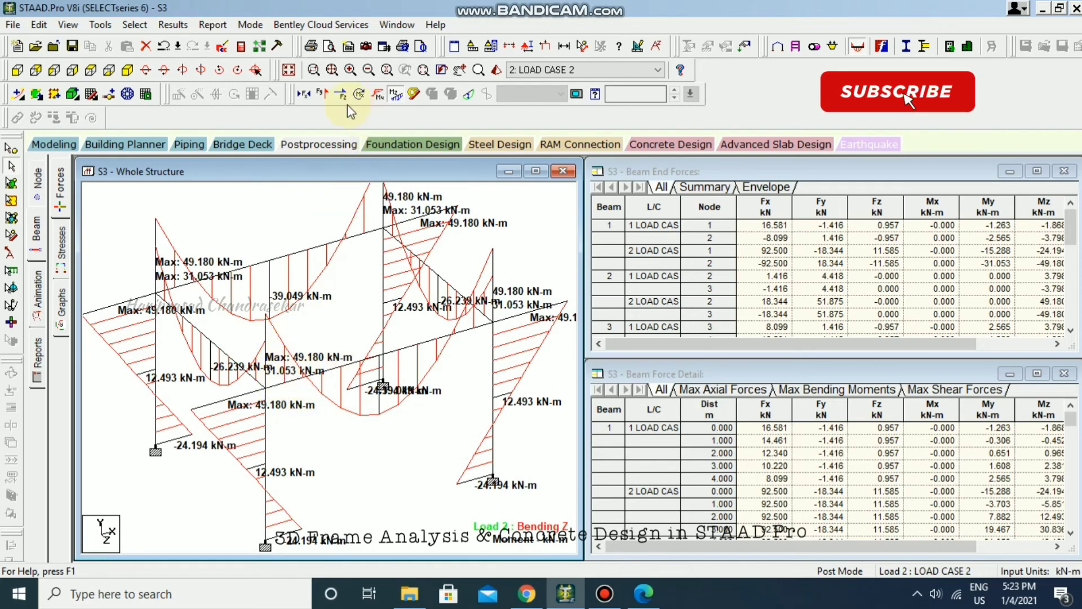
pyautogui.click(394, 93)
pyautogui.click(322, 94)
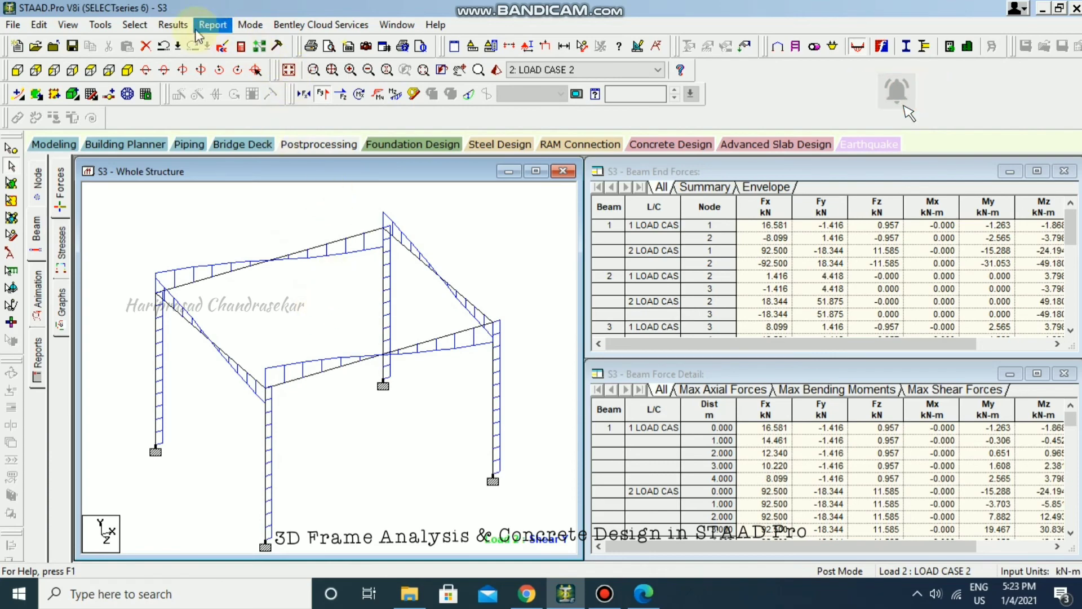
# - Label the Shear Y diagram with maximum and mid-span values (51.875 kN) and maximize the view
pyautogui.click(172, 24)
pyautogui.click(248, 279)
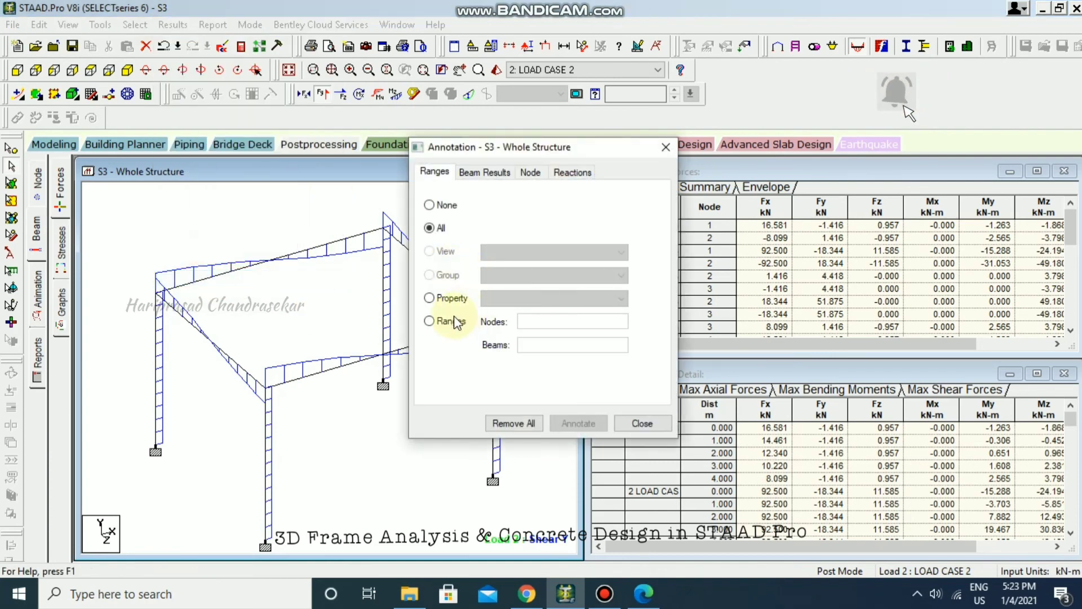
pyautogui.click(499, 173)
pyautogui.click(502, 250)
pyautogui.click(558, 251)
pyautogui.click(579, 423)
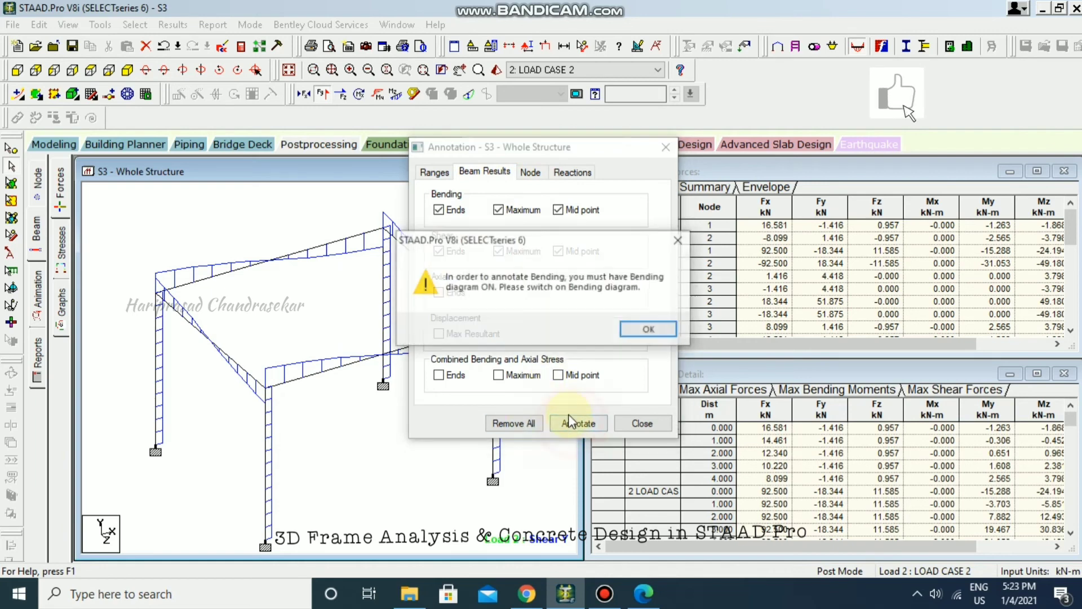
pyautogui.click(648, 330)
pyautogui.click(642, 423)
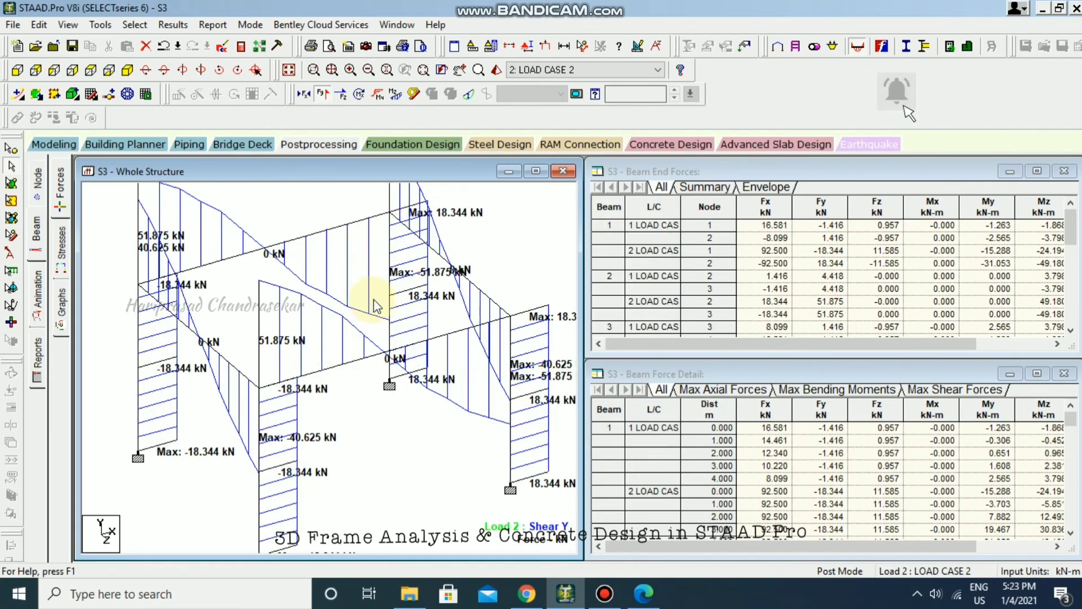
pyautogui.click(537, 170)
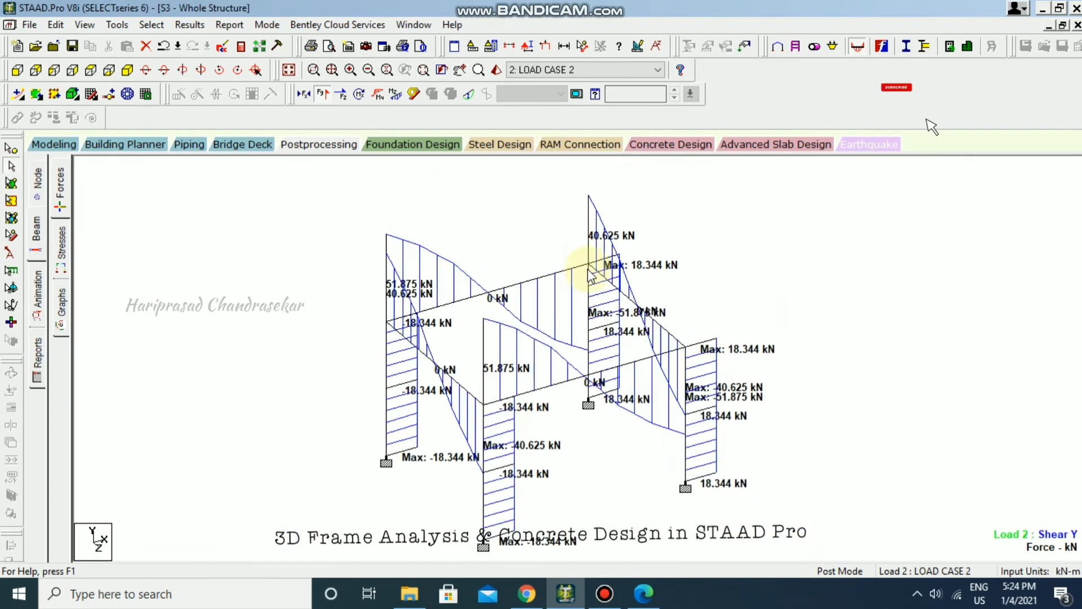
# - Display the axial force diagram and clear all previous value annotations
pyautogui.click(306, 94)
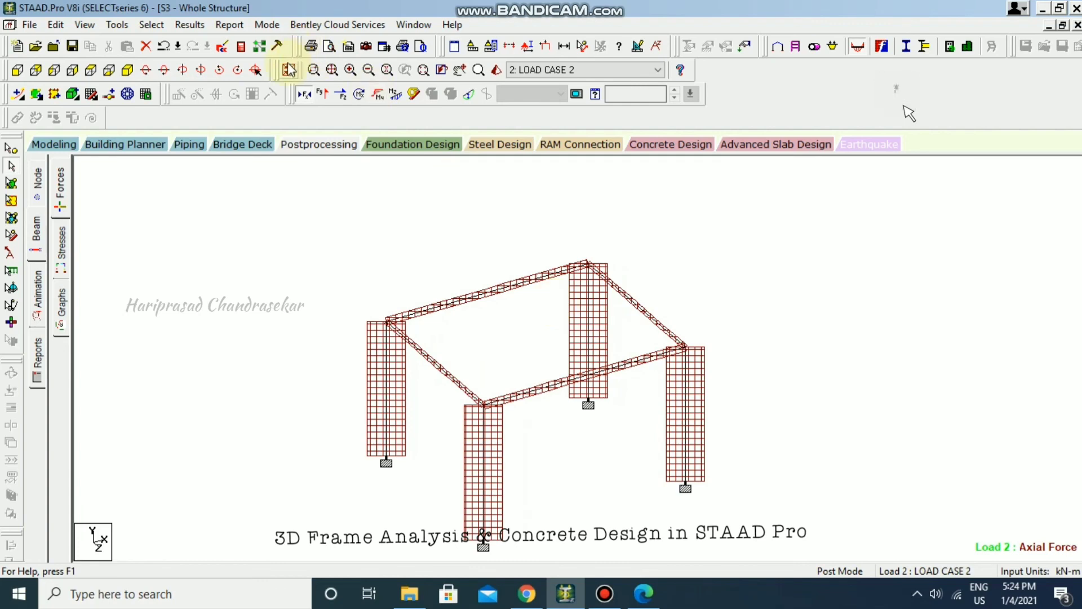
pyautogui.click(188, 25)
pyautogui.click(231, 277)
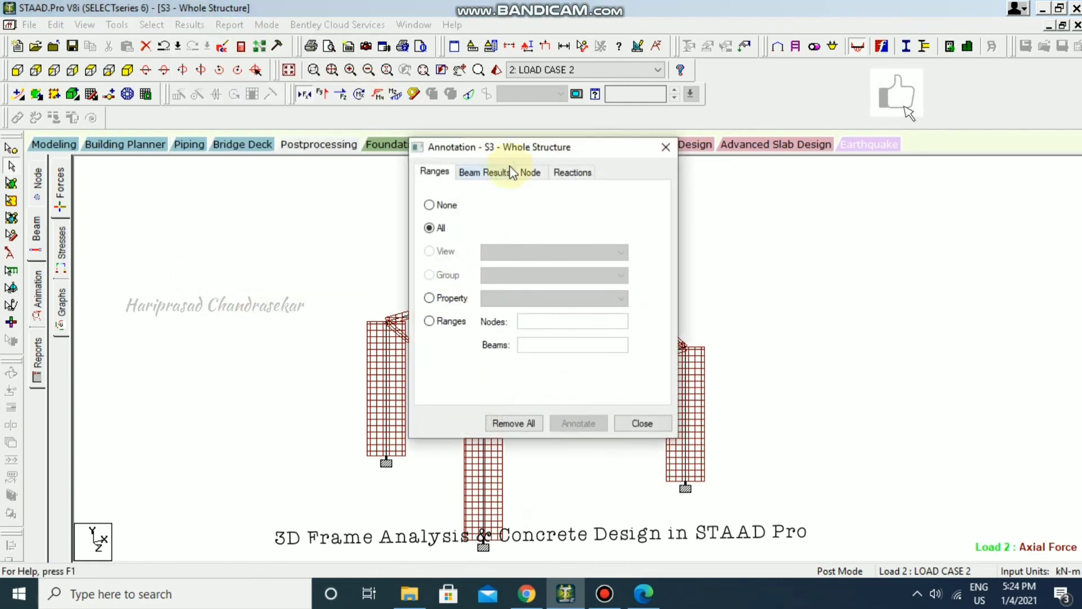
pyautogui.click(491, 172)
pyautogui.click(457, 293)
pyautogui.click(514, 422)
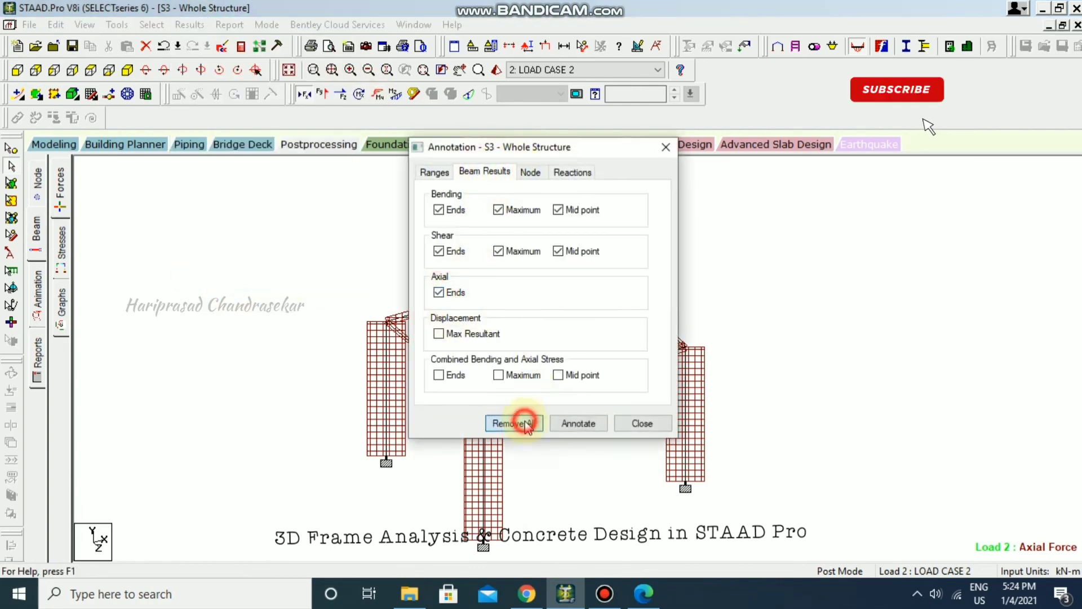
# - Label axial forces at member ends (92.500 kN columns, 18.344 kN beams), then reopen View Value
pyautogui.click(466, 298)
pyautogui.click(575, 422)
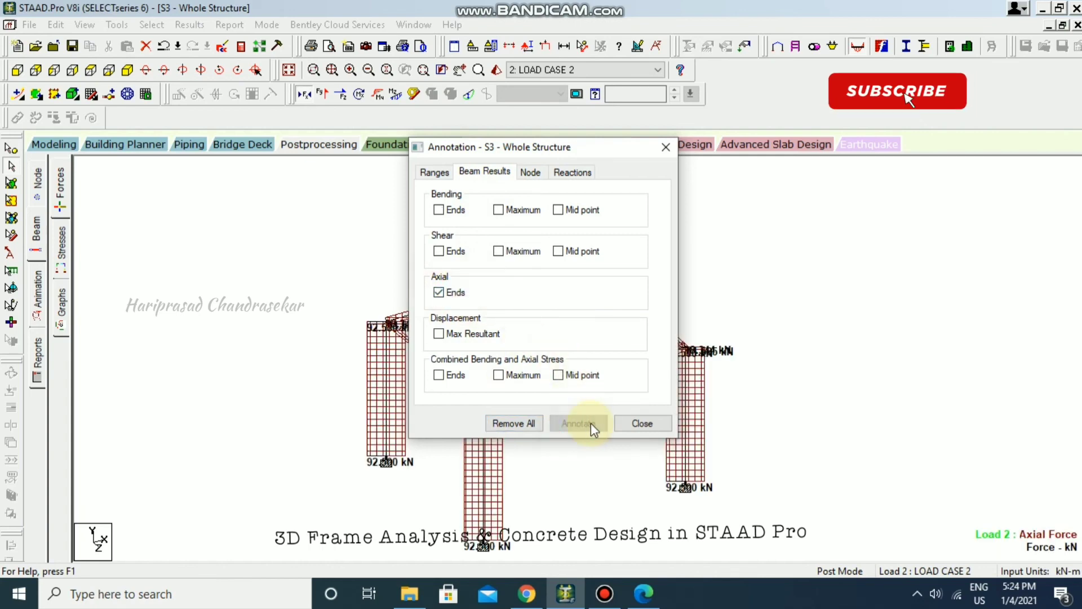
pyautogui.click(645, 422)
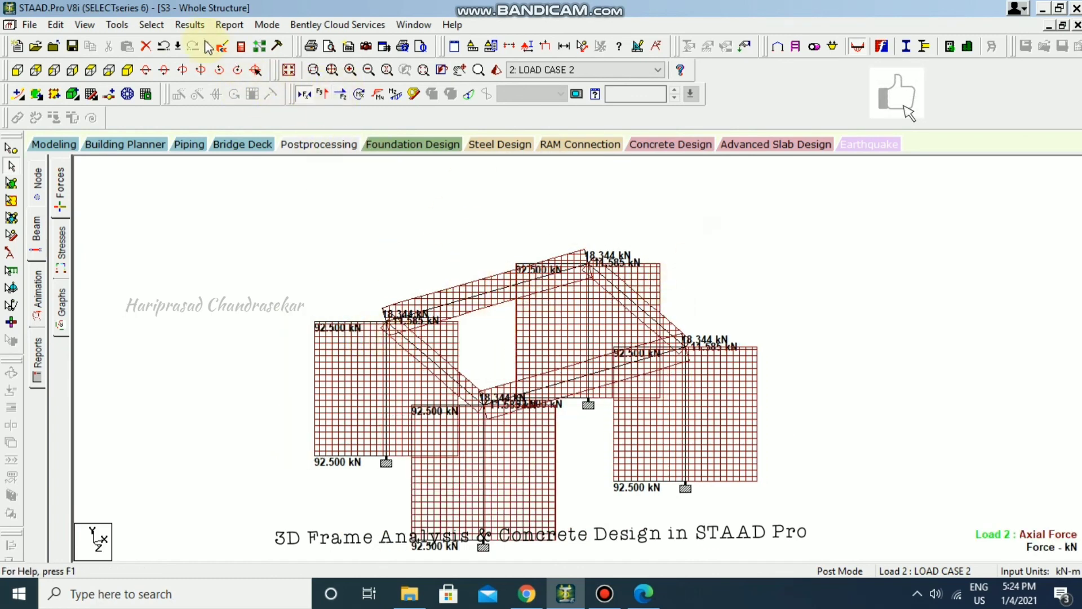
pyautogui.click(190, 24)
pyautogui.click(224, 278)
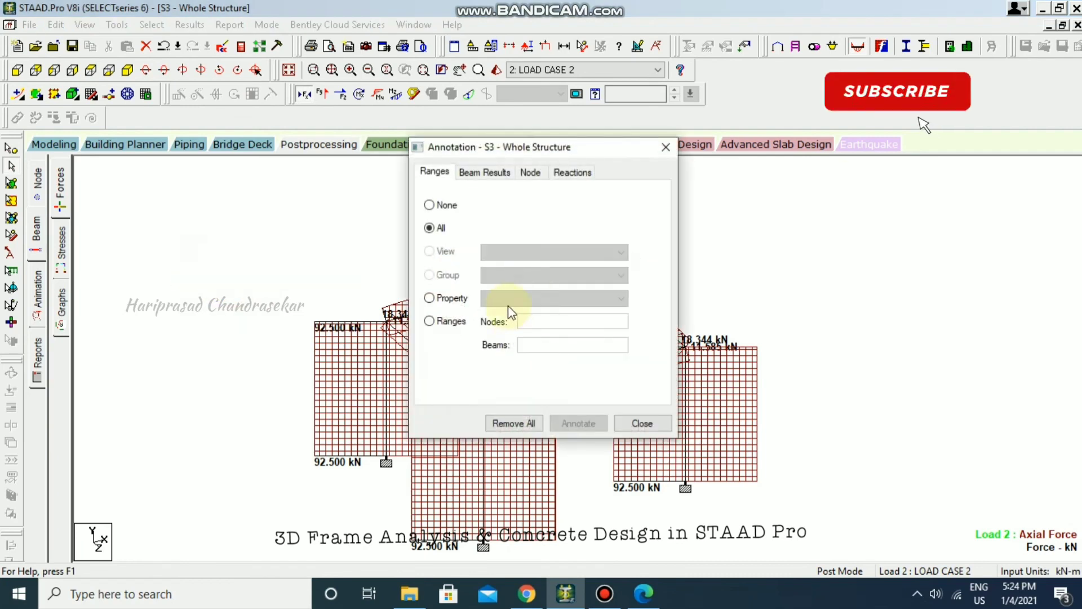